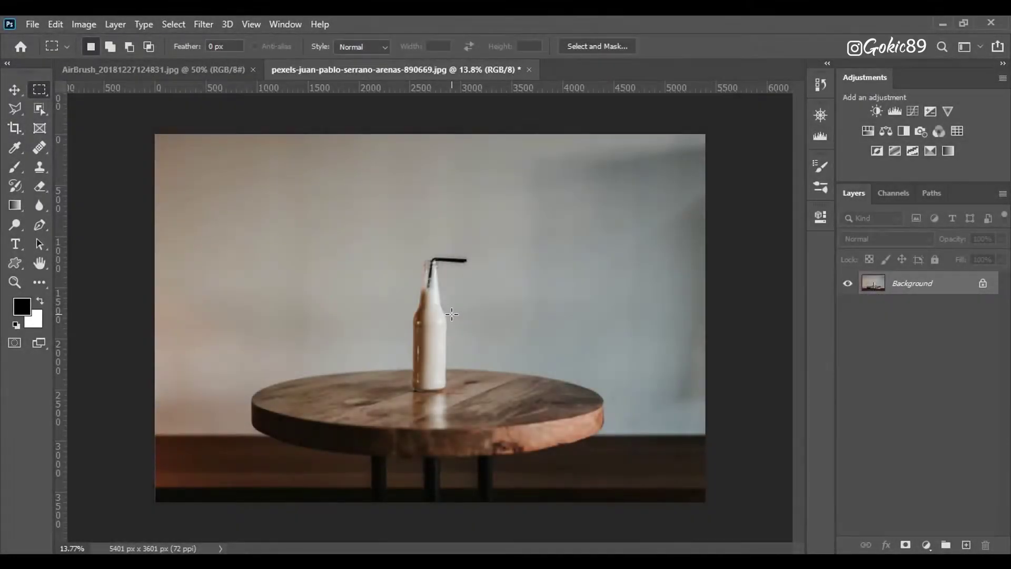
- Start a polygonal lasso selection slightly outside the bottle, following its base and right side up to the shoulder
scroll(435, 348, "up", 3)
key("l")
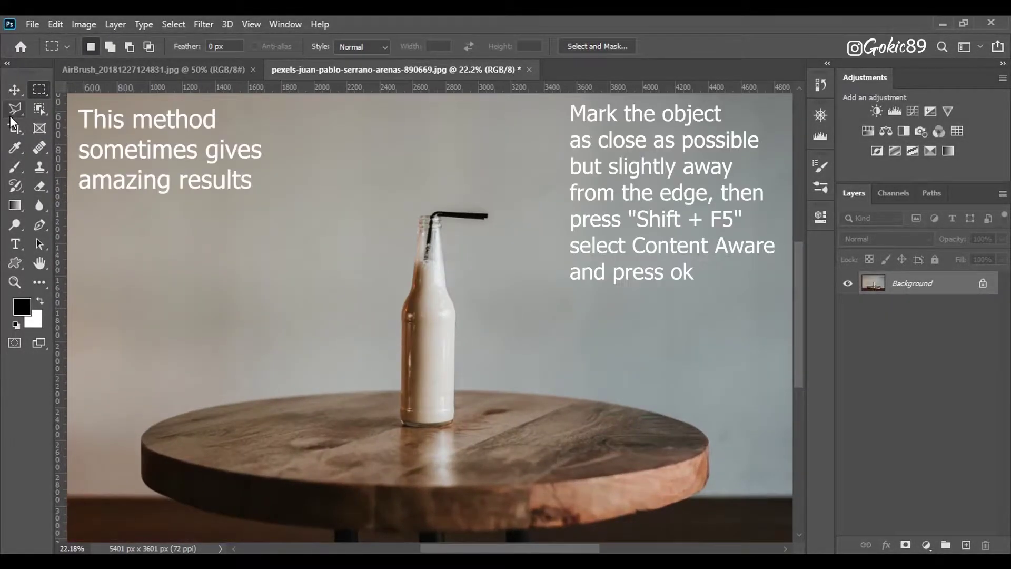
scroll(438, 437, "up", 2)
scroll(416, 431, "up", 3)
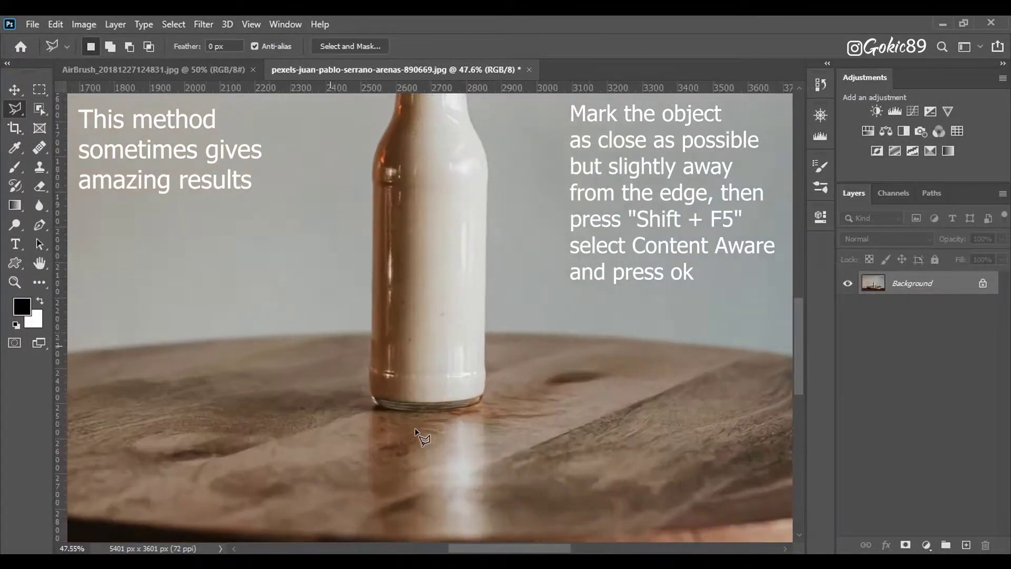
scroll(383, 423, "up", 2)
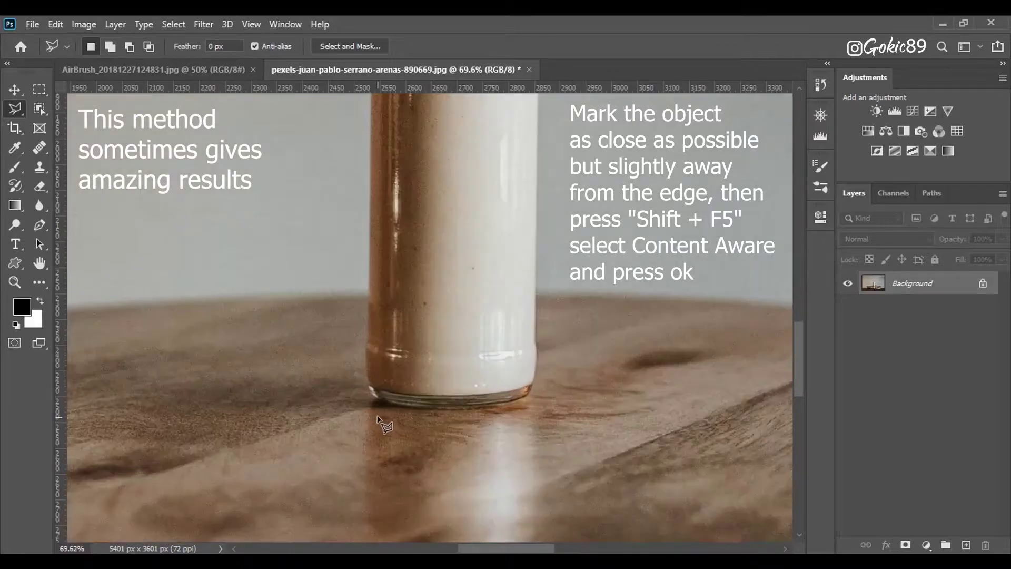
left_click(413, 414)
left_click(468, 415)
left_click(517, 405)
left_click(536, 390)
left_click(539, 348)
left_click_drag(545, 149, 425, 388)
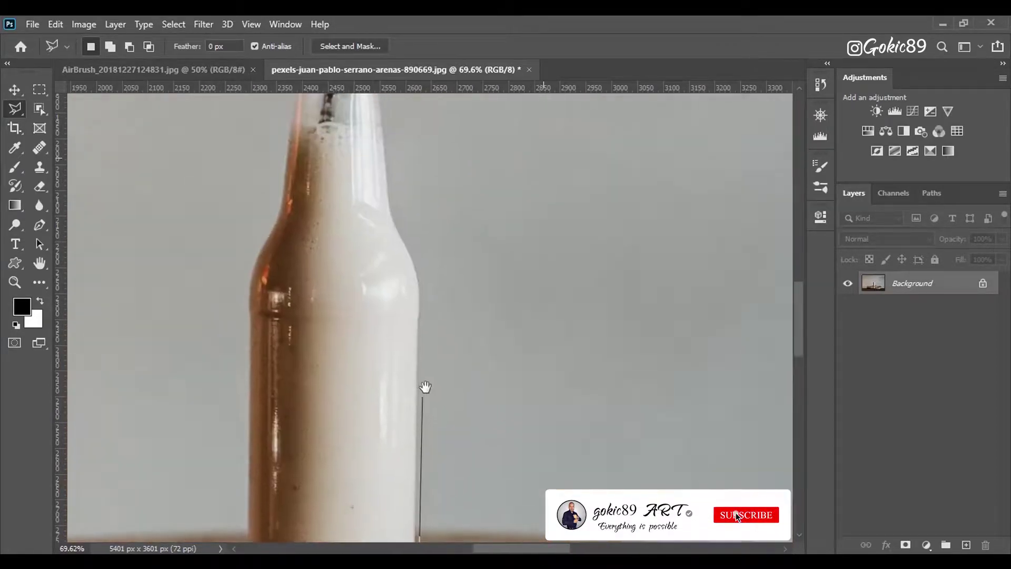
left_click(422, 322)
left_click(425, 279)
left_click(396, 211)
- Extend the lasso outline up the right side of the bottle's neck and around the black straw
left_click_drag(393, 158, 406, 371)
left_click(390, 237)
left_click(393, 220)
left_click(391, 213)
left_click(392, 201)
left_click(526, 213)
left_click(527, 207)
left_click(538, 208)
left_click(538, 185)
- Carry the lasso outline over the bottle's mouth and down its left side, closing the selection at the base
left_click(375, 178)
left_click(348, 193)
left_click(316, 195)
left_click(308, 214)
left_click(289, 421)
left_click(264, 470)
left_click_drag(265, 471, 373, 269)
left_click(366, 308)
left_click_drag(367, 397, 364, 238)
left_click(359, 451)
left_click(362, 480)
left_click(366, 493)
left_click(375, 499)
scroll(503, 421, "down", 5)
scroll(466, 342, "up", 3)
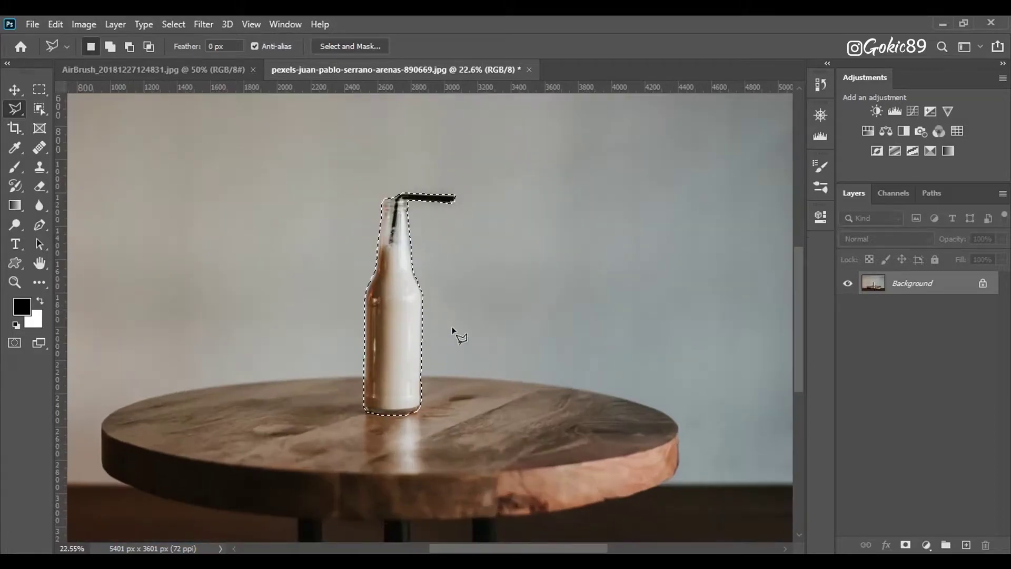
- Fill the bottle selection with Content-Aware contents, using Color Adaptation, Normal mode and 100% opacity
key("i")
key("shift+BackSpace")
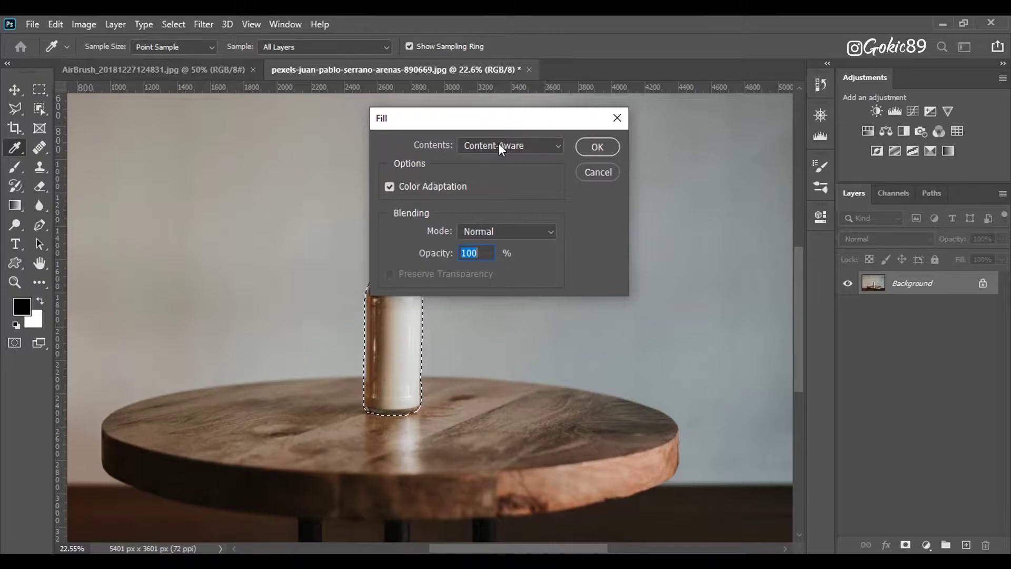
left_click(608, 144)
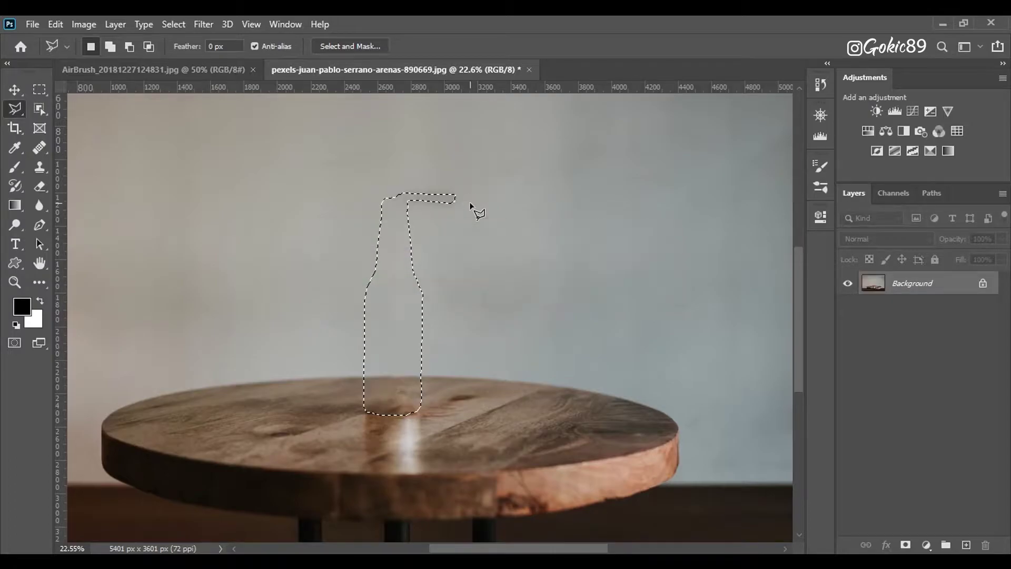
- Clear the bottle selection, then marquee the straw's dark smudge on the wall and remove it with a content-aware fill
left_click(40, 89)
key("ctrl+d")
left_click_drag(381, 174, 471, 224)
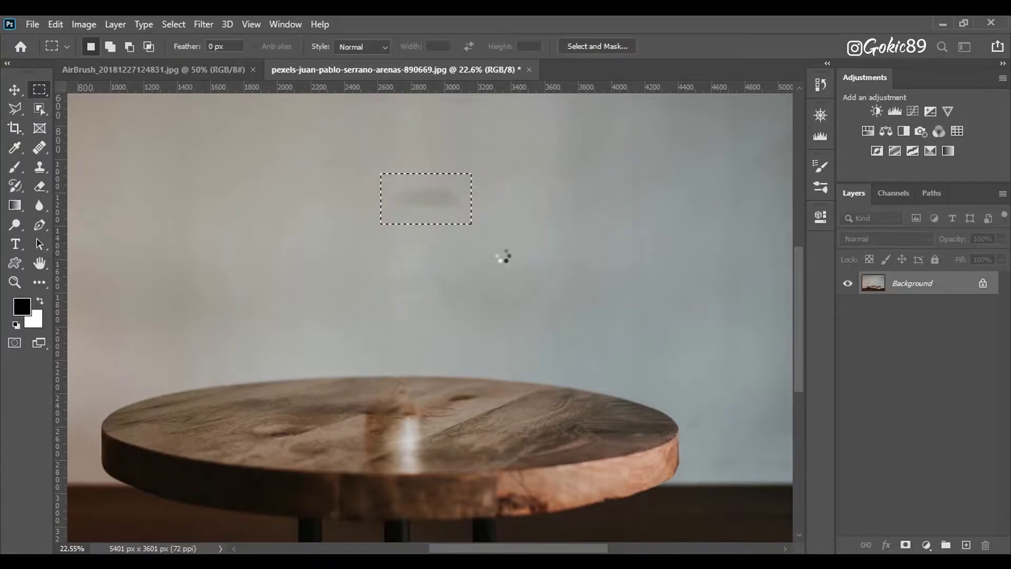
- Lasso the bottle's leftover reflection on the tabletop and remove it with a content-aware fill
scroll(368, 363, "up", 3)
key("l")
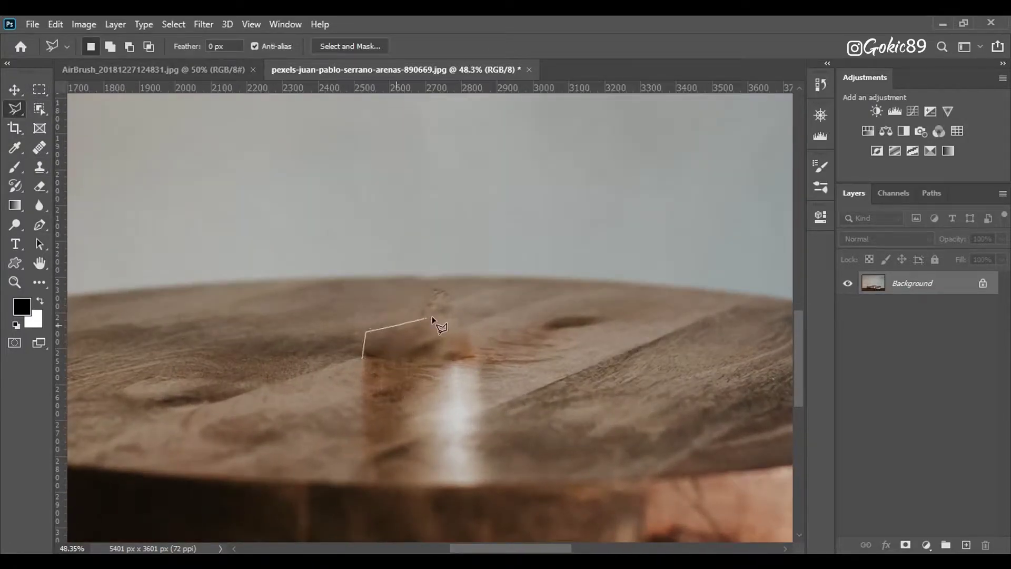
left_click(492, 483)
left_click(355, 373)
key("shift+F5")
key("Return")
double_click(39, 263)
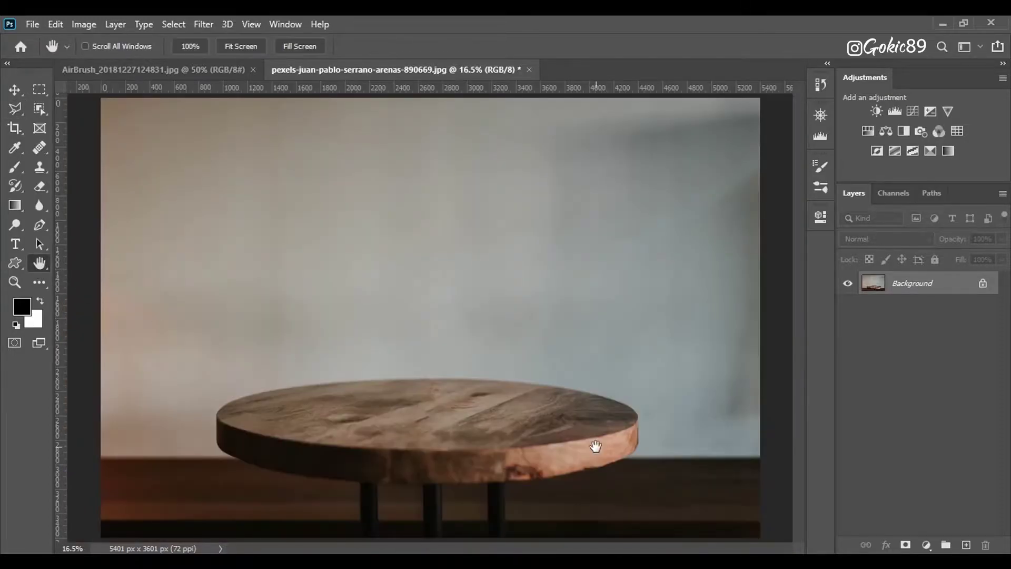
- Use the Clone Stamp to cover the flawed spots in the middle of the tabletop with clean wood grain
scroll(421, 437, "down", 3)
scroll(432, 452, "up", 5)
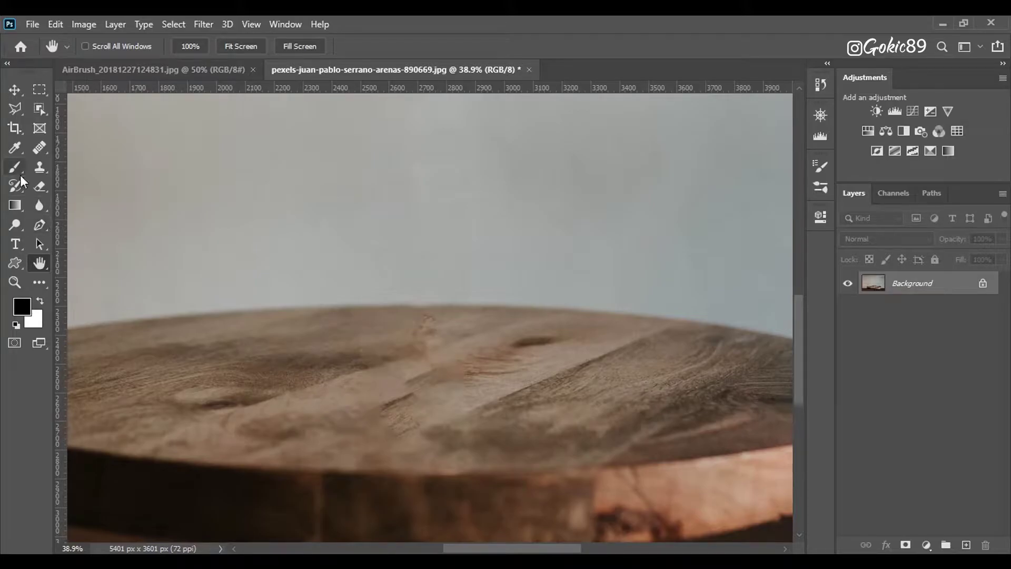
left_click(39, 166)
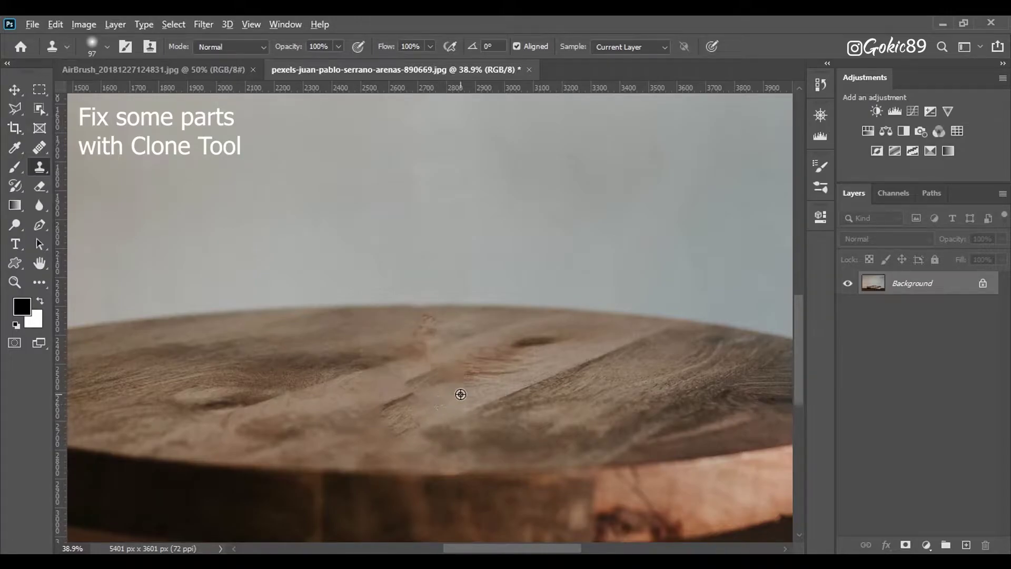
left_click(483, 358, "alt")
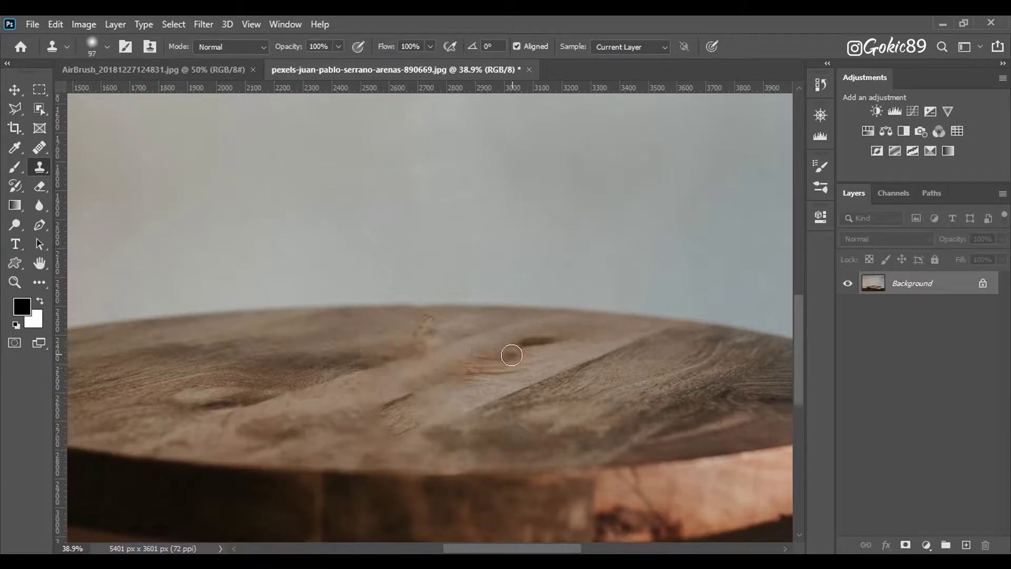
scroll(491, 374, "down", 5)
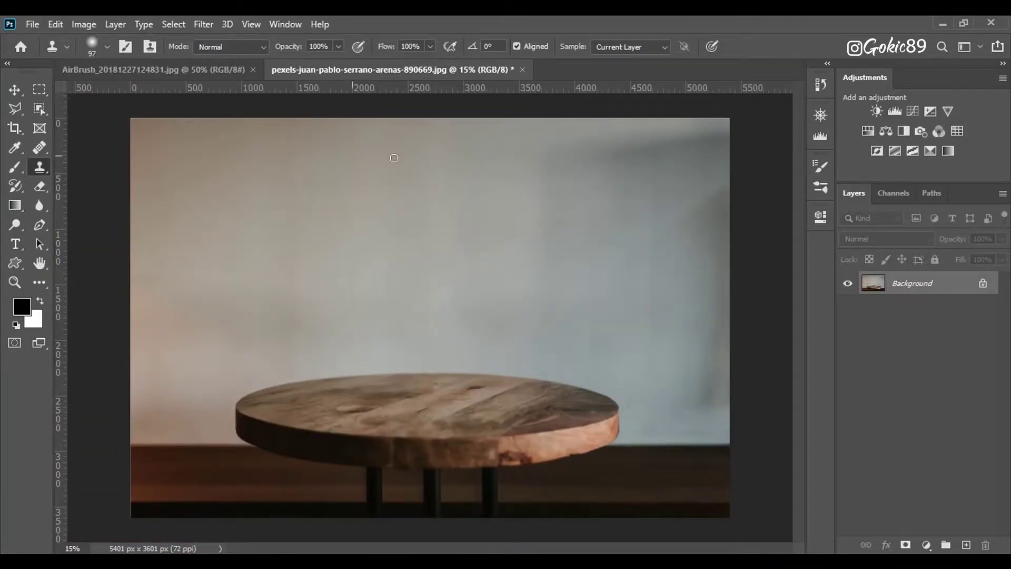
left_click(41, 93)
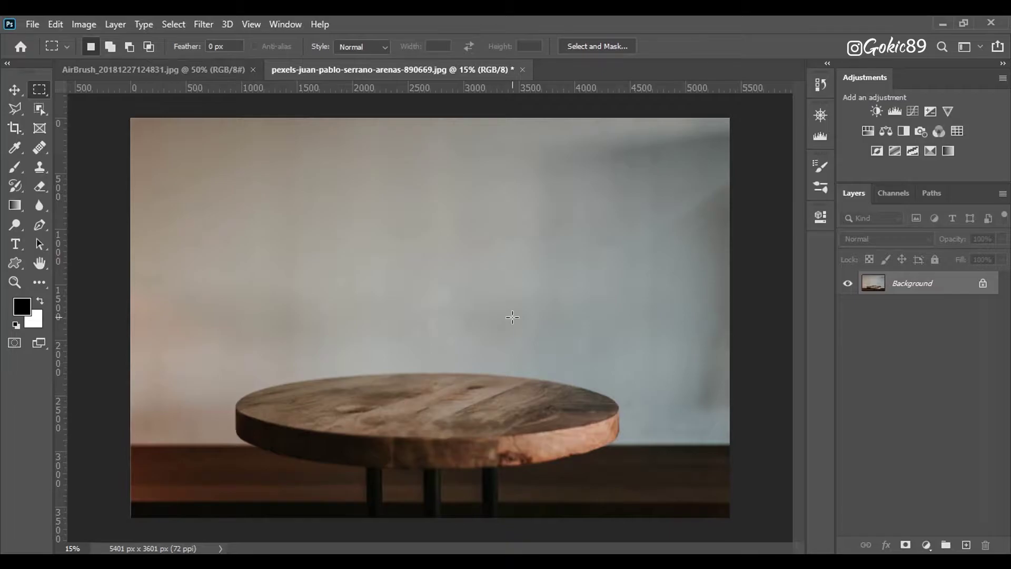
scroll(506, 337, "down", 2)
scroll(489, 356, "up", 1)
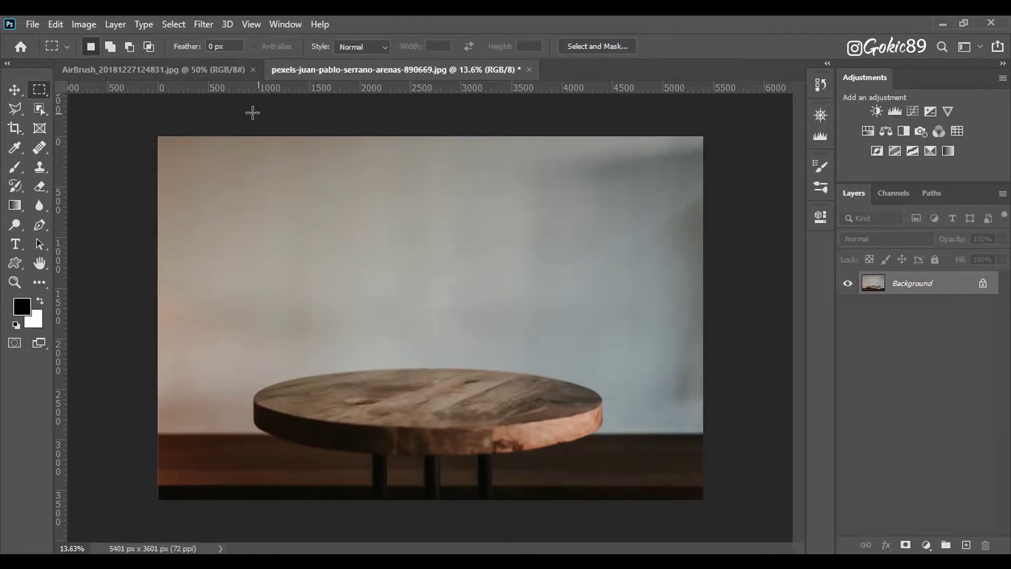
- Switch to the AirBrush portrait and start a Pen path at the man's right-hand elbow, tracing up the sleeve's outer edge
left_click(205, 75)
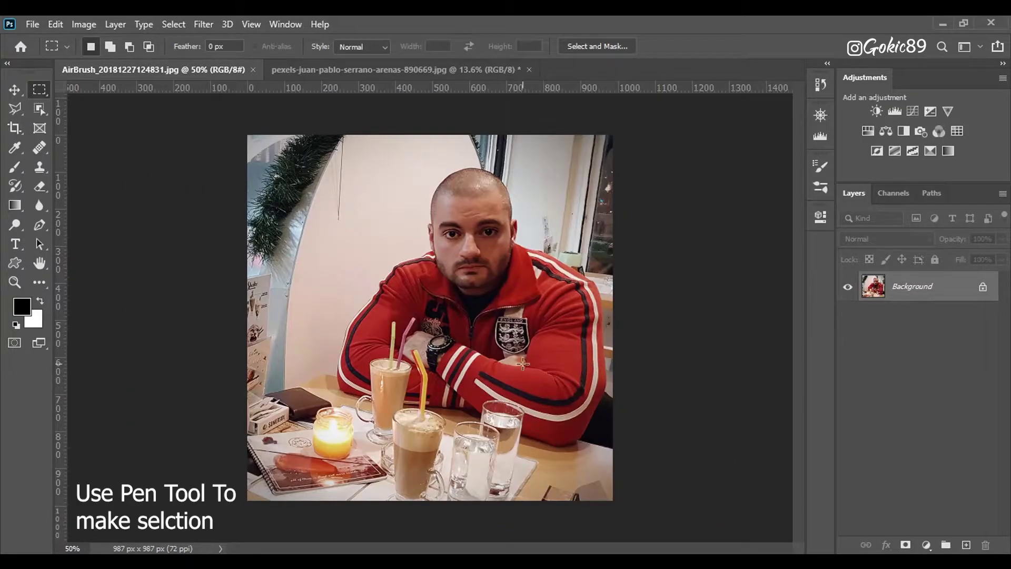
left_click(40, 226)
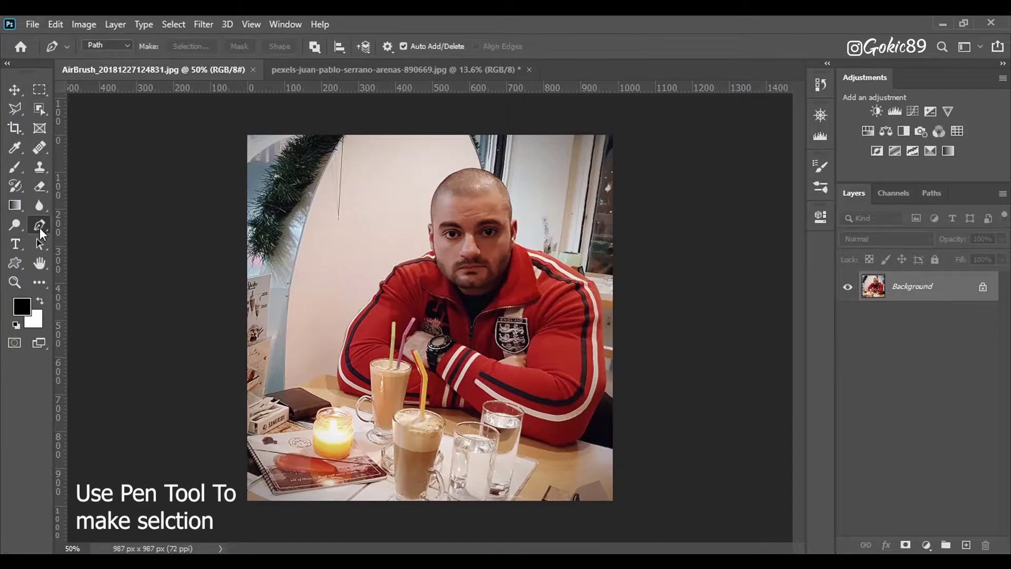
scroll(589, 439, "up", 20)
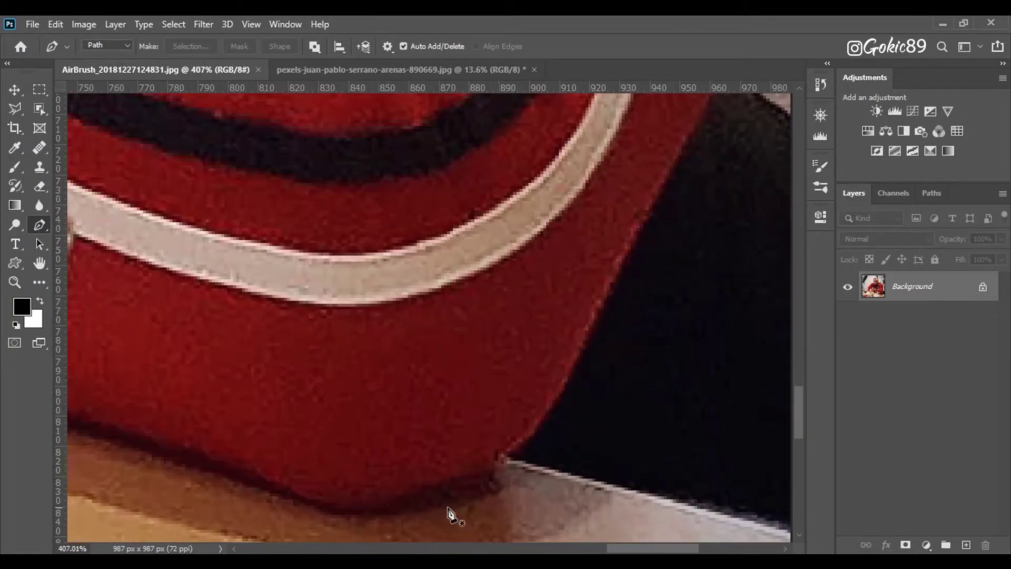
left_click(387, 505)
left_click_drag(435, 482, 449, 475)
left_click_drag(492, 464, 505, 454)
left_click_drag(537, 427, 546, 417)
left_click_drag(571, 362, 593, 325)
left_click_drag(495, 432, 514, 394)
left_click_drag(556, 309, 573, 272)
left_click_drag(538, 393, 551, 356)
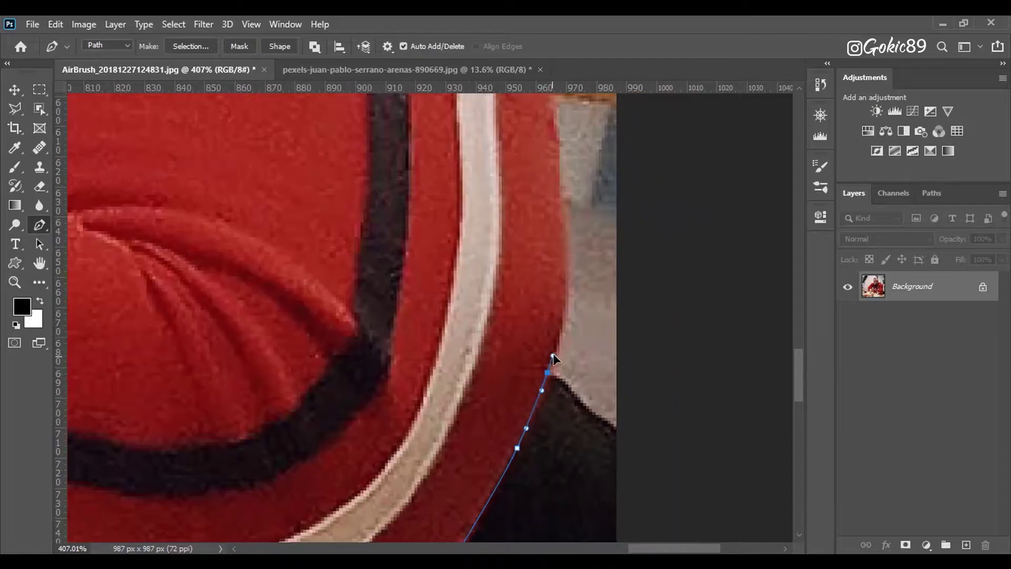
left_click_drag(559, 205, 558, 179)
- Continue the Pen path up the outer edge of the right-hand upper arm to the shoulder corner
left_click_drag(587, 99, 458, 444)
left_click_drag(417, 401, 411, 374)
left_click_drag(407, 301, 406, 273)
left_click_drag(401, 153, 402, 126)
left_click_drag(440, 305, 438, 261)
left_click_drag(415, 151, 407, 116)
left_click_drag(414, 293, 392, 288)
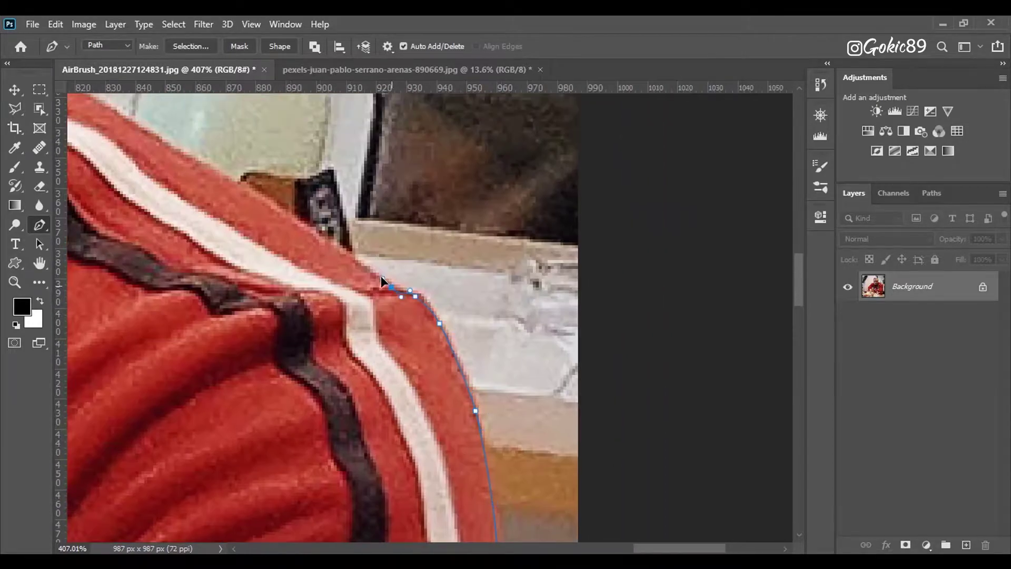
- Trace the Pen path along the top of the right-hand shoulder to the jacket collar
left_click_drag(310, 226, 525, 357)
left_click_drag(518, 355, 492, 341)
left_click_drag(392, 283, 371, 270)
left_click_drag(451, 344, 420, 331)
left_click(177, 247)
scroll(176, 248, "up", 2)
left_click_drag(176, 248, 253, 300)
- Continue the Pen path from the collar up past the right-hand ear and along the side of the head
left_click_drag(249, 268, 255, 249)
left_click_drag(268, 206, 297, 318)
left_click_drag(296, 263, 294, 229)
left_click_drag(294, 194, 285, 185)
left_click_drag(249, 112, 318, 331)
left_click_drag(301, 231, 436, 490)
left_click_drag(370, 368, 550, 370)
- Trace the Pen path over the scalp and down around the left-hand ear to the collar
left_click_drag(222, 226, 185, 223)
left_click_drag(382, 234, 356, 244)
left_click_drag(218, 332, 178, 376)
left_click_drag(138, 447, 120, 489)
left_click_drag(154, 537, 465, 314)
left_click_drag(406, 358, 404, 437)
left_click_drag(403, 437, 451, 209)
left_click(458, 269)
left_click(440, 471)
left_click_drag(457, 519, 457, 377)
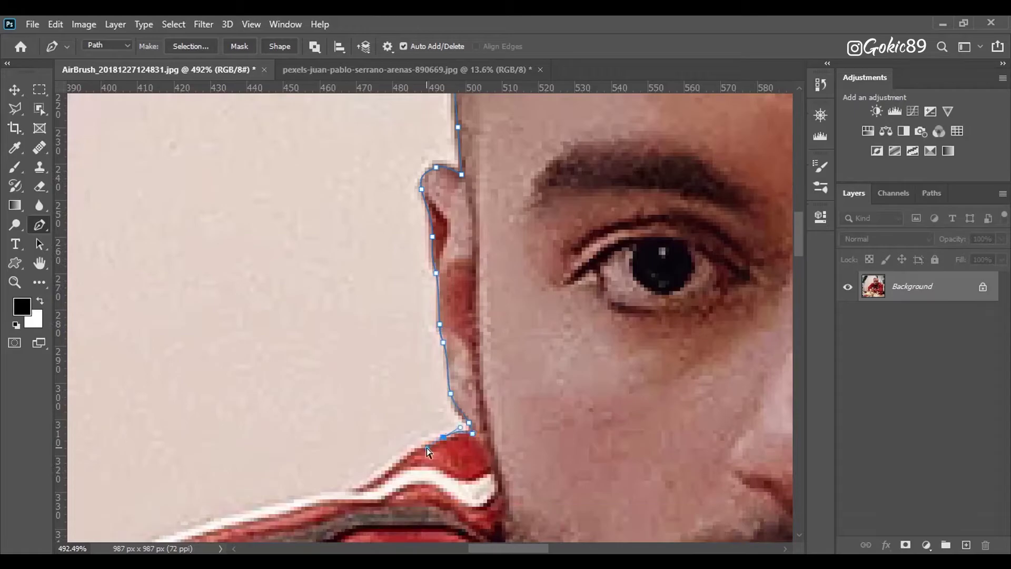
- Extend the Pen path from the collar along the left-hand shoulder and onto the upper sleeve
left_click(390, 470)
left_click(366, 488)
left_click_drag(337, 498, 483, 281)
left_click_drag(480, 275, 440, 287)
left_click_drag(352, 307, 323, 320)
left_click_drag(217, 388, 404, 310)
left_click_drag(320, 387, 288, 431)
left_click_drag(284, 474, 467, 271)
- Trace the Pen path down the outer edge of the left-hand sleeve and around its elbow
left_click_drag(462, 273, 456, 285)
left_click_drag(337, 411, 377, 295)
left_click_drag(292, 363, 403, 216)
left_click_drag(327, 327, 351, 374)
left_click_drag(457, 408, 558, 231)
left_click_drag(429, 255, 424, 274)
left_click_drag(412, 440, 334, 256)
left_click_drag(333, 353, 337, 372)
left_click_drag(381, 422, 387, 430)
- Run the Pen path across the drinks along the lower edge of the arms and close it at the starting elbow
scroll(258, 311, "down", 3)
scroll(258, 312, "up", 2)
left_click_drag(217, 293, 230, 295)
left_click_drag(353, 362, 391, 380)
scroll(443, 384, "down", 3)
left_click_drag(497, 412, 603, 439)
left_click(768, 480)
- Convert the path into a new anti-aliased selection with 0 px feather and mask out everything around the man
scroll(464, 270, "down", 5)
right_click(464, 274)
left_click(522, 288)
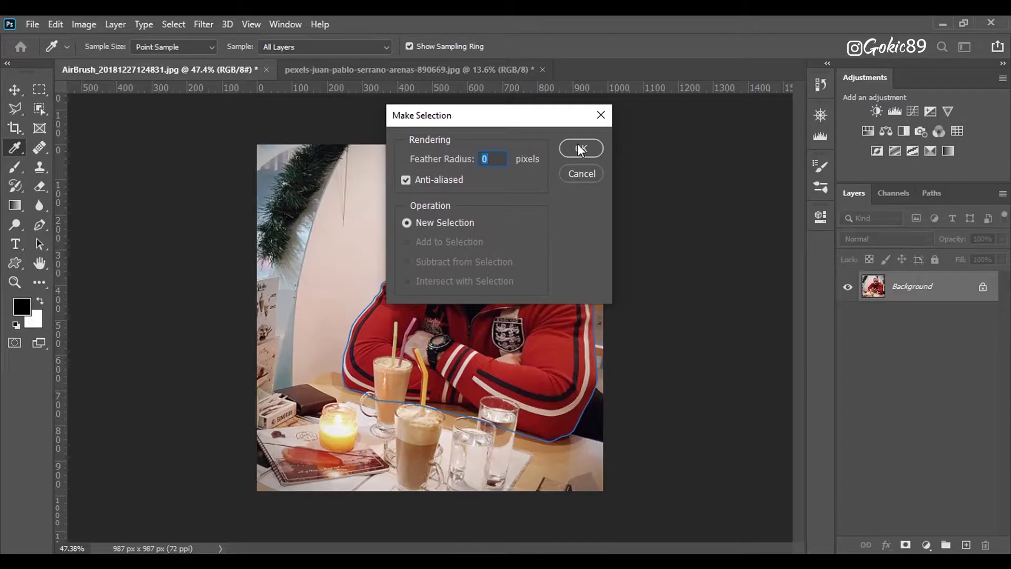
left_click(579, 149)
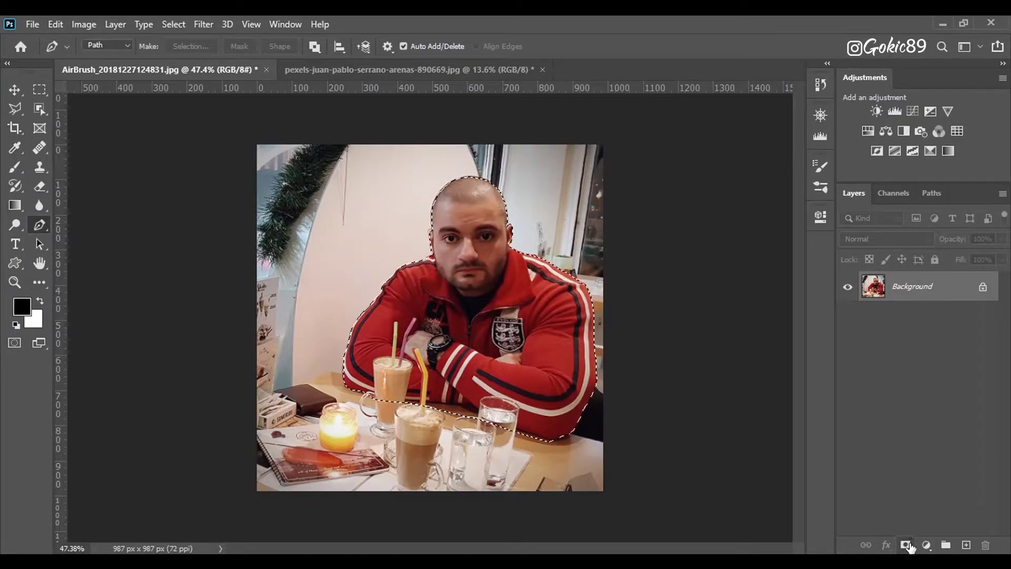
left_click(907, 546)
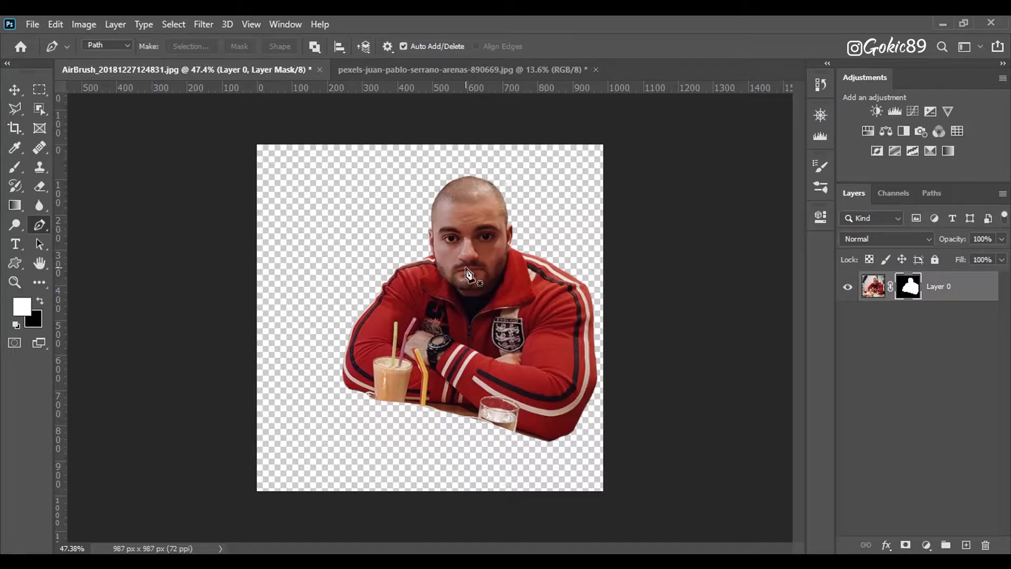
- Move the cut-out man slightly left and down, and rotate him slightly counterclockwise so the arms sit more level
left_click(15, 89)
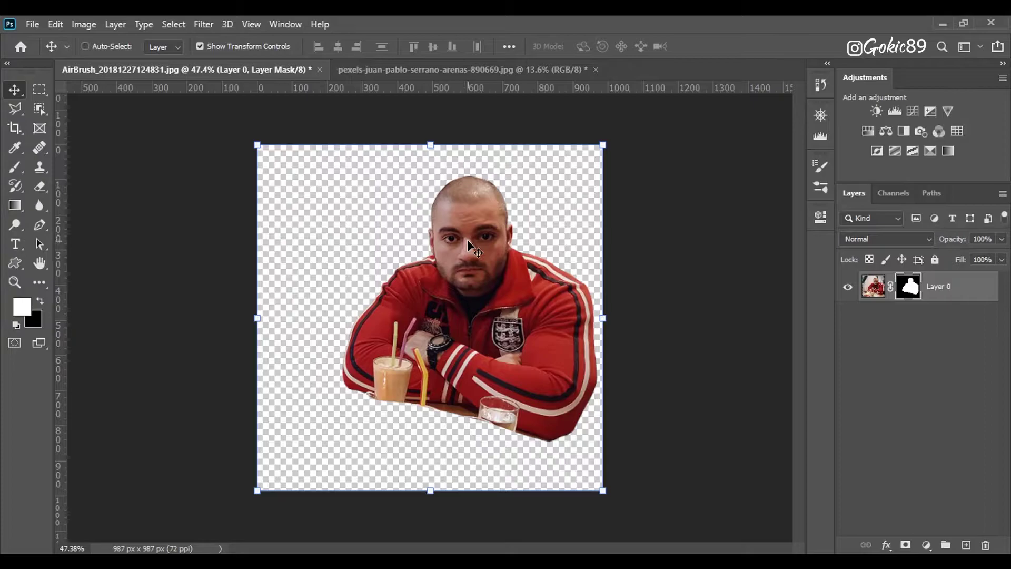
left_click_drag(525, 290, 497, 297)
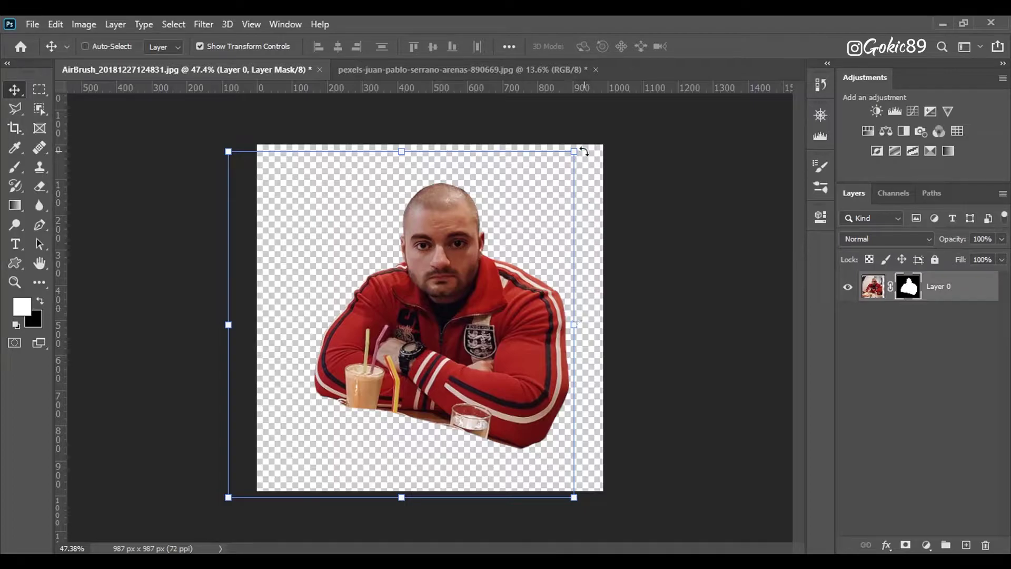
left_click_drag(581, 136, 570, 133)
left_click(39, 89)
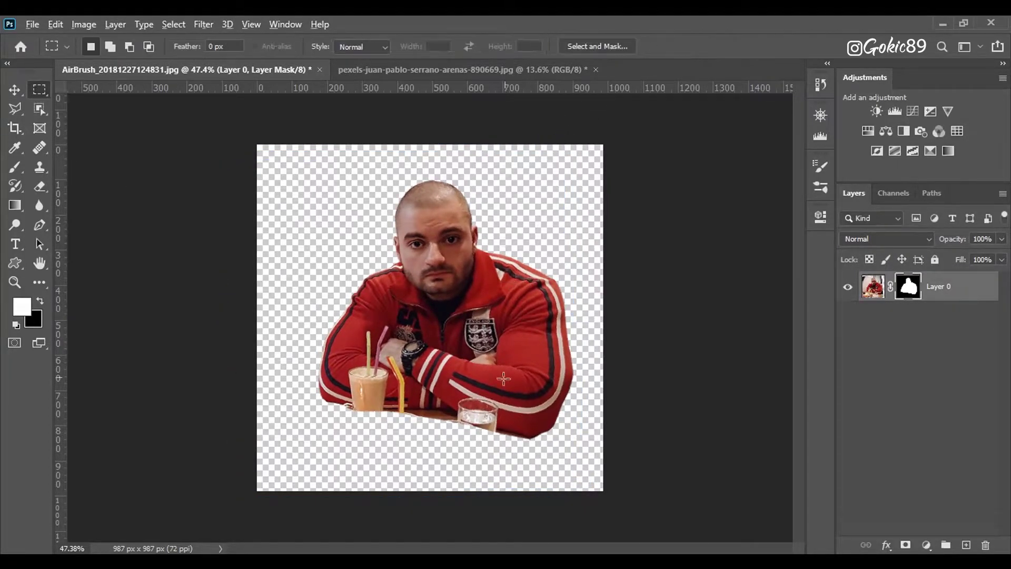
- Make the image of Layer 0 the editing target instead of its mask and switch to the Clone Stamp
scroll(487, 445, "up", 2)
scroll(487, 445, "up", 5)
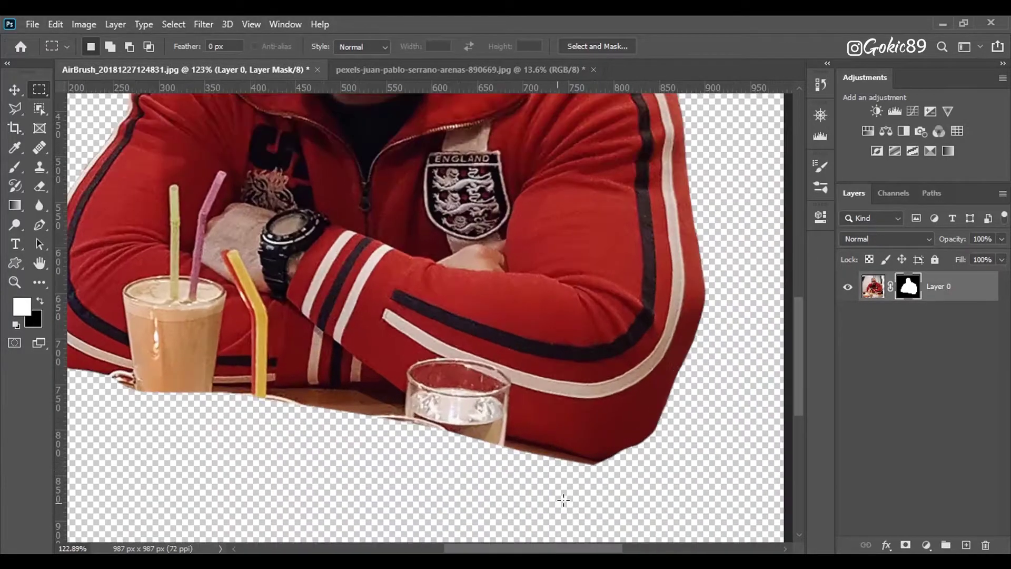
scroll(448, 316, "up", 1)
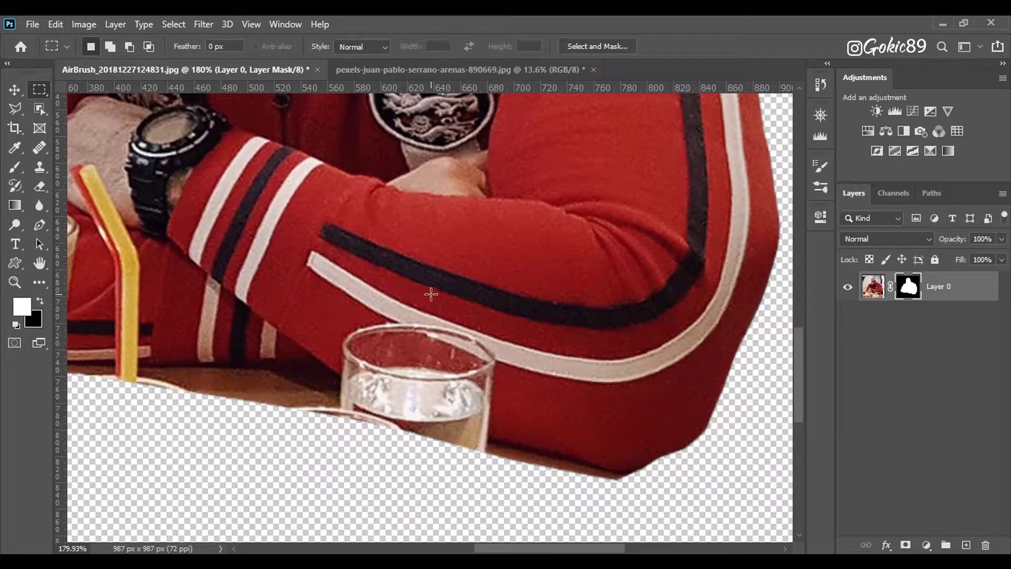
left_click(883, 289)
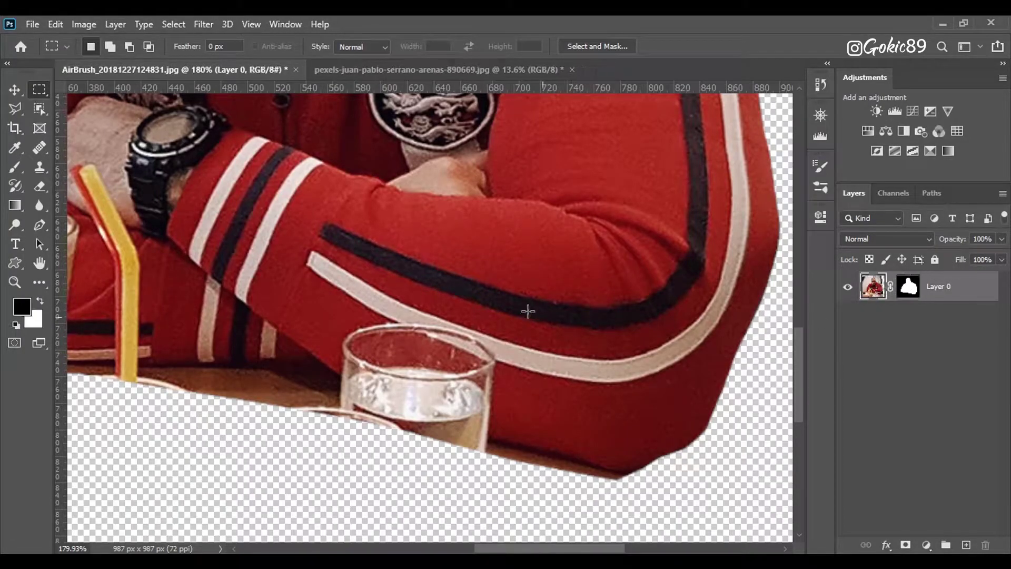
left_click(40, 169)
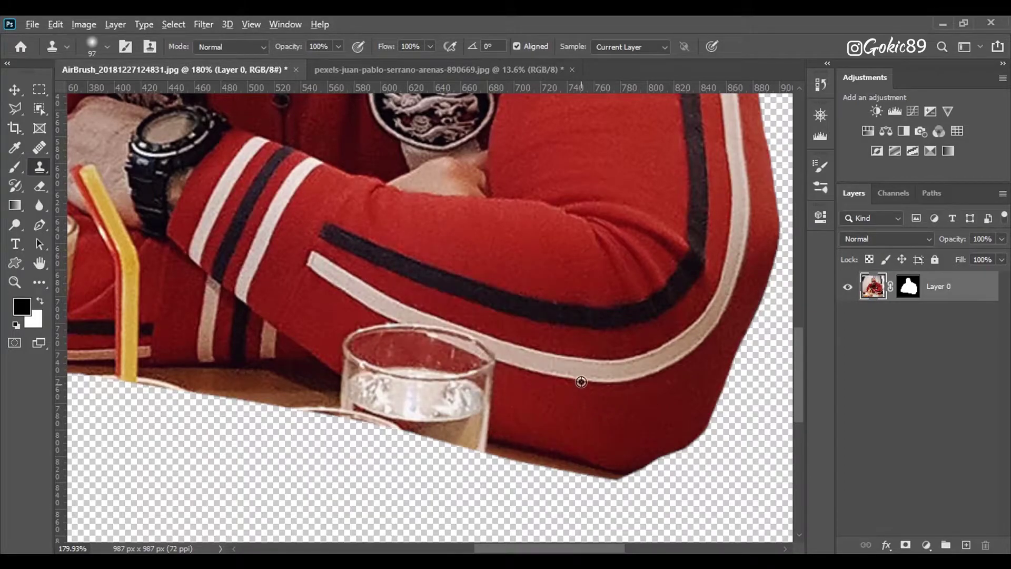
- Try cloning a sample of the sleeve's white stripe onto the red fabric below it
left_click(620, 375, "alt")
mouse_move(605, 403)
left_mouse_down()
mouse_move(582, 416)
mouse_move(603, 410)
mouse_move(602, 420)
left_mouse_up()
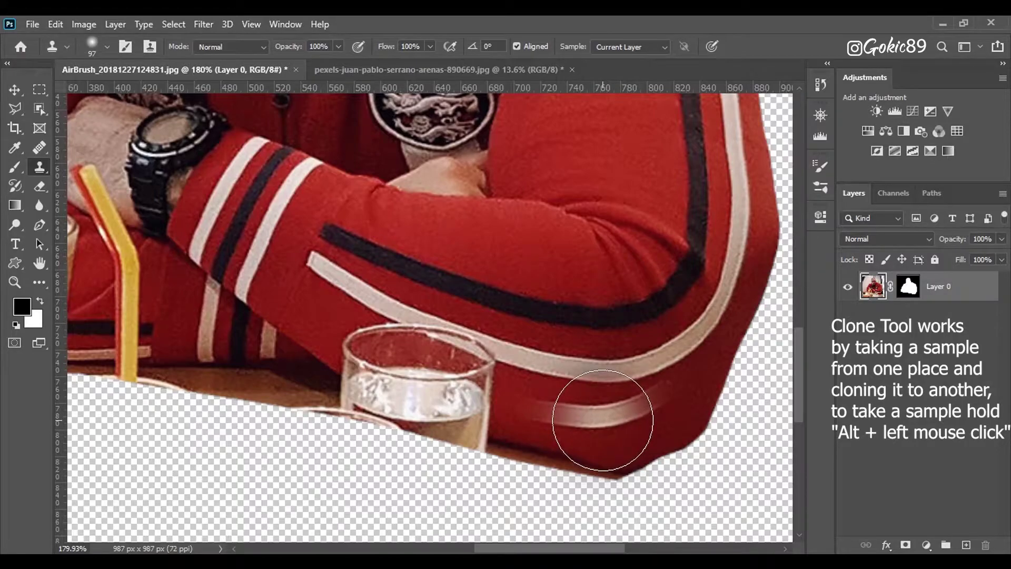
key("ctrl+z")
mouse_move(618, 410)
left_mouse_down()
mouse_move(615, 436)
mouse_move(607, 422)
mouse_move(582, 424)
left_mouse_up()
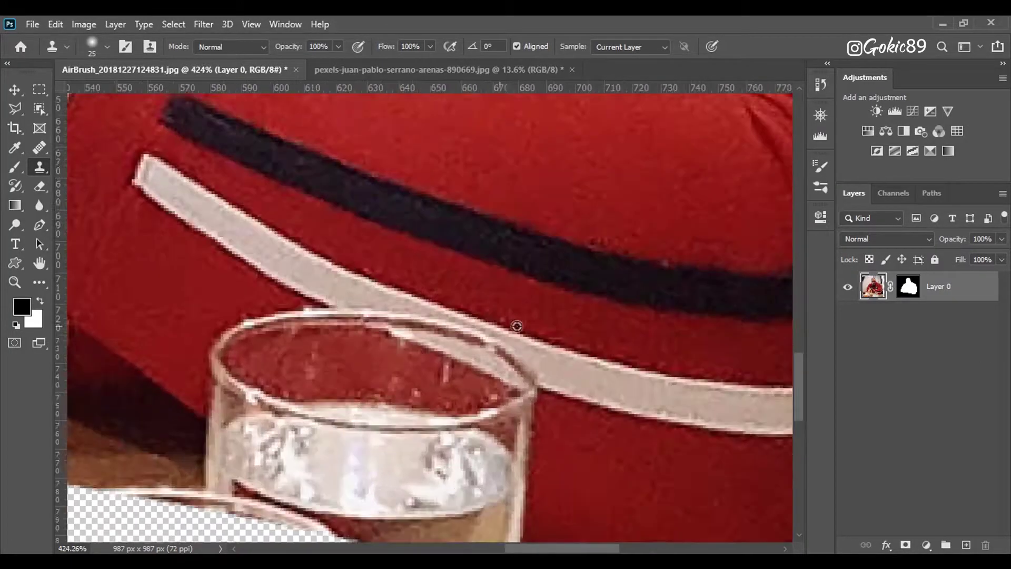
- Clone the sleeve's white stripe over the empty glass's rim where the rim crosses it, using a 7 px brush
left_click_drag(563, 379, 539, 380)
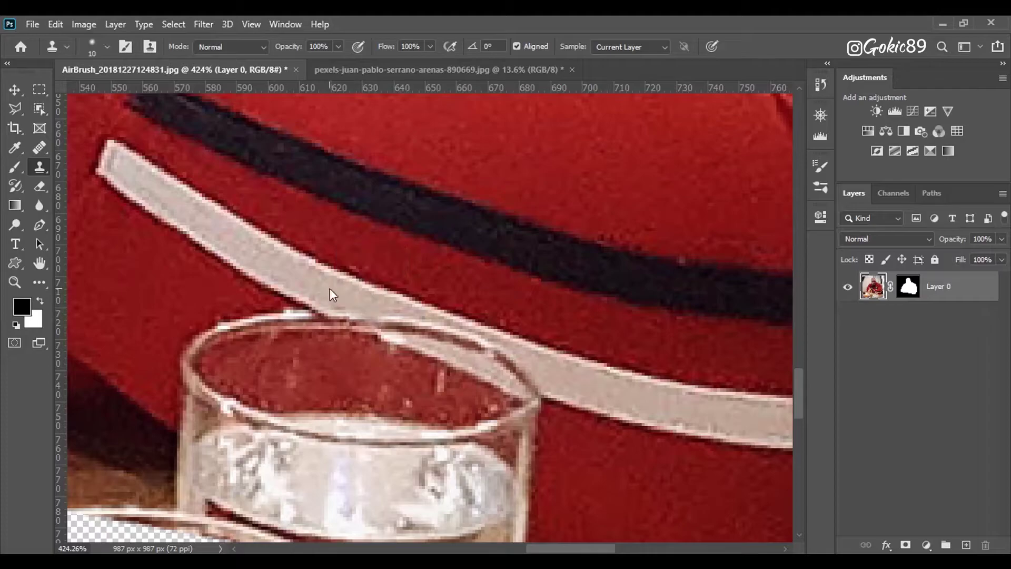
key("bracketleft")
key("bracketleft")
left_click(585, 386, "alt")
left_click_drag(517, 366, 428, 332)
left_click(557, 380, "alt")
left_click(485, 356, "alt")
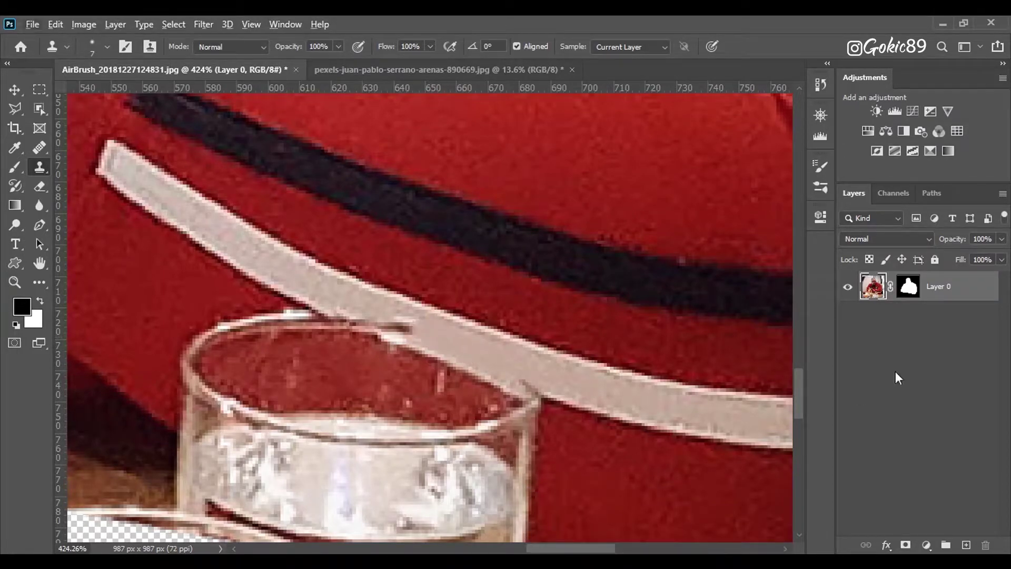
- Duplicate Layer 0, hide the original, and clone red fabric over the right rim and side of the empty glass
key("ctrl+j")
left_click(847, 316)
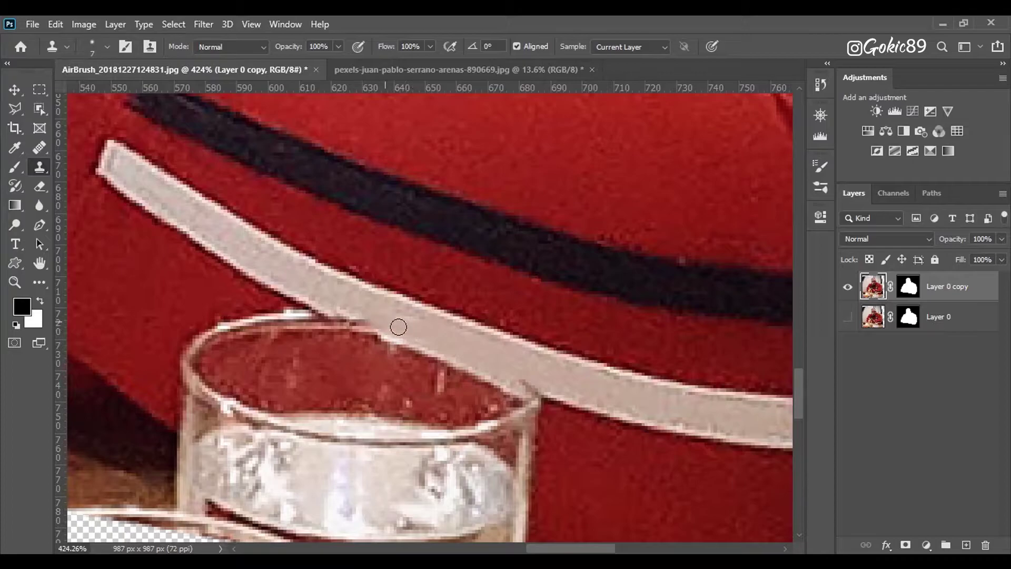
scroll(553, 408, "down", 1)
left_click_drag(576, 411, 586, 411)
left_click(571, 444, "alt")
mouse_move(526, 427)
left_mouse_down()
mouse_move(525, 436)
mouse_move(523, 406)
mouse_move(549, 416)
mouse_move(497, 421)
mouse_move(489, 388)
mouse_move(510, 361)
left_mouse_up()
left_click(615, 446, "alt")
left_click(522, 385)
- Clone red sleeve fabric over the left rim and inner left part of the empty glass
left_click(199, 270, "alt")
mouse_move(213, 293)
left_mouse_down()
mouse_move(181, 308)
mouse_move(227, 277)
mouse_move(302, 293)
left_mouse_up()
left_click(175, 294, "alt")
left_click(185, 261, "alt")
left_click(216, 280, "alt")
mouse_move(249, 319)
left_mouse_down()
mouse_move(208, 325)
mouse_move(269, 323)
left_mouse_up()
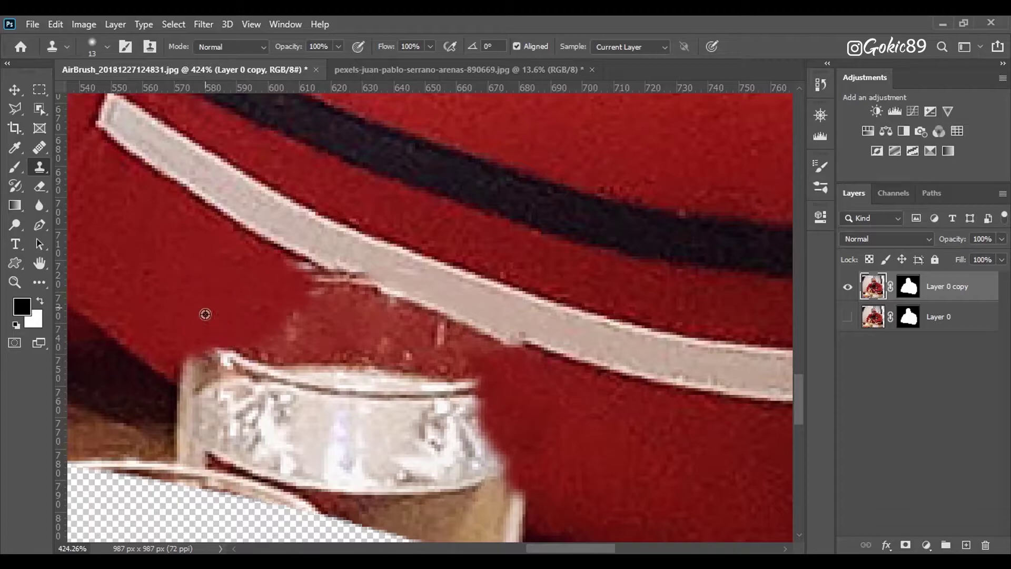
left_click(206, 307, "alt")
left_click_drag(230, 351, 197, 357)
left_click_drag(288, 327, 303, 340)
left_click(210, 296, "alt")
left_click_drag(278, 360, 258, 316)
- Clone the white stripe's clean lower edge over the rim remnants beneath it
scroll(294, 295, "up", 2)
scroll(293, 287, "down", 1)
key("bracketleft")
left_click(258, 264, "alt")
left_click_drag(289, 264, 318, 289)
left_click(222, 271, "alt")
left_click_drag(323, 304, 331, 304)
left_click(384, 266, "alt")
left_click_drag(364, 266, 341, 253)
left_click(532, 376, "alt")
left_click_drag(529, 355, 511, 345)
- Clone red fabric over the remaining glass interior and front rim below the white stripe, using a 14 px brush
left_click(259, 332, "alt")
mouse_move(328, 347)
left_mouse_down()
mouse_move(355, 315)
mouse_move(381, 307)
mouse_move(371, 335)
left_mouse_up()
left_click(335, 329, "alt")
left_click(246, 291, "alt")
right_click(297, 315, "alt")
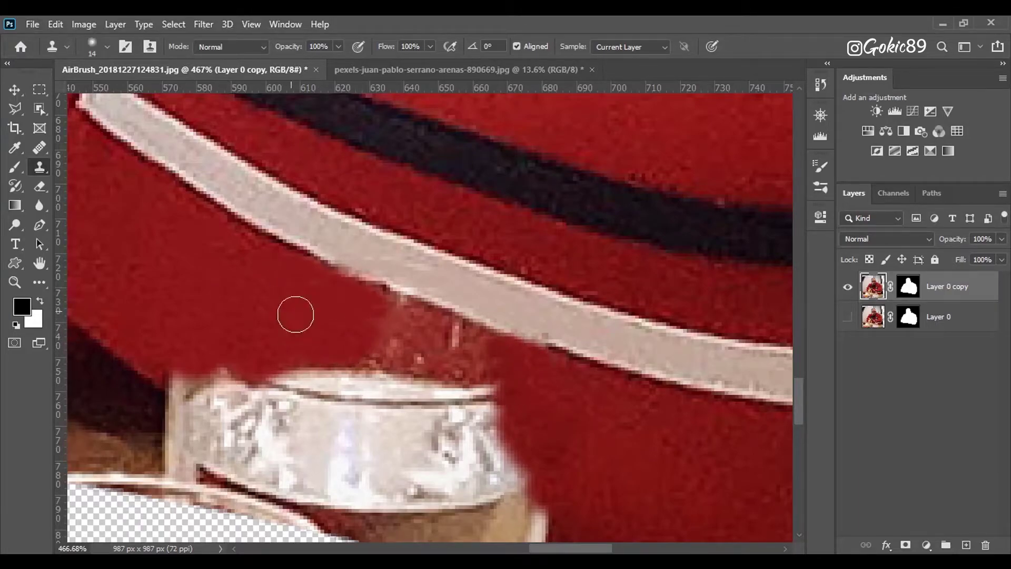
left_click(287, 307, "alt")
mouse_move(297, 382)
left_mouse_down()
mouse_move(254, 361)
mouse_move(187, 368)
mouse_move(261, 384)
mouse_move(358, 379)
mouse_move(435, 354)
mouse_move(480, 364)
mouse_move(505, 392)
left_mouse_up()
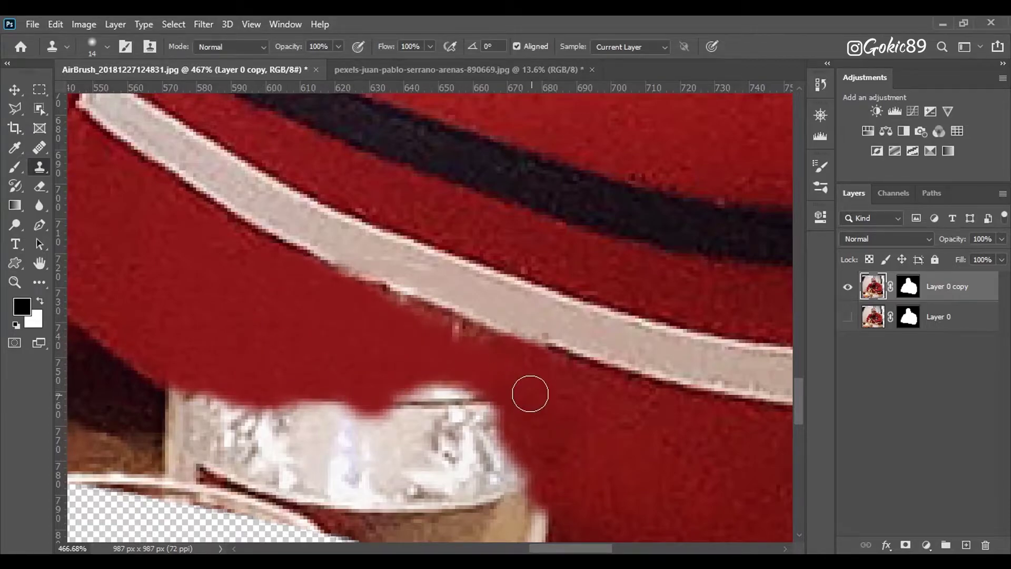
left_click_drag(516, 477, 456, 395)
- Clone the red fabric and the sleeve's dark lower edge over the right part of the glass body
scroll(590, 446, "down", 5)
scroll(590, 452, "up", 5)
left_click(555, 361, "alt")
mouse_move(548, 423)
left_mouse_down()
mouse_move(546, 467)
mouse_move(490, 453)
left_mouse_up()
left_click(625, 471, "alt")
left_click(593, 493, "alt")
mouse_move(554, 474)
left_mouse_down()
mouse_move(469, 437)
mouse_move(470, 445)
left_mouse_up()
- Clone red fabric and the sleeve's lower edge over the left and middle parts of the glass body
left_click(173, 295, "alt")
left_click_drag(202, 314, 321, 392)
left_click(247, 258, "alt")
mouse_move(262, 322)
left_mouse_down()
mouse_move(315, 352)
mouse_move(364, 336)
left_mouse_up()
left_click(364, 312, "alt")
mouse_move(439, 320)
left_mouse_down()
mouse_move(400, 305)
mouse_move(390, 355)
mouse_move(343, 359)
mouse_move(501, 329)
left_mouse_up()
left_click(502, 329, "alt")
mouse_move(495, 374)
left_mouse_down()
mouse_move(521, 400)
mouse_move(500, 427)
mouse_move(461, 398)
mouse_move(403, 388)
mouse_move(454, 352)
left_mouse_up()
left_click(479, 341, "alt")
- Continue the sleeve's dark lower edge by cloning it across the gap left by the glass base
scroll(429, 340, "down", 1)
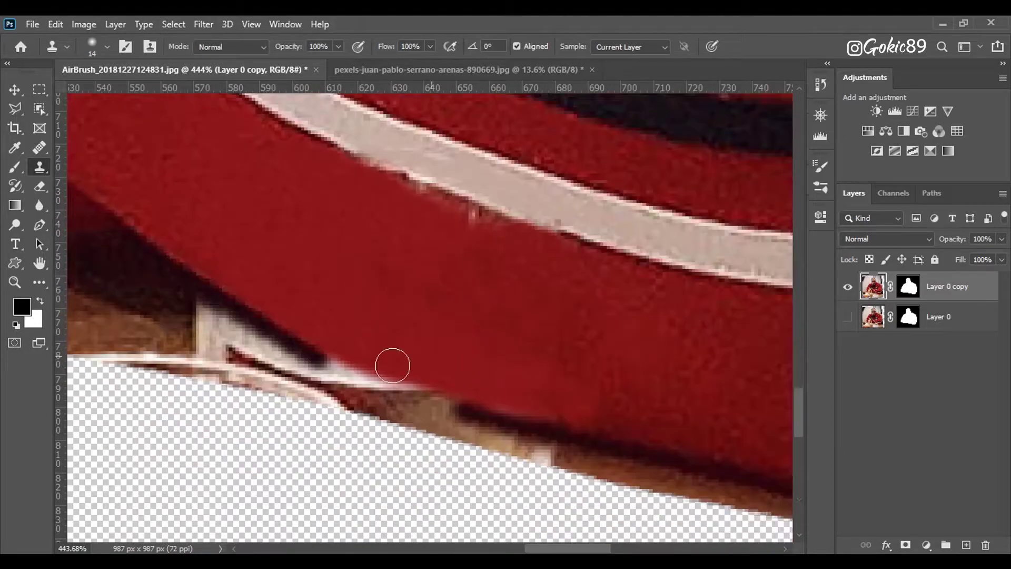
left_click(493, 421, "alt")
mouse_move(458, 413)
left_mouse_down()
mouse_move(343, 370)
mouse_move(366, 388)
left_mouse_up()
scroll(481, 483, "down", 4)
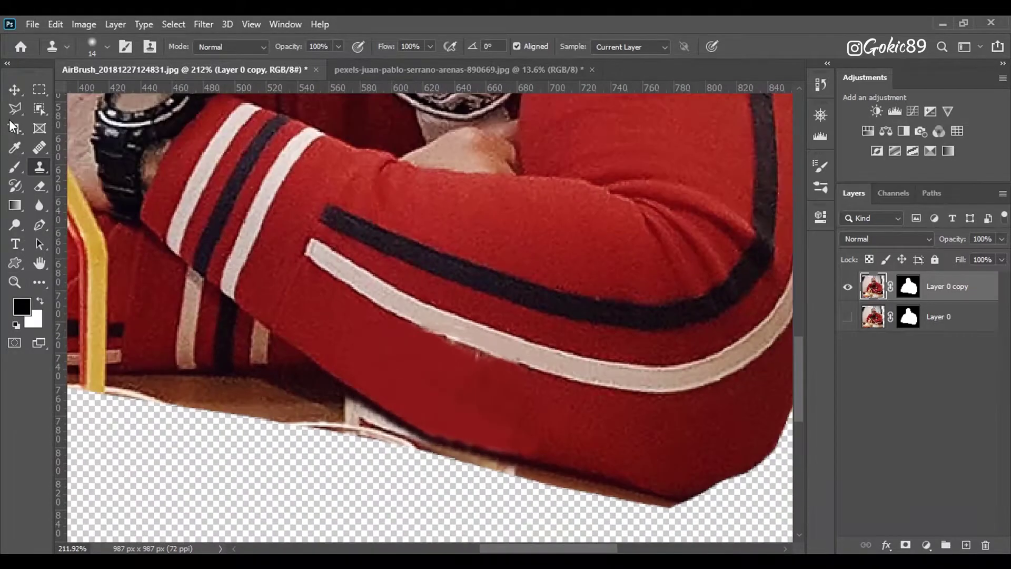
- Outline the leftover table and glass strip below the front sleeve with a Polygonal Lasso selection at 0 px feather
left_click(15, 109)
left_click_drag(520, 549, 510, 549)
scroll(211, 358, "up", 3)
left_click(169, 343)
left_click(253, 344)
left_click(476, 322)
left_click(510, 322)
left_click(611, 400)
left_click(719, 460)
left_click_drag(719, 461, 275, 314)
left_click(302, 322)
left_click(738, 433)
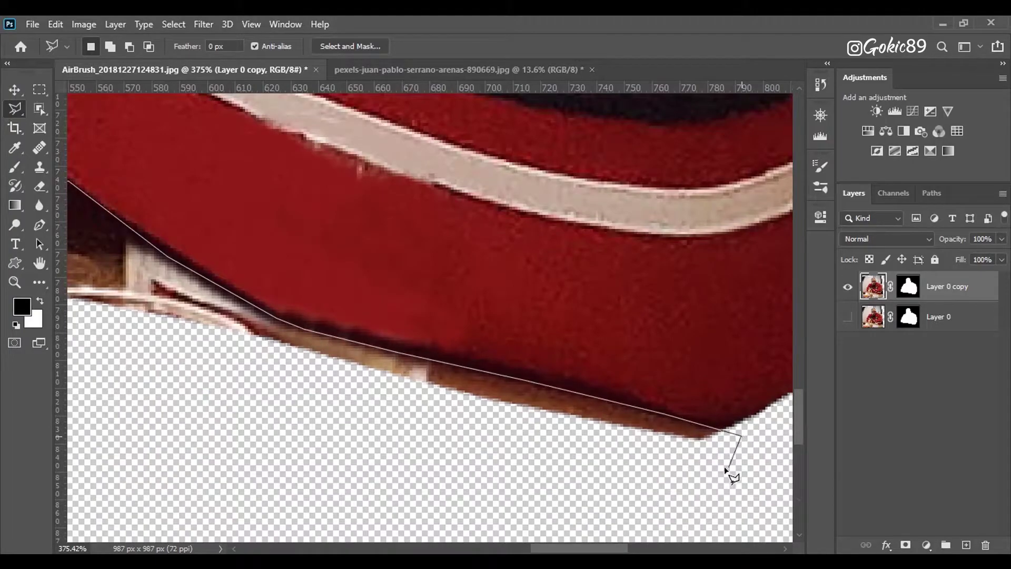
left_click(729, 465)
left_click(174, 377)
left_click_drag(173, 378, 558, 452)
double_click(203, 416)
- Paint the selected strip black on Layer 0 copy's mask at 100% flow, and deselect
scroll(437, 426, "down", 4)
left_click(15, 167)
mouse_move(336, 387)
left_mouse_down()
mouse_move(553, 480)
mouse_move(767, 433)
left_mouse_up()
key("x")
left_click(412, 46)
type("100")
key("Return")
left_click_drag(426, 392, 334, 391)
left_click(40, 90)
left_click(762, 456)
- Make Layer 0 copy's image the editing target again and even out the cloned red fabric with the Clone Stamp
scroll(763, 456, "up", 3)
left_click(40, 166)
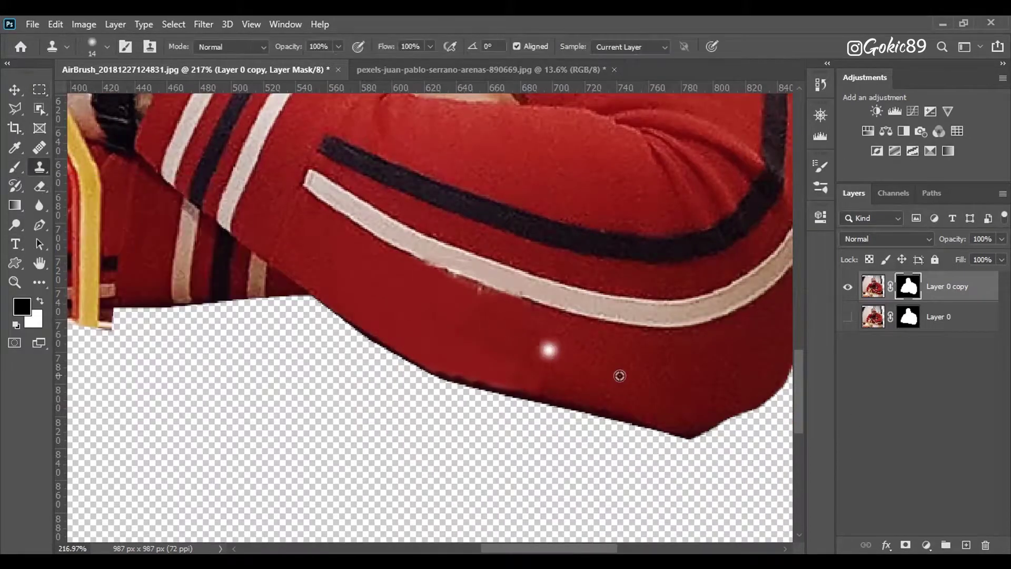
key("ctrl+2")
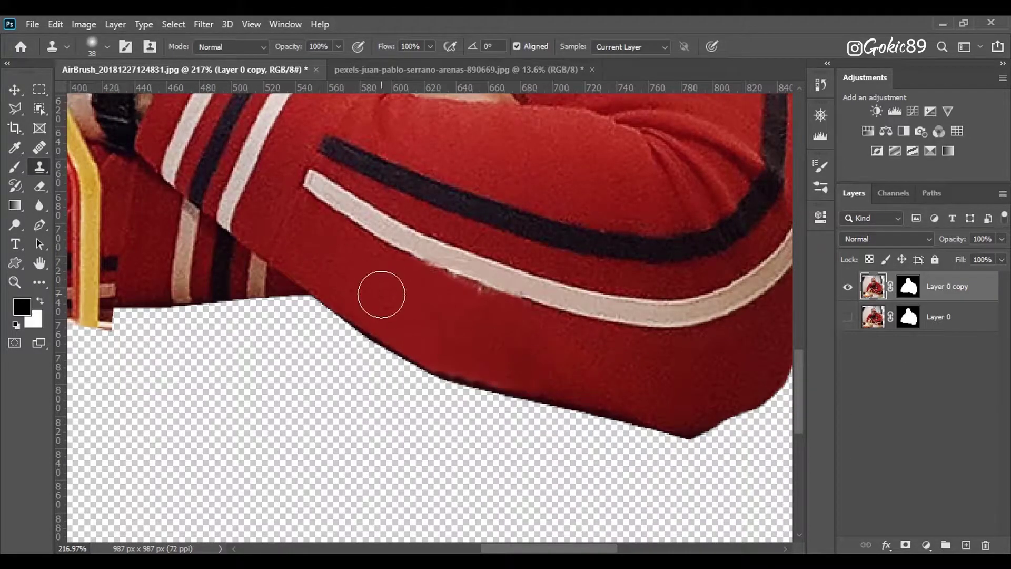
left_click_drag(600, 362, 587, 358)
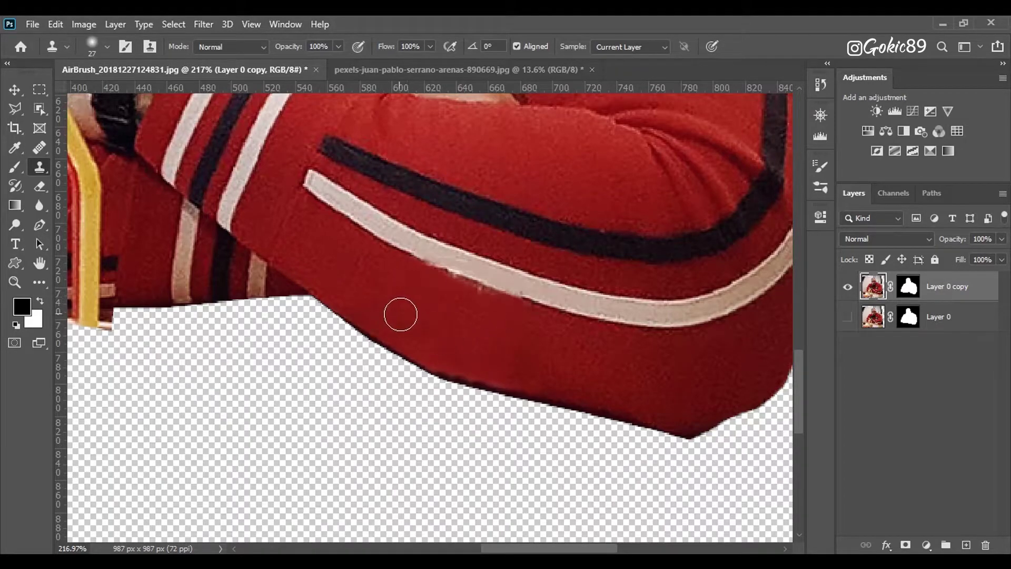
- Clone clean stripe edge and red fabric over the ragged lower edge of the white stripe, using a 22 px brush
scroll(501, 309, "up", 5)
left_click_drag(562, 549, 569, 548)
key("[")
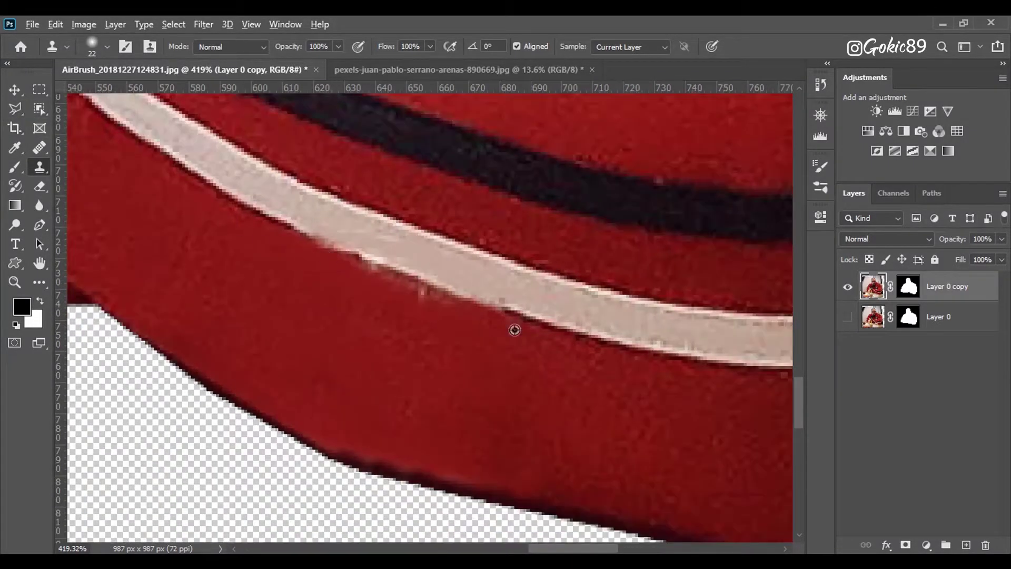
left_click(515, 329, "alt")
mouse_move(471, 313)
left_mouse_down()
mouse_move(491, 306)
mouse_move(368, 274)
left_mouse_up()
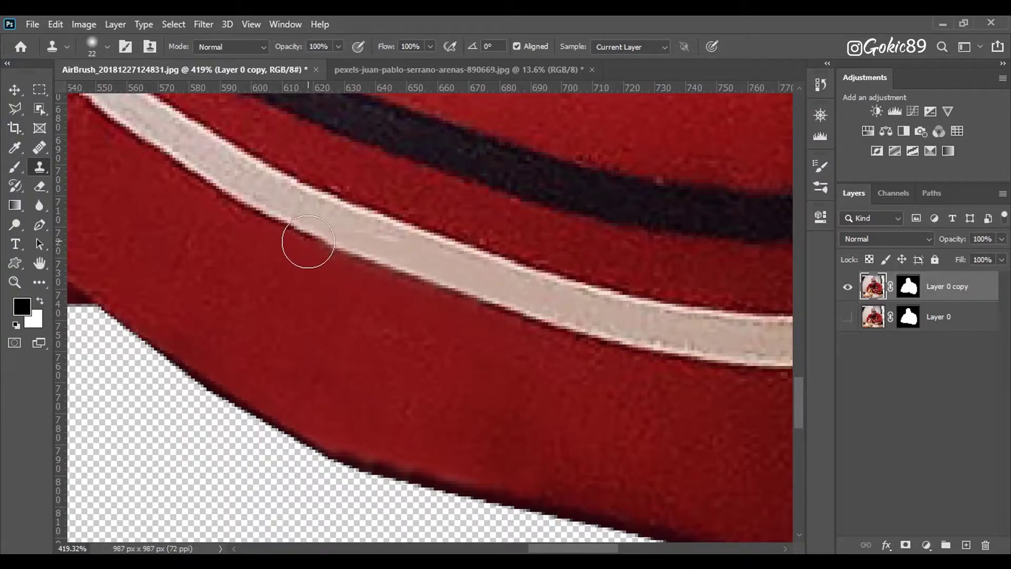
- Paint black on Layer 0 copy's mask with a 3 px brush to smooth the sleeve's lower outline at the elbow
scroll(446, 349, "down", 12)
scroll(511, 408, "up", 10)
left_click(909, 286)
key("b")
left_click_drag(514, 460, 384, 456)
scroll(510, 464, "up", 3)
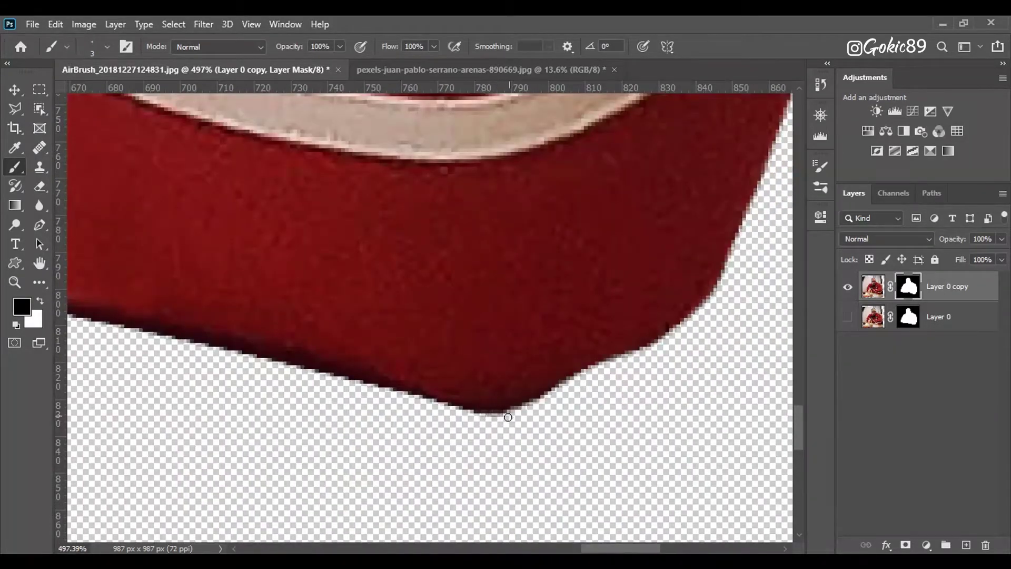
left_click_drag(474, 415, 453, 420)
- Move Layer 0 above its copy, compare the two versions, and target the copy's image with Layer 0 hidden
scroll(452, 420, "down", 10)
key("space")
left_click(845, 320)
left_click(845, 320)
left_click_drag(875, 318, 873, 278)
left_click(847, 289)
left_click(847, 289)
left_click(885, 326)
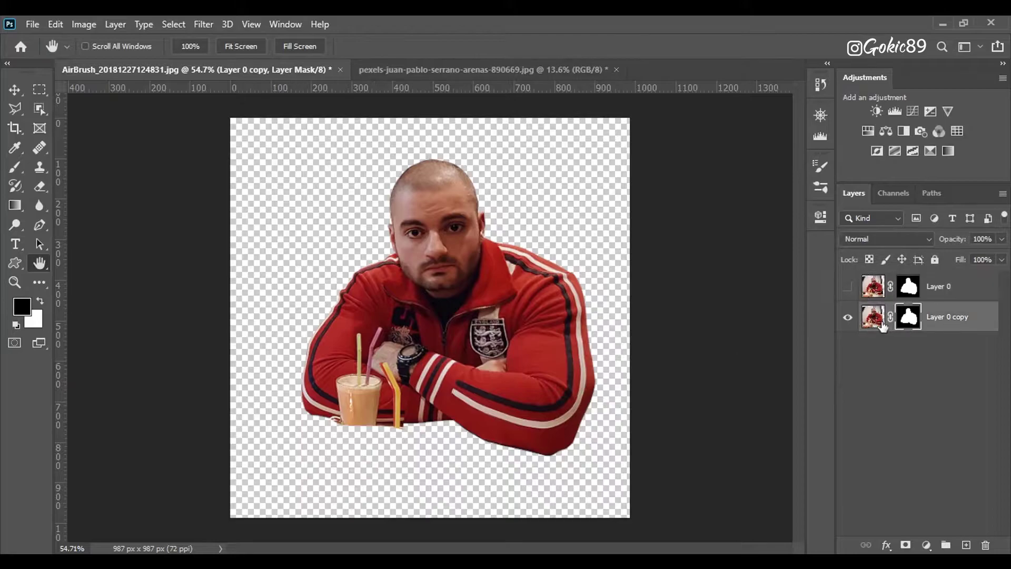
left_click(884, 326)
- Clone the surrounding red fabric over the upper part of the green straw
scroll(348, 406, "up", 6)
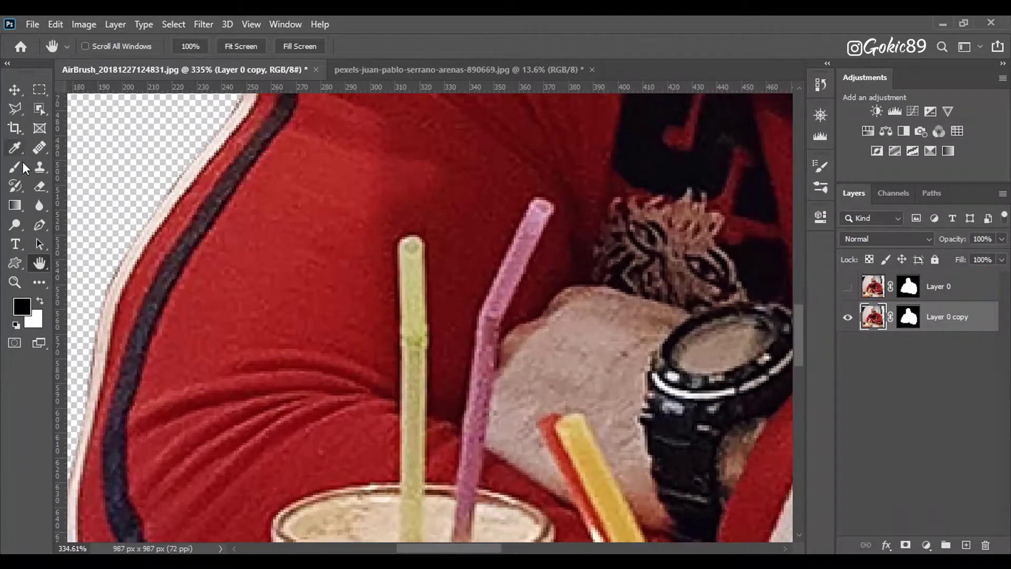
key("s")
left_click(444, 215, "alt")
mouse_move(443, 236)
left_mouse_down()
mouse_move(410, 244)
mouse_move(418, 344)
left_mouse_up()
left_click_drag(420, 331, 416, 384)
left_click(430, 298, "alt")
scroll(452, 421, "up", 2)
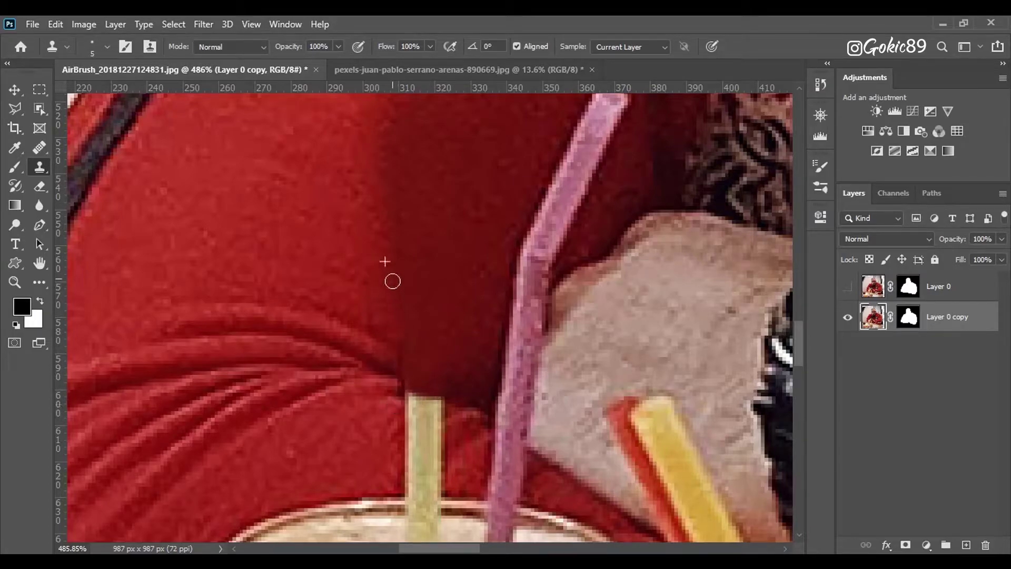
- Clone the sleeve fabric and its fold over the rest of the green straw above the milkshake glass's rim
scroll(467, 397, "down", 2)
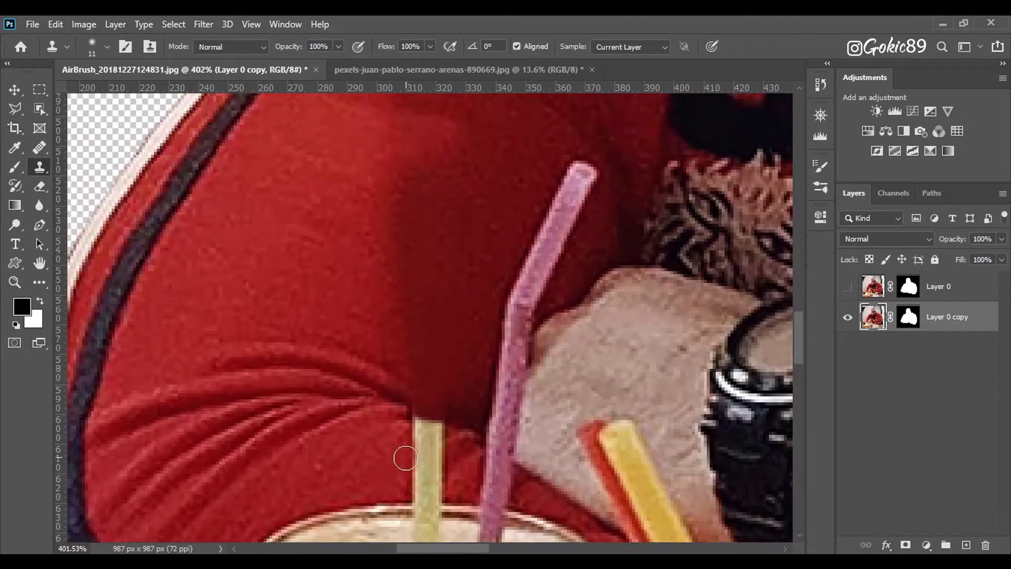
scroll(406, 451, "up", 2)
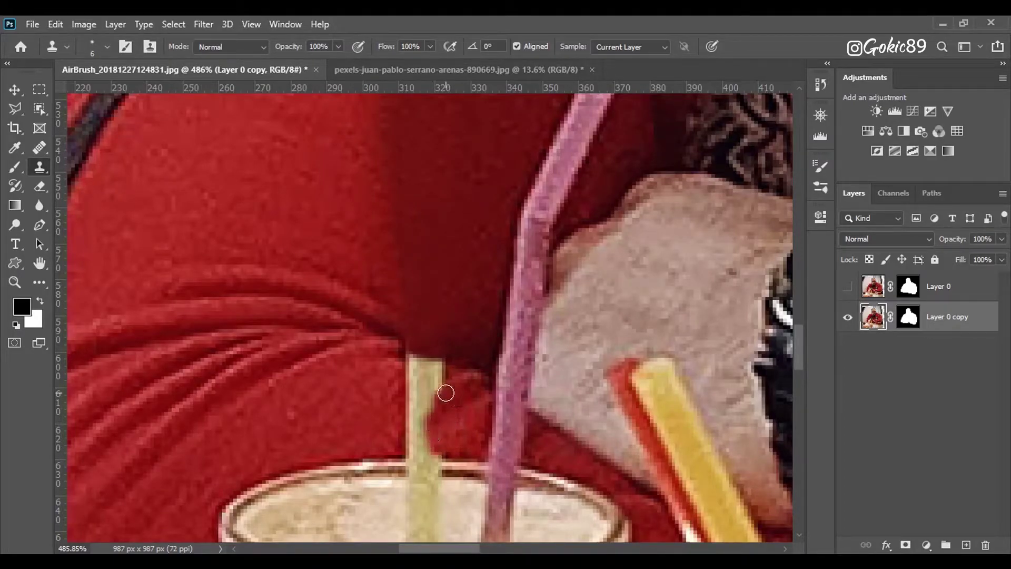
mouse_move(448, 415)
left_mouse_down()
mouse_move(420, 426)
mouse_move(437, 440)
left_mouse_up()
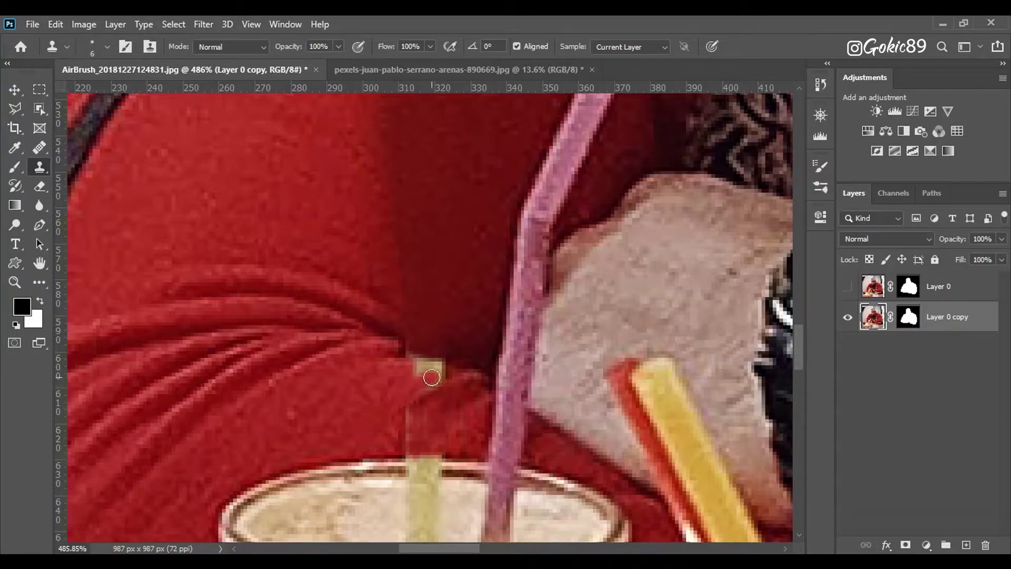
scroll(419, 399, "down", 10)
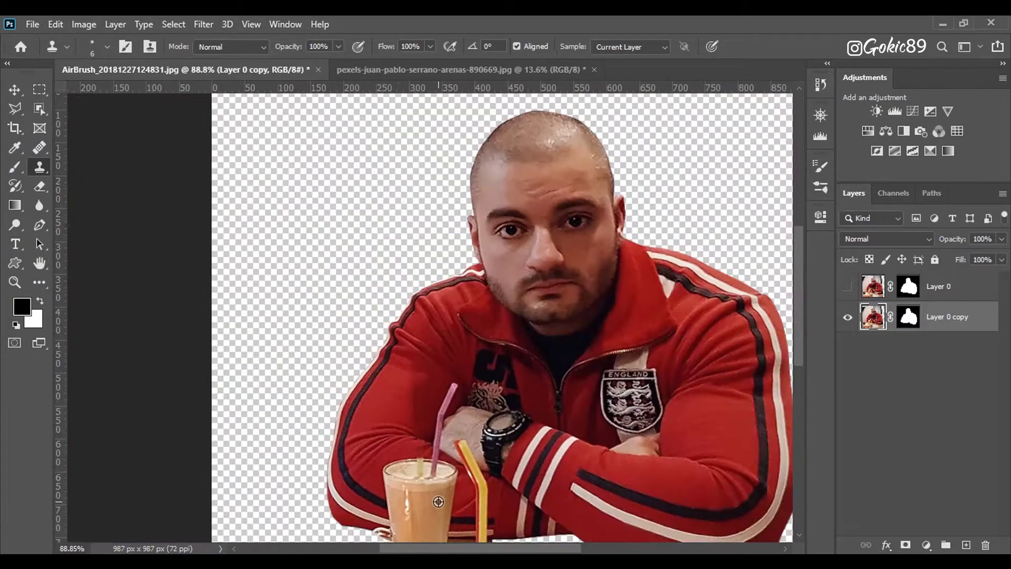
scroll(422, 353, "up", 10)
scroll(480, 378, "down", 1)
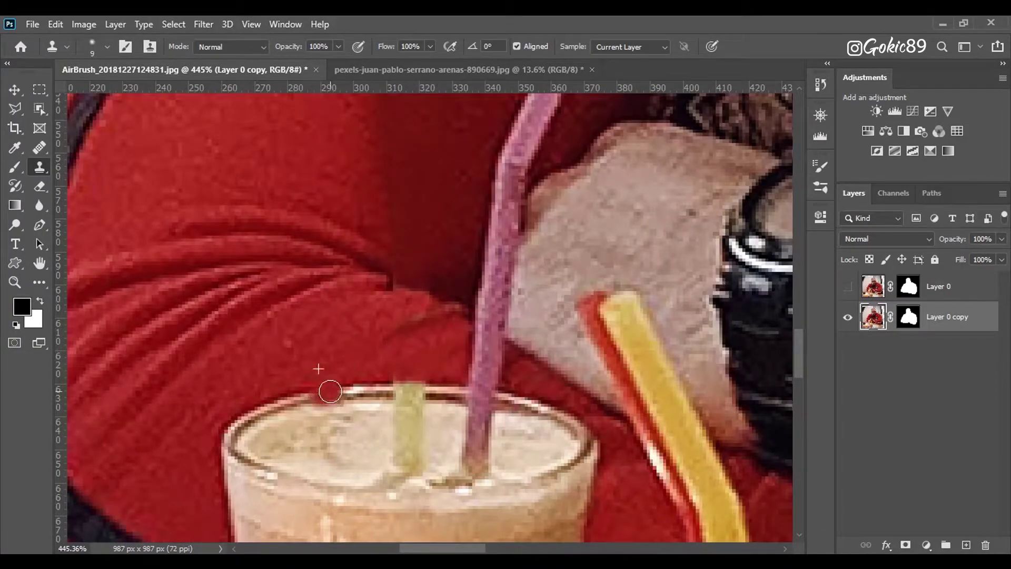
- Clone red sleeve fabric over the left rim and top of the milkshake glass, using a 12 px brush
scroll(227, 439, "down", 4)
mouse_move(252, 435)
left_mouse_down()
mouse_move(258, 397)
mouse_move(250, 415)
mouse_move(246, 400)
mouse_move(275, 373)
mouse_move(267, 378)
mouse_move(264, 449)
mouse_move(269, 411)
mouse_move(281, 419)
mouse_move(307, 381)
mouse_move(256, 403)
mouse_move(314, 414)
mouse_move(291, 397)
left_mouse_up()
mouse_move(271, 454)
left_mouse_down()
mouse_move(345, 365)
mouse_move(370, 363)
mouse_move(344, 409)
mouse_move(371, 361)
mouse_move(353, 406)
mouse_move(314, 418)
mouse_move(267, 479)
mouse_move(270, 488)
mouse_move(300, 459)
mouse_move(292, 462)
mouse_move(334, 441)
mouse_move(311, 403)
left_mouse_up()
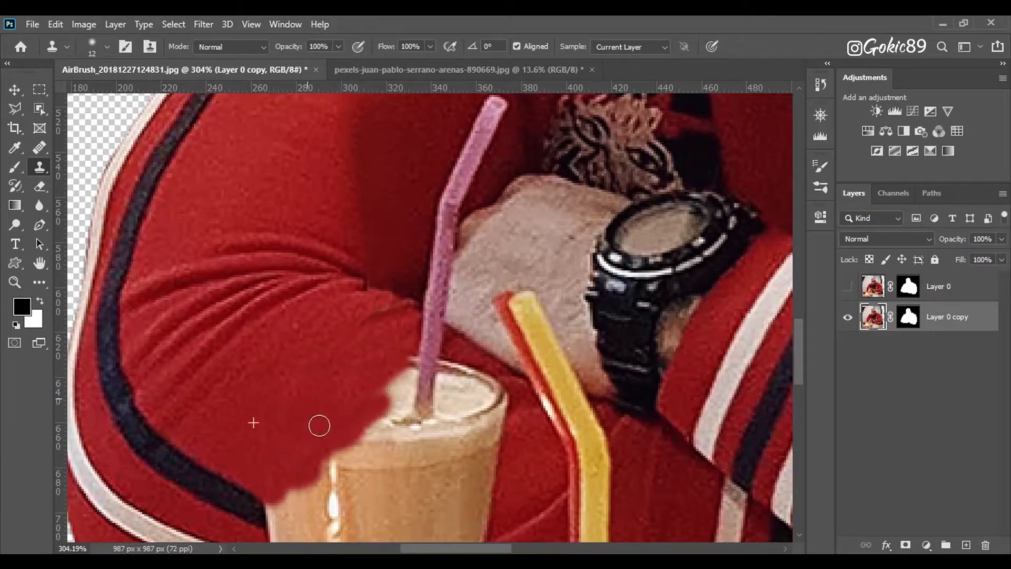
mouse_move(312, 446)
left_mouse_down()
mouse_move(425, 367)
mouse_move(382, 427)
mouse_move(339, 447)
mouse_move(436, 422)
mouse_move(478, 486)
mouse_move(485, 386)
left_mouse_up()
- Clone the red fabric beside the milkshake glass over its right rim and remaining top surface
scroll(378, 417, "down", 1)
scroll(475, 466, "up", 2)
left_click(502, 433, "alt")
scroll(484, 386, "up", 1)
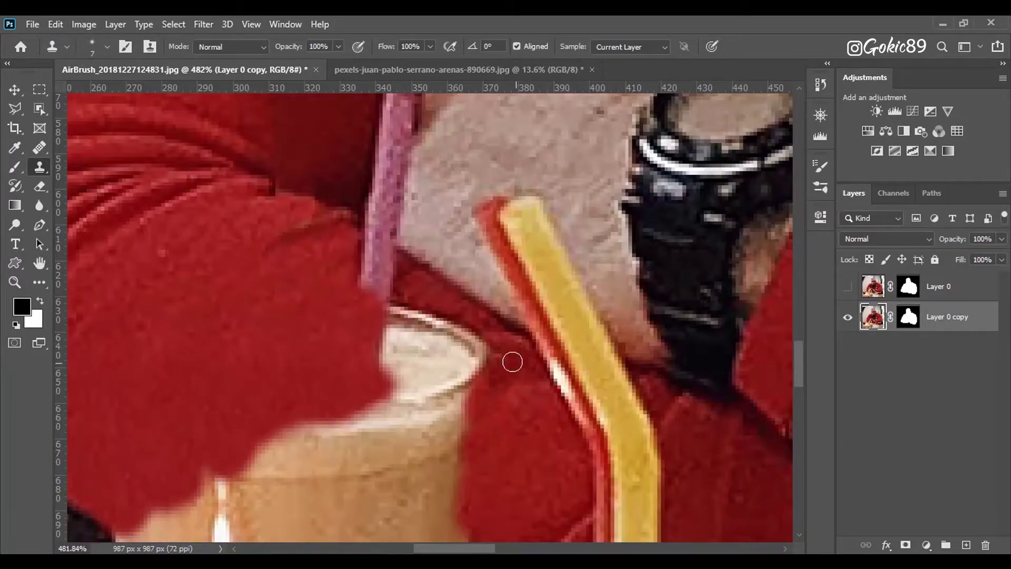
mouse_move(478, 345)
left_mouse_down()
mouse_move(433, 305)
mouse_move(401, 304)
left_mouse_up()
mouse_move(452, 332)
left_mouse_down()
mouse_move(402, 384)
mouse_move(402, 365)
mouse_move(433, 377)
mouse_move(481, 347)
left_mouse_up()
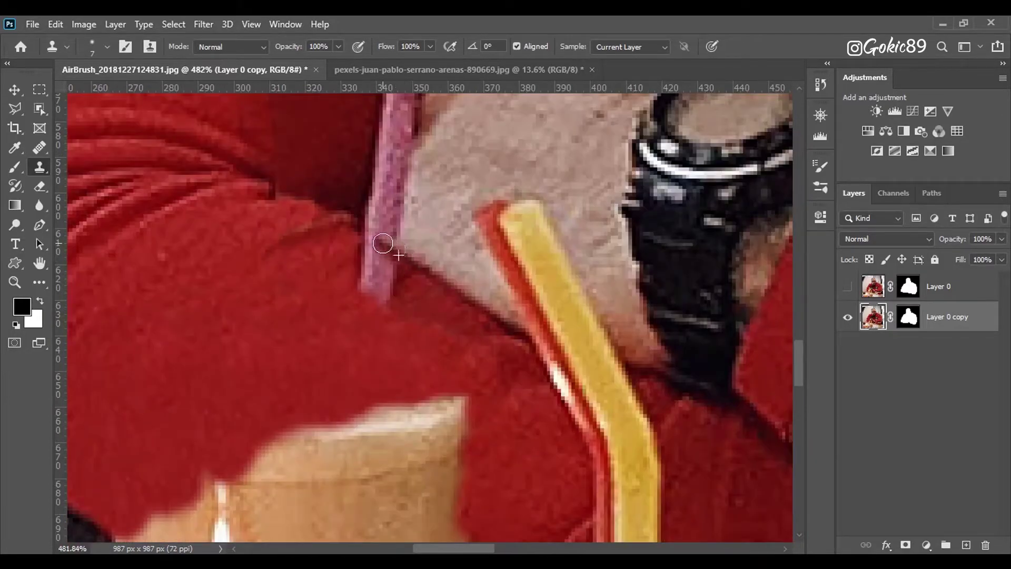
- Clone red fabric over the purple straw's lower end and hand skin over its section beside the wrist
mouse_move(399, 283)
left_mouse_down()
mouse_move(368, 269)
mouse_move(371, 291)
left_mouse_up()
key("bracketleft")
scroll(447, 321, "up", 5)
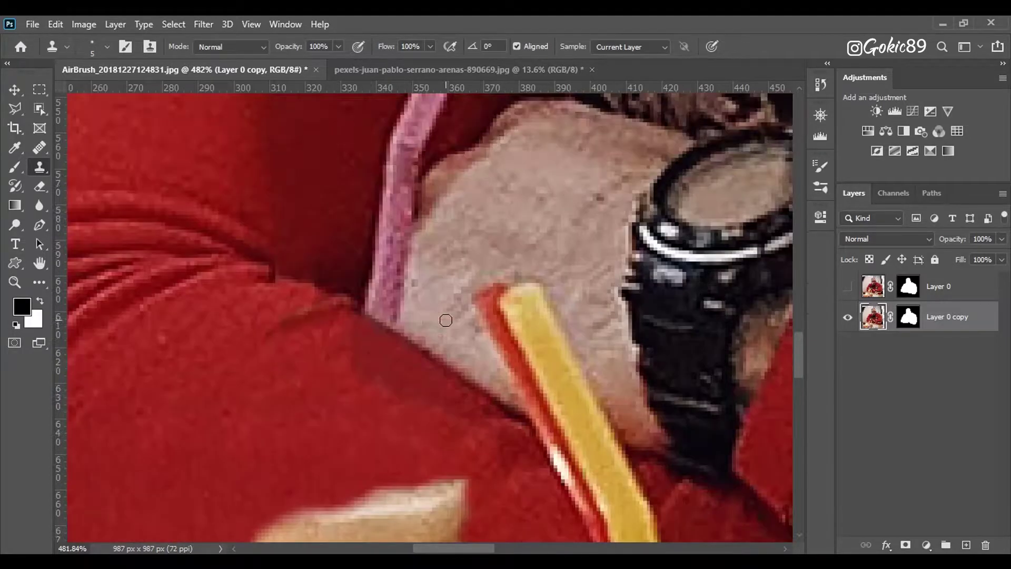
right_click(419, 325, "alt")
left_click(428, 330, "alt")
left_click_drag(402, 340, 401, 313)
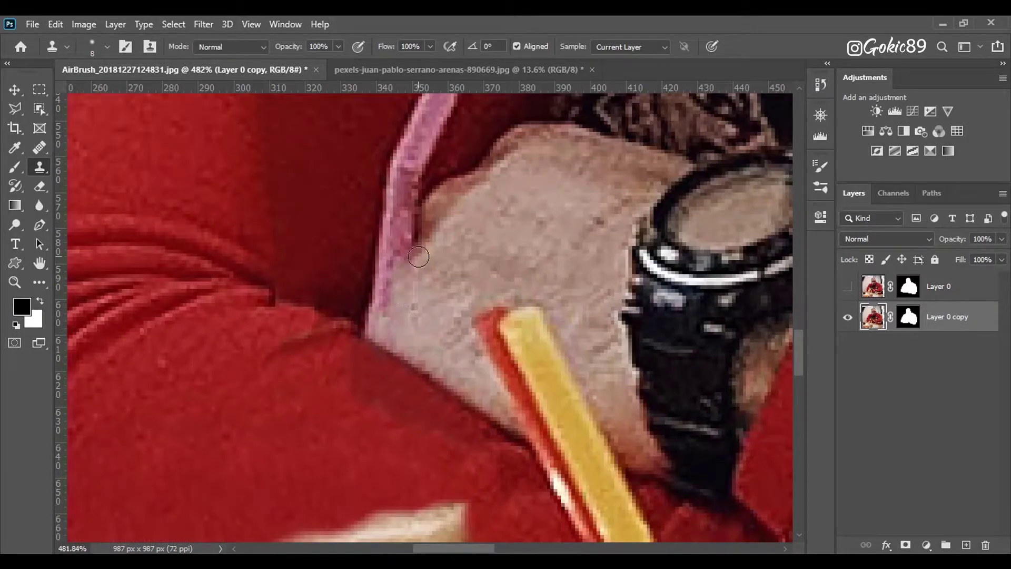
scroll(417, 321, "down", 10)
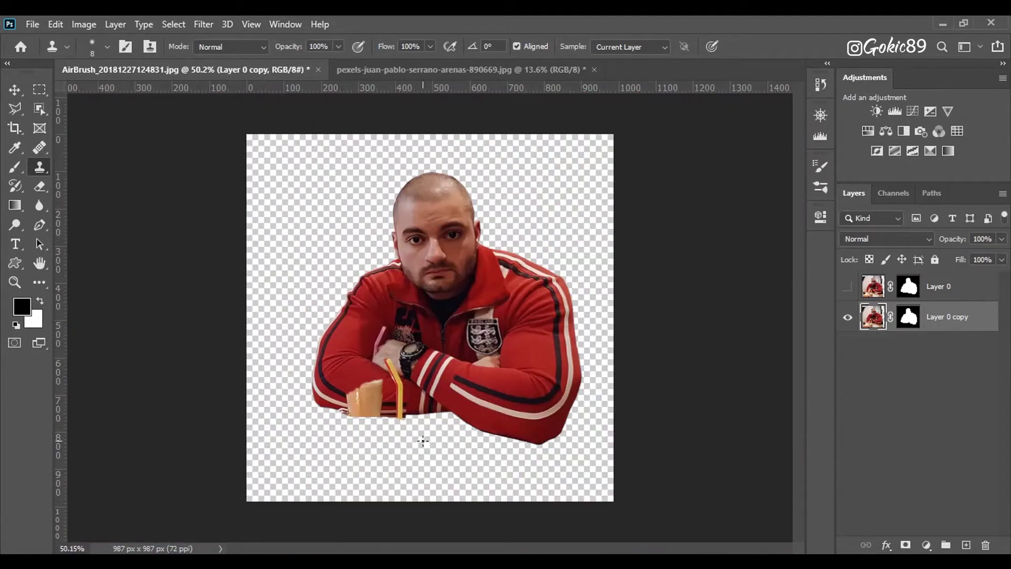
- Clone plain red sleeve fabric down over the upper part of the milkshake glass with a 19 px brush
scroll(384, 429, "up", 10)
right_click(303, 261, "alt")
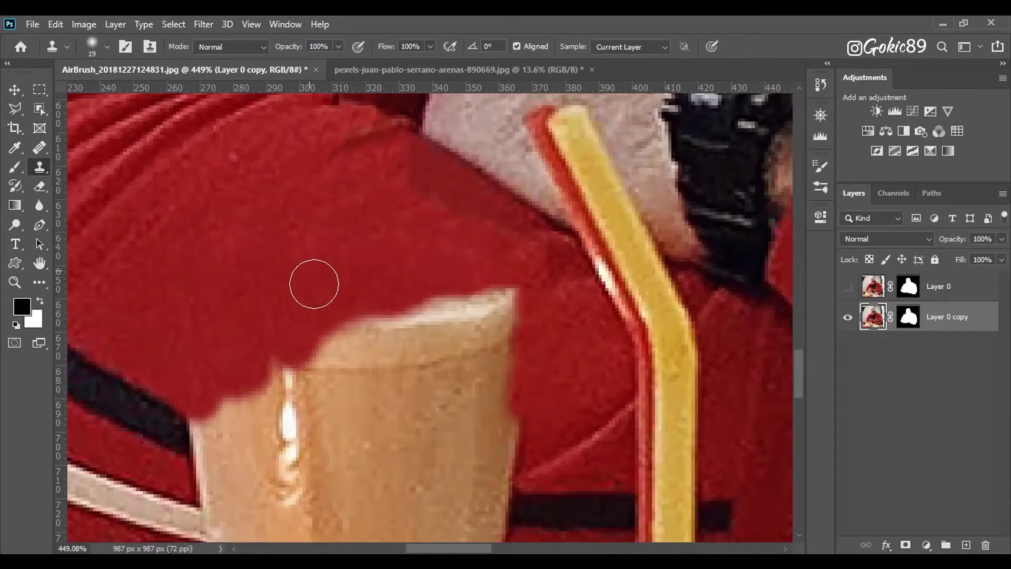
left_click_drag(198, 294, 159, 293)
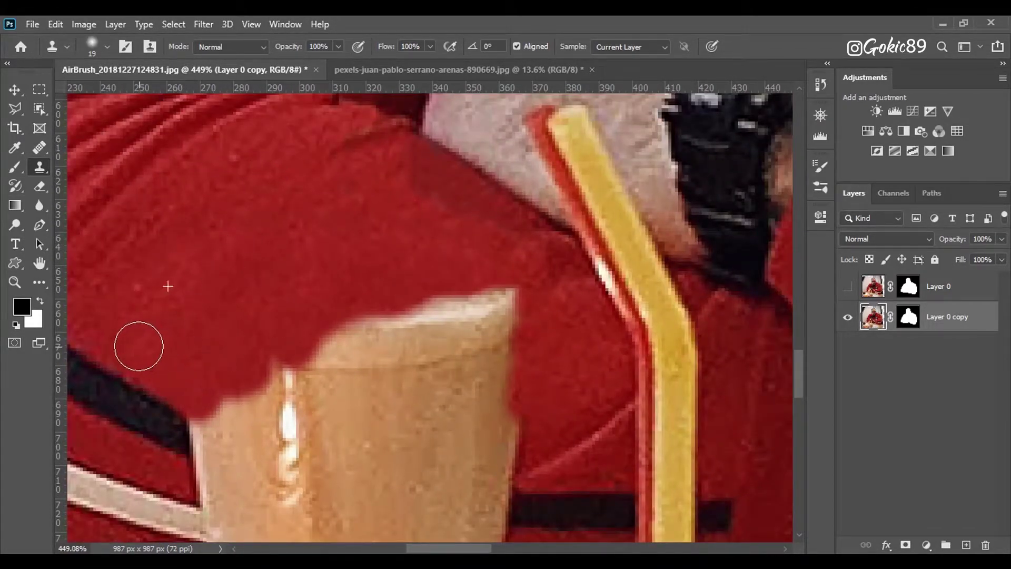
left_click_drag(213, 332, 364, 342)
left_click_drag(408, 300, 342, 350)
left_click(300, 255, "alt")
left_click_drag(503, 310, 432, 329)
left_click(375, 279, "alt")
left_click_drag(522, 291, 410, 340)
left_click(355, 294, "alt")
mouse_move(505, 369)
left_mouse_down()
mouse_move(289, 395)
mouse_move(481, 384)
left_mouse_up()
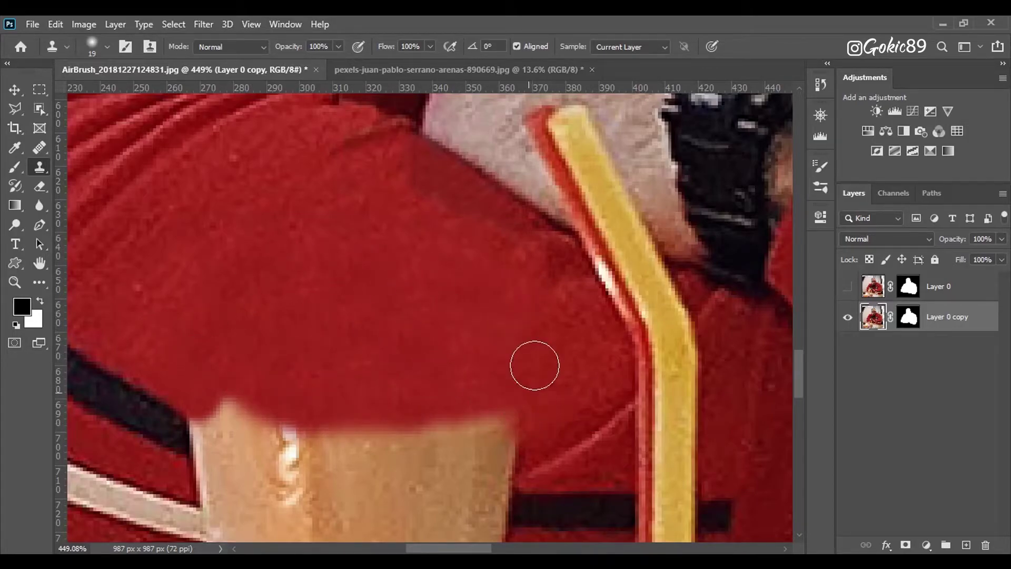
scroll(568, 386, "down", 4)
mouse_move(500, 316)
left_mouse_down()
mouse_move(345, 295)
mouse_move(423, 333)
left_mouse_up()
scroll(336, 317, "down", 5)
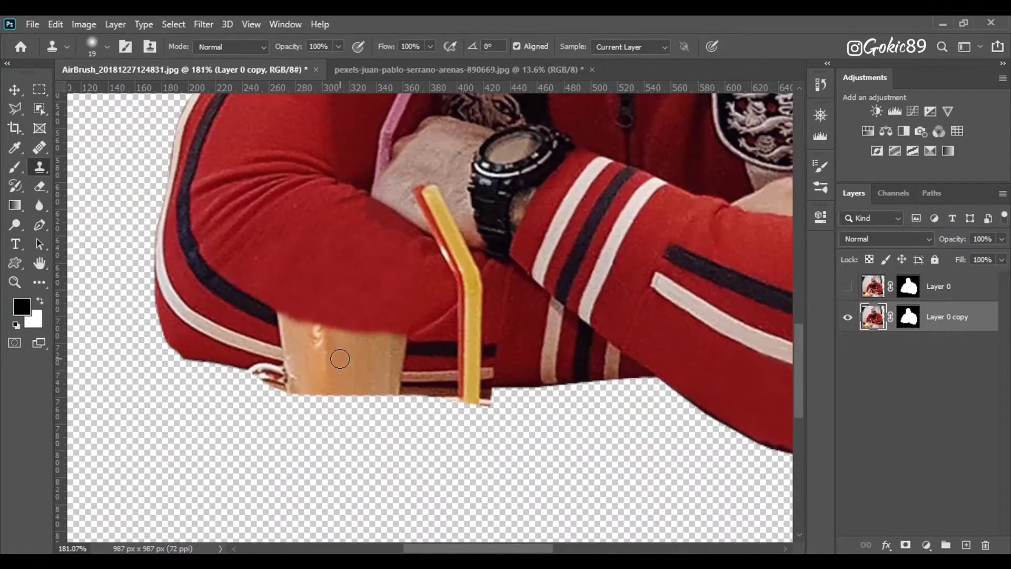
- Clone hand skin over the yellow straw's upper end and the dark spot beside the watch strap, using a 10 px brush
scroll(427, 273, "up", 5)
key("bracketleft")
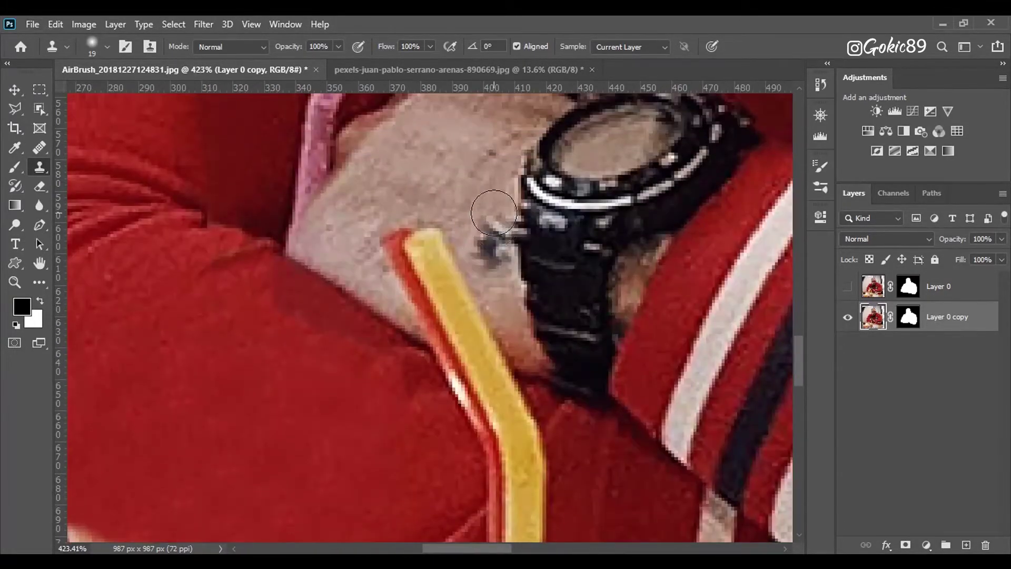
mouse_move(424, 235)
left_mouse_down()
mouse_move(380, 252)
mouse_move(402, 238)
mouse_move(384, 259)
mouse_move(414, 299)
mouse_move(428, 266)
left_mouse_up()
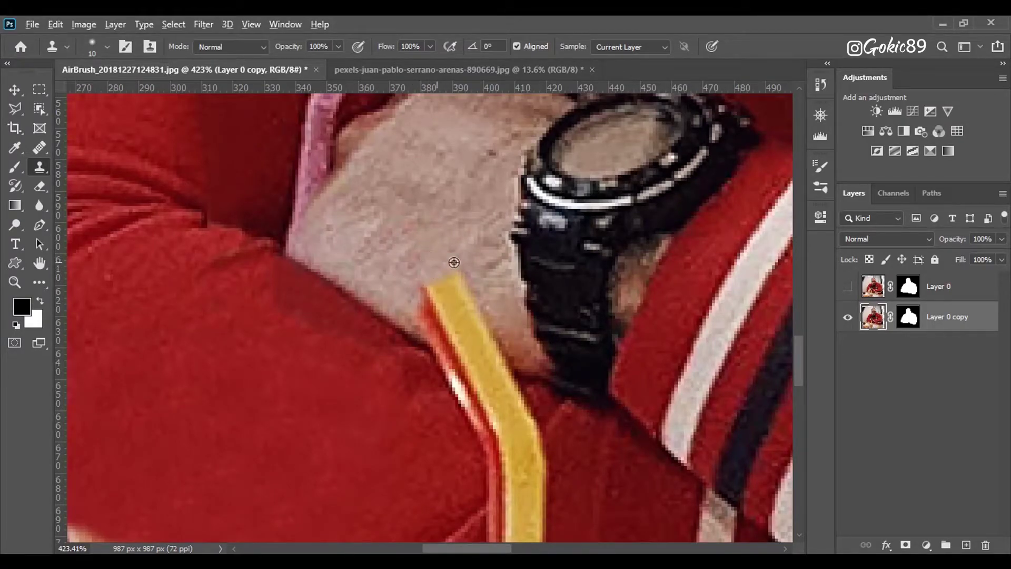
left_click_drag(426, 301, 458, 295)
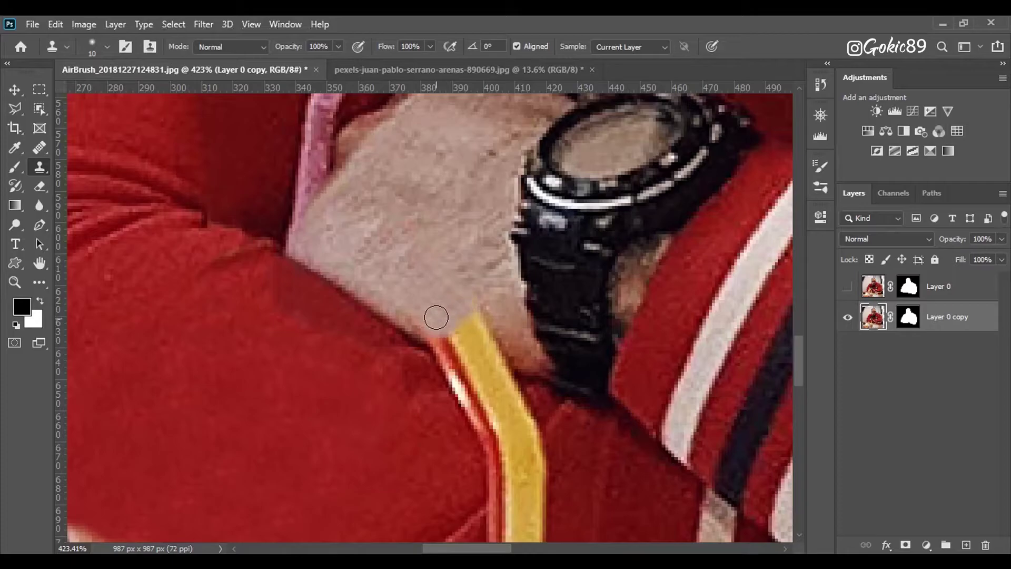
scroll(513, 343, "up", 3)
scroll(521, 350, "down", 2)
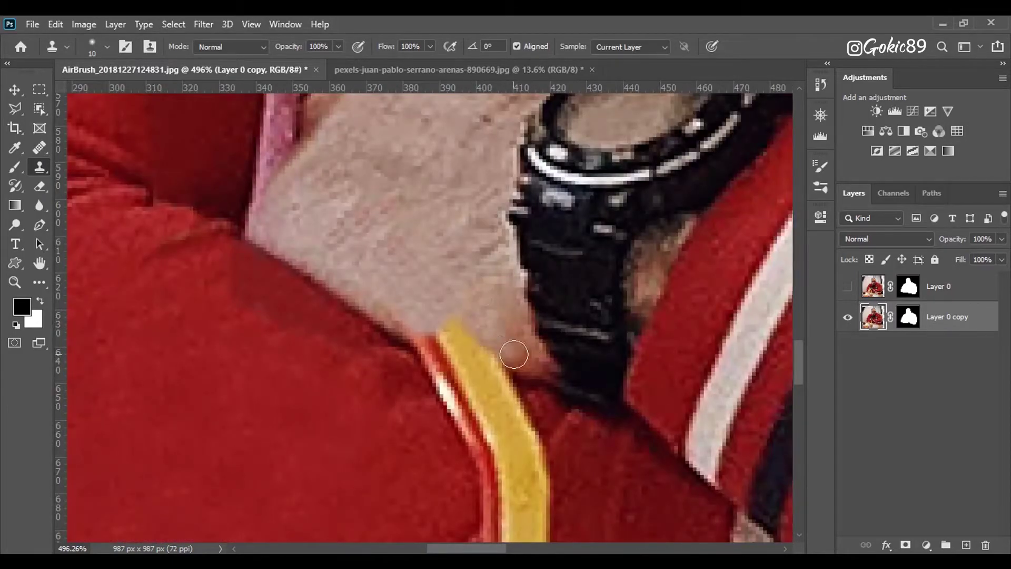
mouse_move(450, 333)
left_mouse_down()
mouse_move(477, 352)
mouse_move(512, 339)
left_mouse_up()
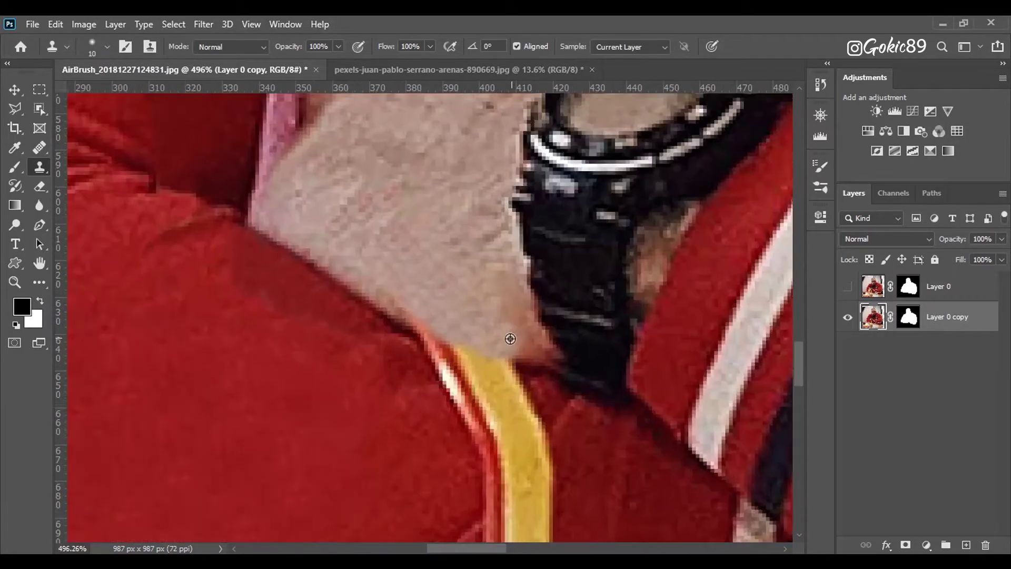
- Rebuild the hand's lower edge and the red fabric just below it over the yellow straw with an 8 px clone brush
key("bracketleft")
key("bracketleft")
key("bracketleft")
left_click(495, 365)
left_click(431, 343, "alt")
left_click_drag(452, 355, 481, 362)
left_click(449, 354, "alt")
left_click(461, 363)
left_click(501, 444)
left_click(437, 377)
left_click_drag(466, 377, 459, 395)
left_click(419, 376, "alt")
left_click_drag(454, 392, 516, 385)
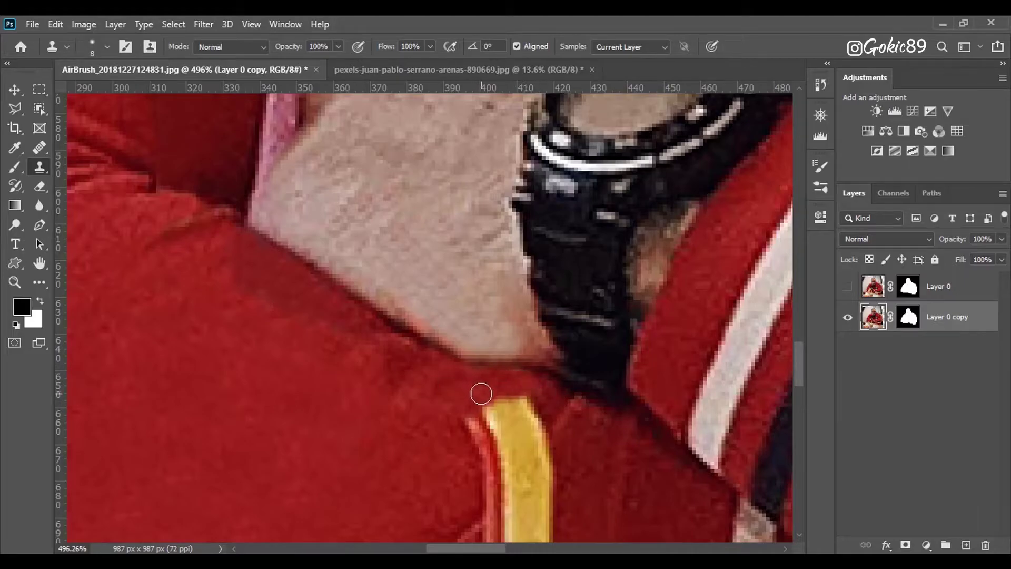
left_click_drag(407, 315, 454, 339)
- Clone red fabric and the sleeve fold line over the yellow straw down to the dark stripe
left_click(442, 399, "alt")
mouse_move(509, 395)
left_mouse_down()
mouse_move(482, 449)
mouse_move(482, 489)
mouse_move(497, 439)
mouse_move(526, 422)
left_mouse_up()
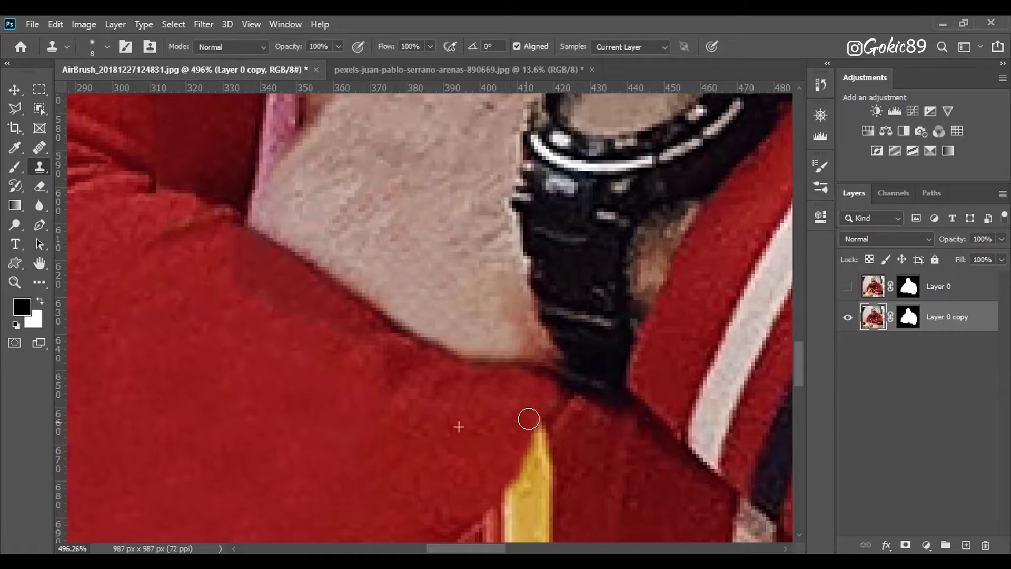
scroll(525, 422, "down", 3)
mouse_move(573, 295)
left_mouse_down()
mouse_move(542, 291)
mouse_move(558, 313)
mouse_move(521, 303)
left_mouse_up()
left_click(572, 357, "alt")
key("bracketright")
key("bracketright")
mouse_move(553, 347)
left_mouse_down()
mouse_move(535, 331)
mouse_move(551, 398)
mouse_move(536, 416)
mouse_move(484, 430)
mouse_move(487, 448)
mouse_move(491, 416)
mouse_move(513, 399)
mouse_move(488, 411)
mouse_move(531, 352)
mouse_move(547, 381)
mouse_move(522, 443)
mouse_move(522, 357)
left_mouse_up()
left_click(573, 418, "alt")
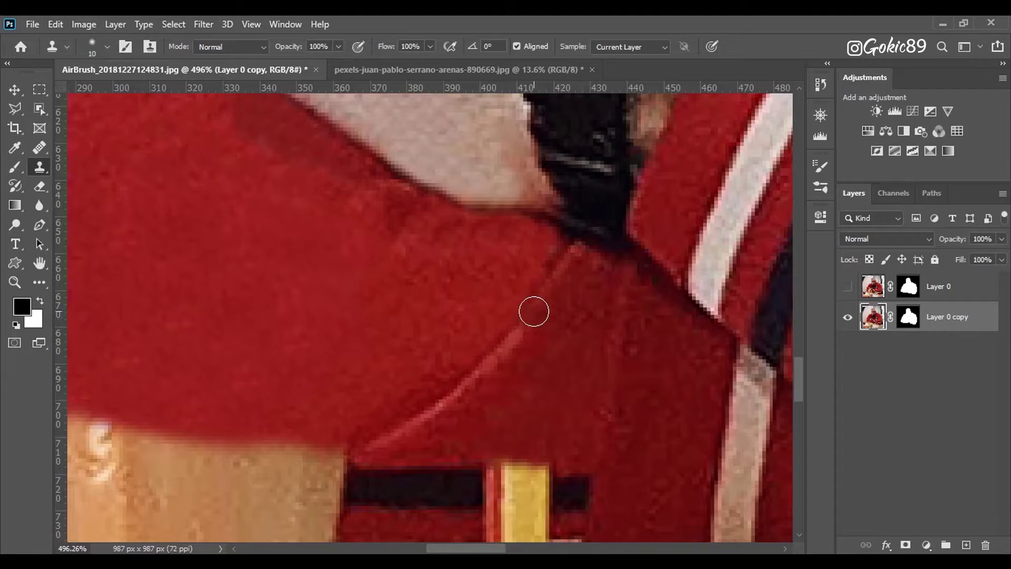
- Clone the dark sleeve stripe onto the upper left edge of the milkshake glass
scroll(526, 443, "down", 12)
scroll(416, 376, "up", 10)
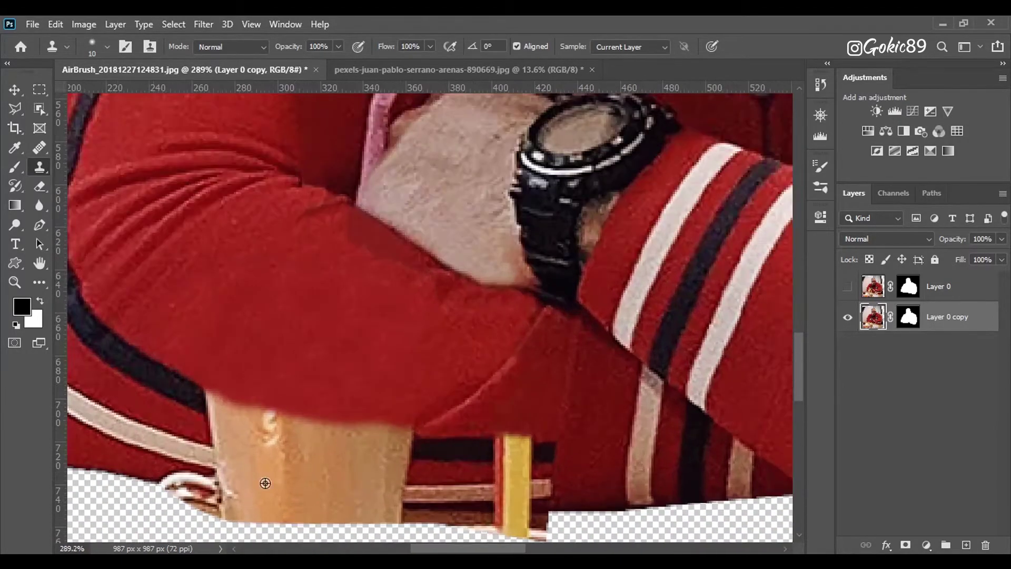
scroll(174, 457, "up", 4)
left_click_drag(173, 352, 199, 362)
left_click(205, 365, "alt")
mouse_move(243, 390)
left_mouse_down()
mouse_move(235, 379)
mouse_move(296, 408)
left_mouse_up()
key("ctrl+z")
key("j")
left_click(268, 302)
key("s")
scroll(178, 350, "down", 3)
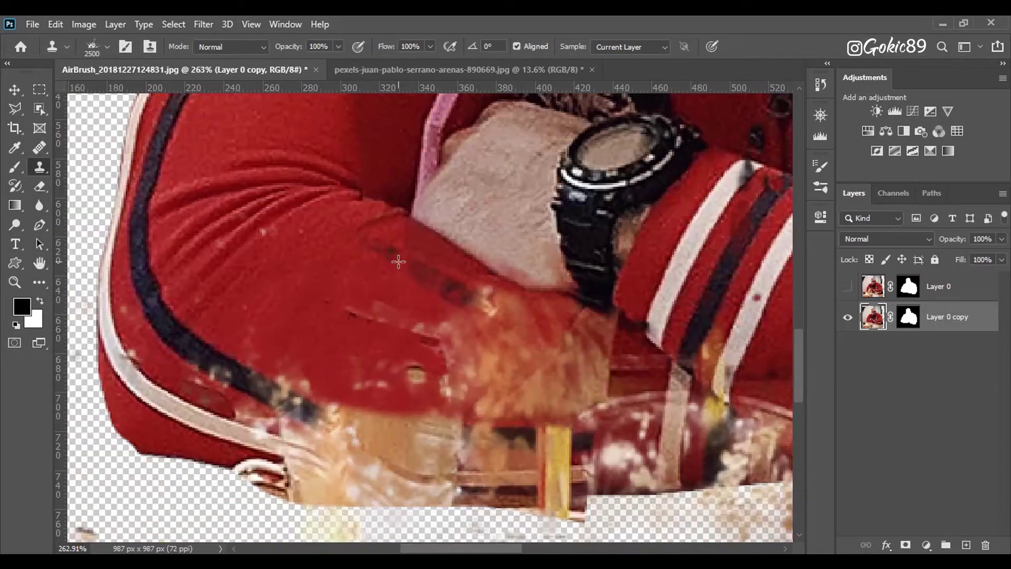
scroll(399, 262, "down", 2)
key("s")
scroll(279, 354, "up", 6)
- Return to the Clone Stamp and extend the dark sleeve stripe across the milkshake glass, with red fabric along its upper edge
right_click(39, 168)
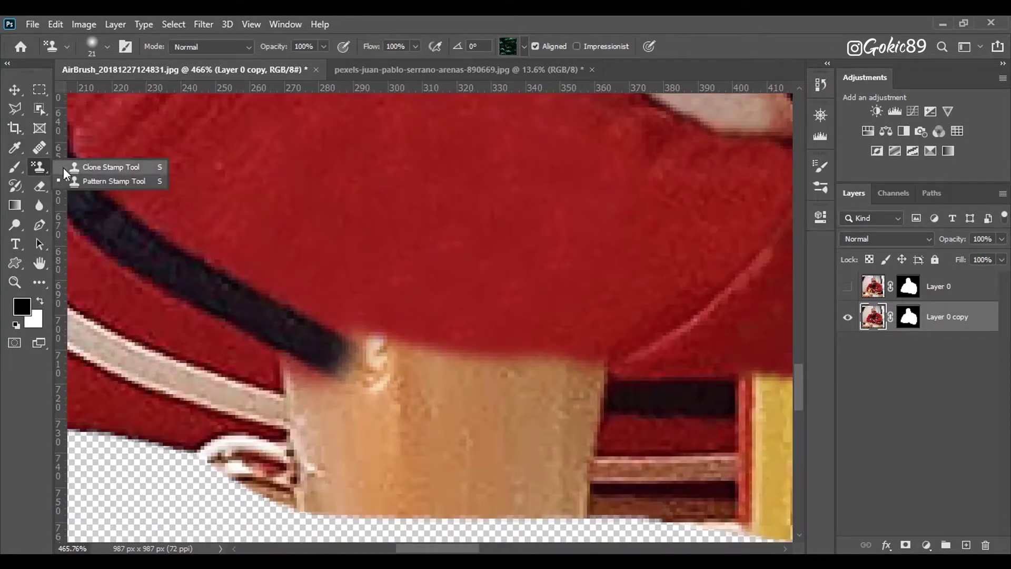
left_click(63, 167)
left_click(107, 47)
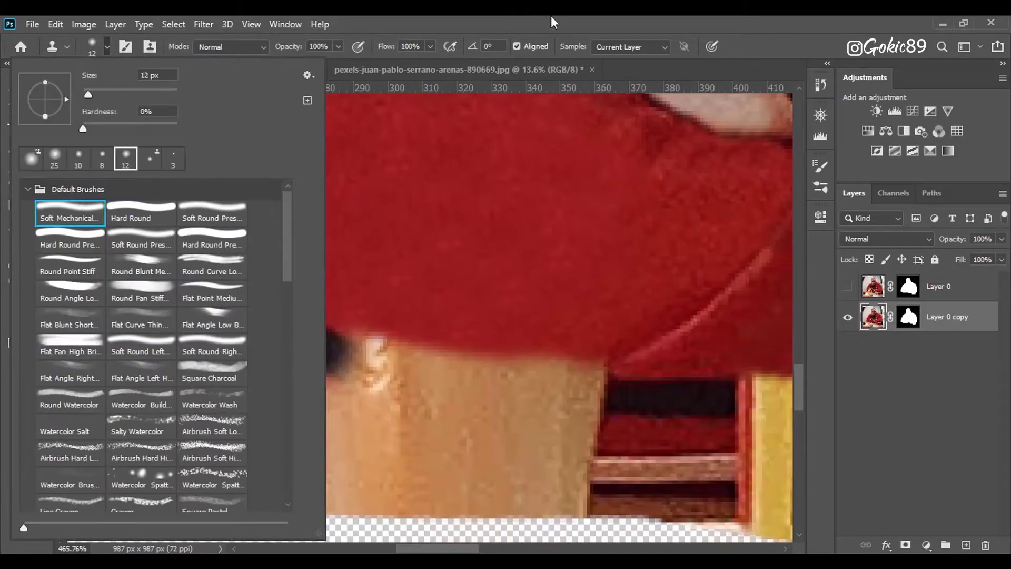
left_click(535, 22)
left_click(220, 297, "alt")
left_click(648, 393, "alt")
mouse_move(594, 393)
left_mouse_down()
mouse_move(494, 384)
mouse_move(519, 349)
left_mouse_up()
mouse_move(337, 350)
left_mouse_down()
mouse_move(388, 357)
mouse_move(372, 357)
mouse_move(437, 390)
mouse_move(422, 390)
left_mouse_up()
left_click_drag(542, 278, 502, 279)
left_click(565, 289, "alt")
left_click_drag(556, 342, 408, 341)
left_click_drag(594, 365, 421, 353)
- Clone red fabric over the glass below the dark stripe and over the white object beside the glass's lower edge
scroll(487, 350, "down", 1)
left_click(636, 400, "alt")
mouse_move(592, 405)
left_mouse_down()
mouse_move(544, 395)
mouse_move(603, 402)
mouse_move(521, 401)
left_mouse_up()
left_click(615, 400, "alt")
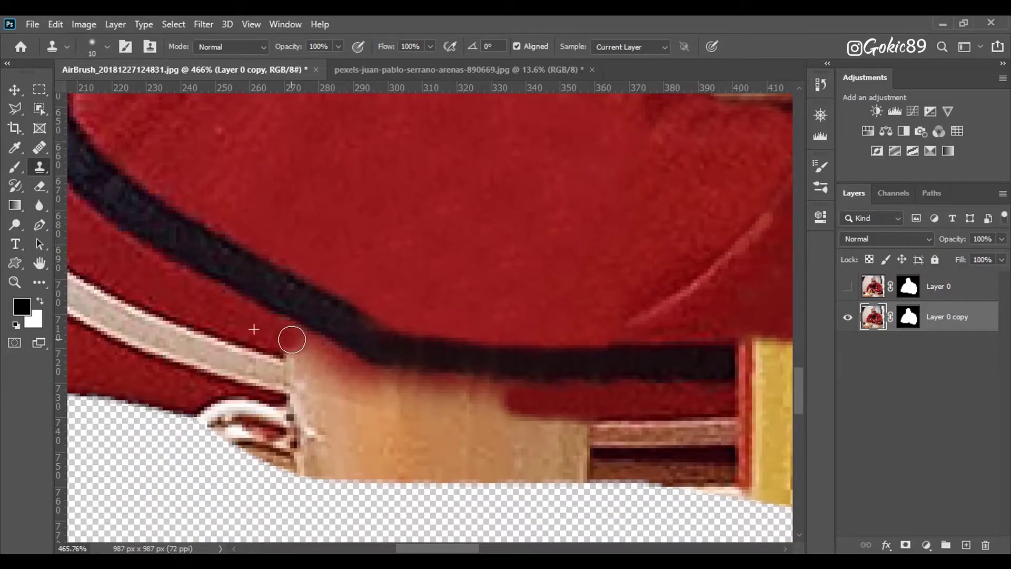
mouse_move(294, 343)
left_mouse_down()
mouse_move(344, 368)
mouse_move(437, 392)
left_mouse_up()
mouse_move(503, 399)
left_mouse_down()
mouse_move(550, 396)
mouse_move(437, 389)
mouse_move(465, 393)
mouse_move(421, 392)
mouse_move(493, 399)
mouse_move(293, 406)
left_mouse_up()
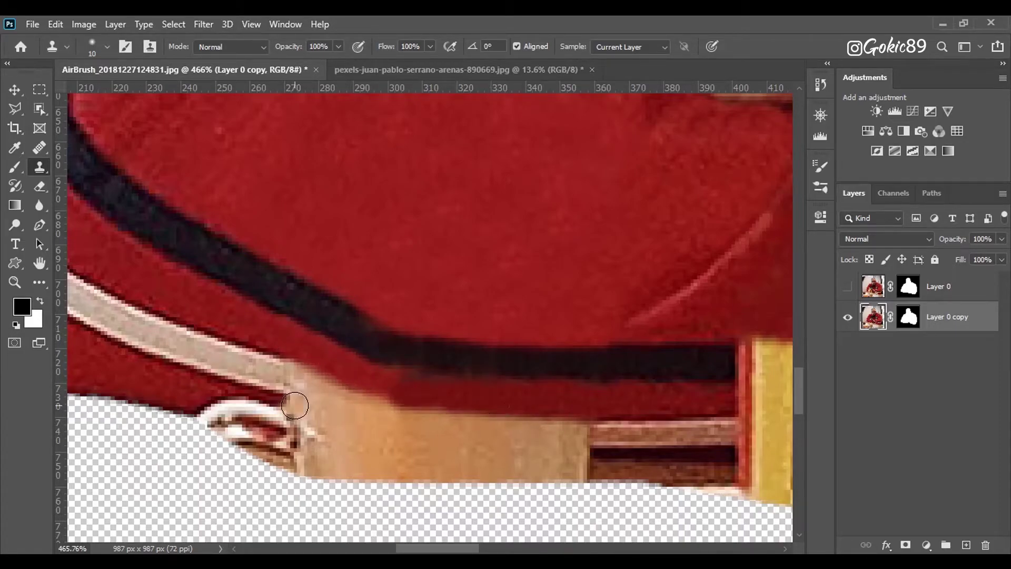
scroll(294, 406, "down", 2)
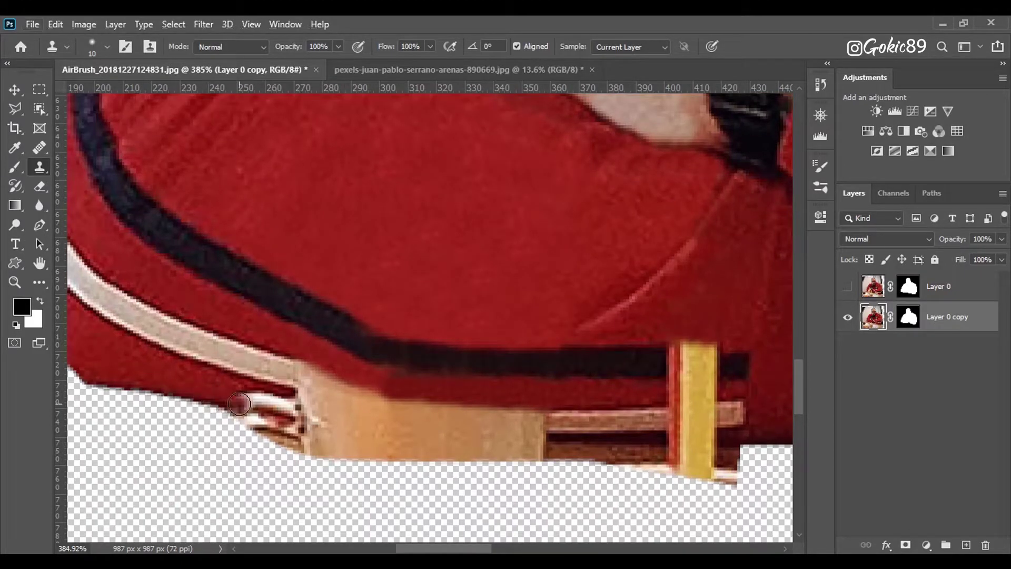
left_click_drag(241, 394, 348, 423)
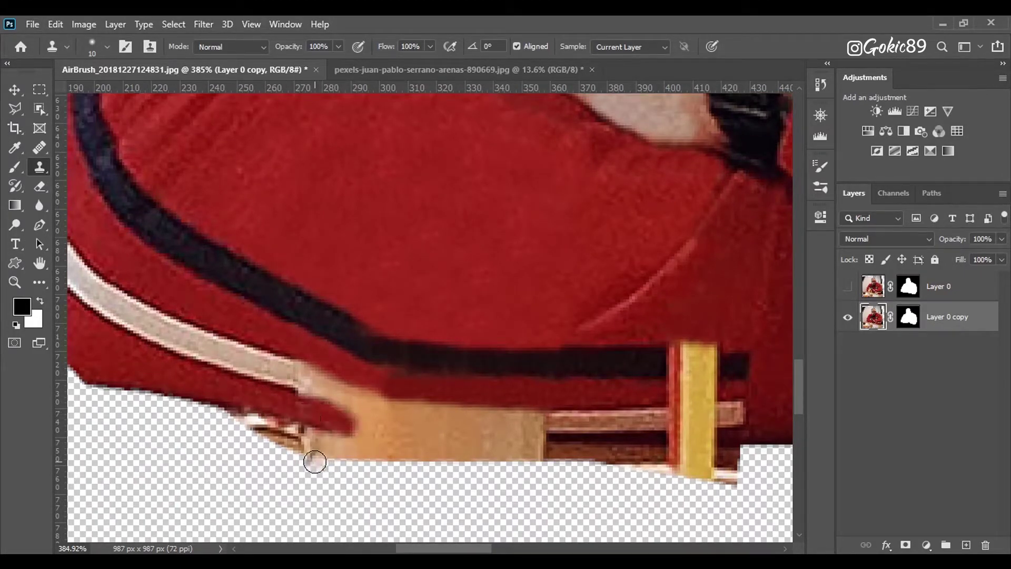
- Outline the glass bottom and table remnants below the crossed forearm with a polygonal lasso selection
left_click(16, 109)
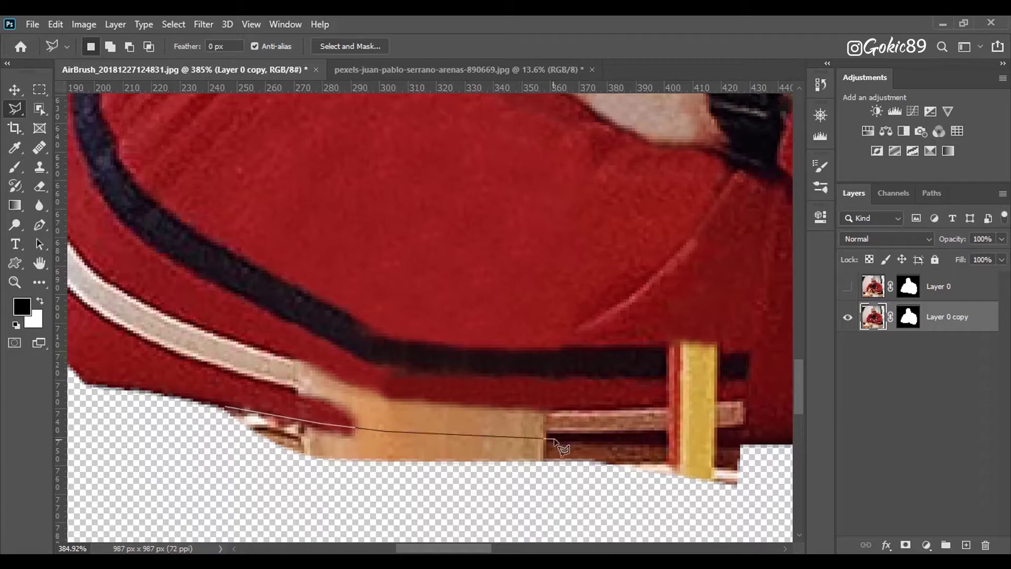
left_click(750, 447)
left_click(761, 481)
left_click(653, 516)
left_click(297, 503)
left_click(200, 433)
left_click(226, 407)
- Paint black on the Layer 0 copy mask inside the selection with an enlarged brush, and deselect
left_click(15, 167)
left_click(908, 317)
key("bracketright")
key("bracketright")
key("bracketright")
key("bracketright")
key("bracketright")
key("bracketright")
key("bracketright")
key("bracketright")
key("bracketright")
key("bracketright")
mouse_move(636, 460)
left_mouse_down()
mouse_move(213, 426)
mouse_move(729, 469)
left_mouse_up()
left_click(40, 90)
left_click(361, 175)
- Outline the uneven lower edge of the front sleeve near the elbow with a polygonal lasso selection
double_click(39, 262)
scroll(439, 445, "down", 2)
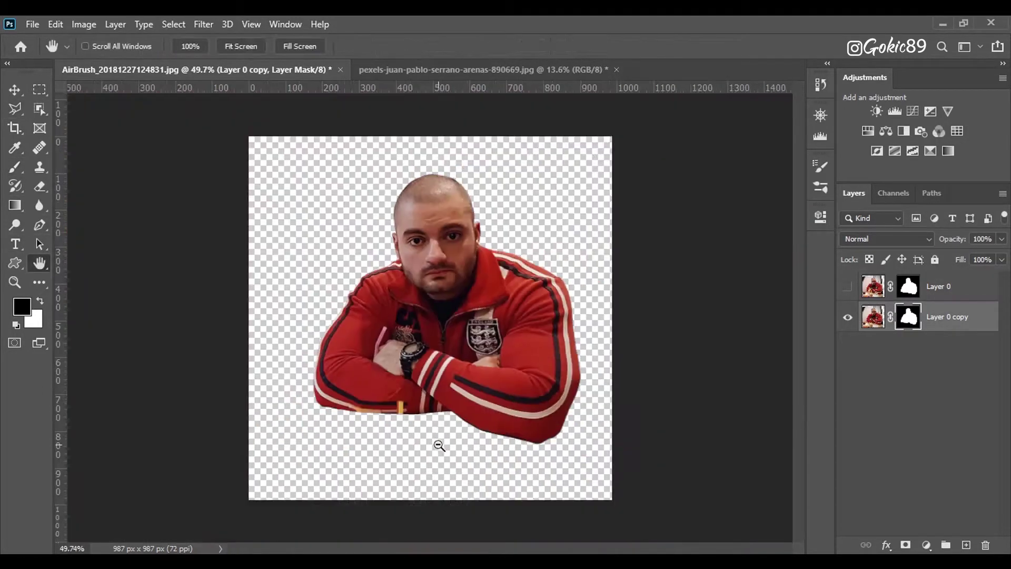
scroll(439, 446, "up", 6)
key("l")
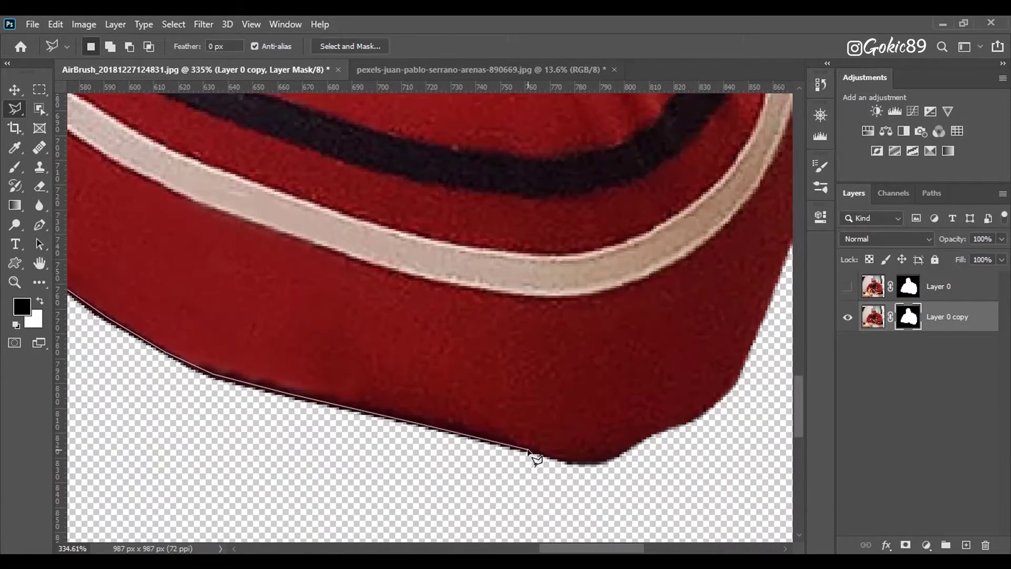
left_click(616, 464)
left_click(654, 499)
left_click(389, 498)
double_click(278, 370)
- Paint out the selected strip below the front sleeve on the layer mask, and deselect
scroll(558, 502, "down", 3)
key("b")
left_click_drag(493, 413, 523, 411)
left_click_drag(458, 437, 758, 516)
left_click(39, 89)
left_click(389, 457)
- Target the Layer 0 copy image again and clone the light stripe and dark lower hem over the glass's right part
scroll(390, 457, "down", 3)
scroll(293, 380, "up", 7)
left_click(14, 167)
left_click(873, 317)
mouse_move(443, 383)
left_mouse_down()
mouse_move(389, 374)
mouse_move(371, 390)
mouse_move(327, 379)
left_mouse_up()
left_click(370, 396, "alt")
key("d")
left_click(40, 167)
left_click(265, 376, "alt")
key("ctrl+z")
left_click(414, 398, "alt")
mouse_move(526, 439)
left_mouse_down()
mouse_move(500, 431)
mouse_move(488, 448)
mouse_move(390, 446)
left_mouse_up()
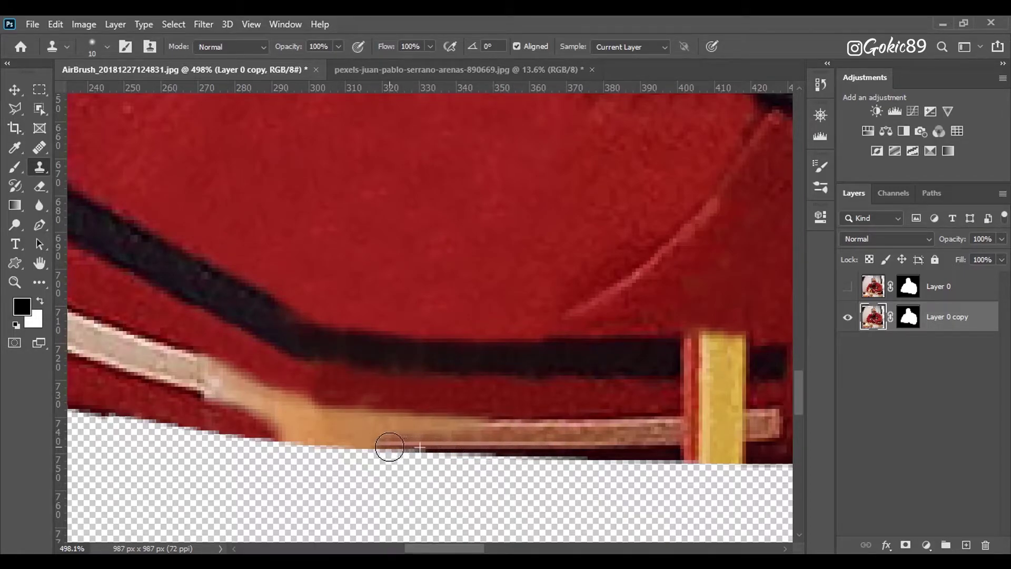
key("ctrl+z")
key("ctrl+z")
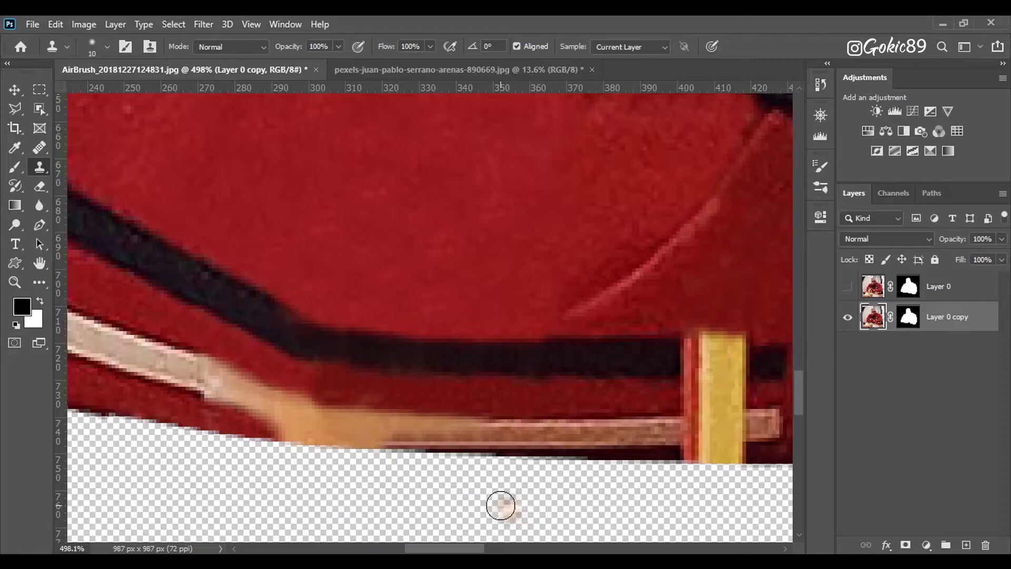
- Clone the light sleeve stripe and the red fabric below it over the rest of the glass, joining both stripe ends
left_click_drag(281, 438, 367, 450)
left_click_drag(150, 359, 334, 412)
left_click_drag(490, 431, 267, 398)
left_click(267, 398, "alt")
left_click(314, 420)
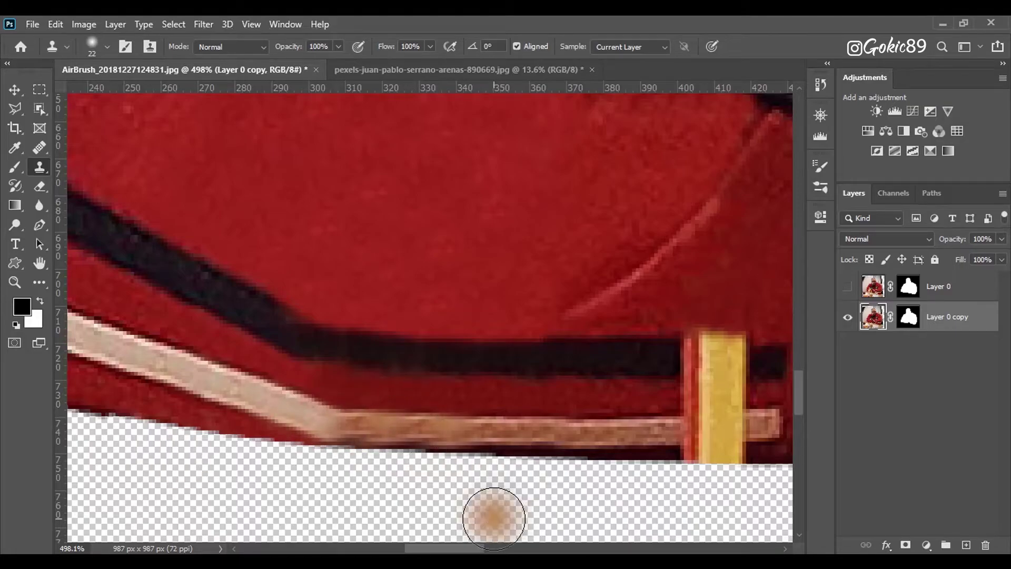
scroll(344, 448, "up", 2)
mouse_move(371, 422)
left_mouse_down()
mouse_move(324, 416)
mouse_move(337, 410)
left_mouse_up()
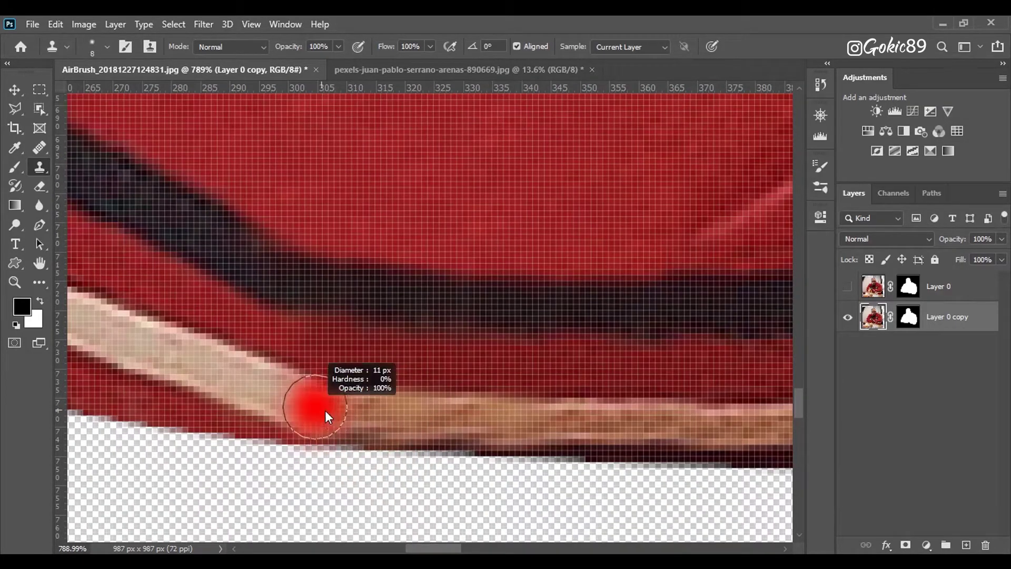
key("ctrl+0")
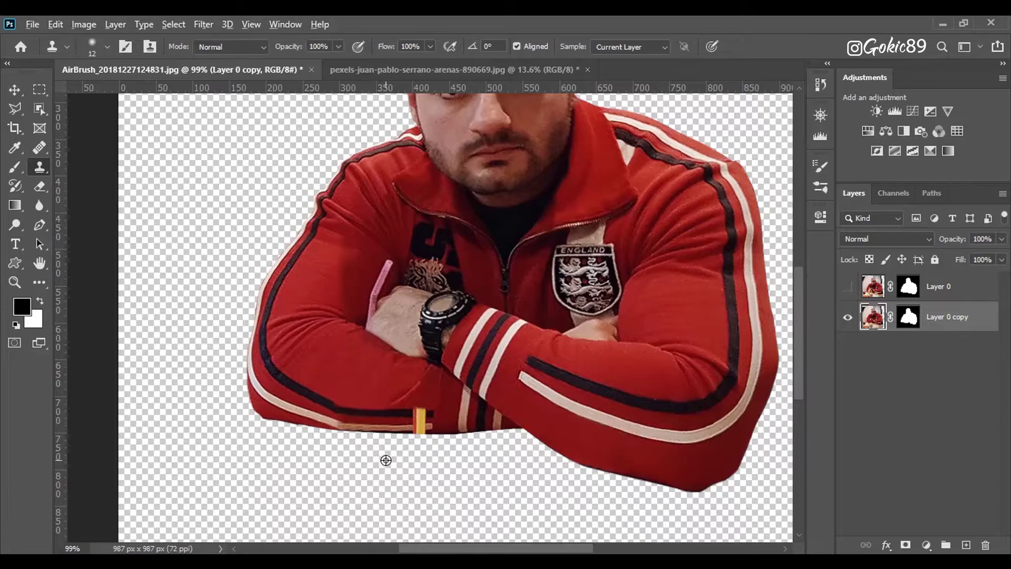
- Clone plain red fabric over the uneven patches on the forearm sleeve below the hand, using a 31 px brush
scroll(374, 447, "up", 14)
scroll(355, 441, "down", 4)
left_click(432, 403, "alt")
key("bracketright")
key("bracketright")
key("bracketright")
key("bracketright")
mouse_move(337, 401)
left_mouse_down()
mouse_move(359, 390)
mouse_move(364, 407)
mouse_move(347, 336)
left_mouse_up()
left_click(390, 382)
left_click(427, 384, "alt")
left_click(453, 406, "alt")
mouse_move(332, 452)
left_mouse_down()
mouse_move(270, 418)
mouse_move(305, 396)
left_mouse_up()
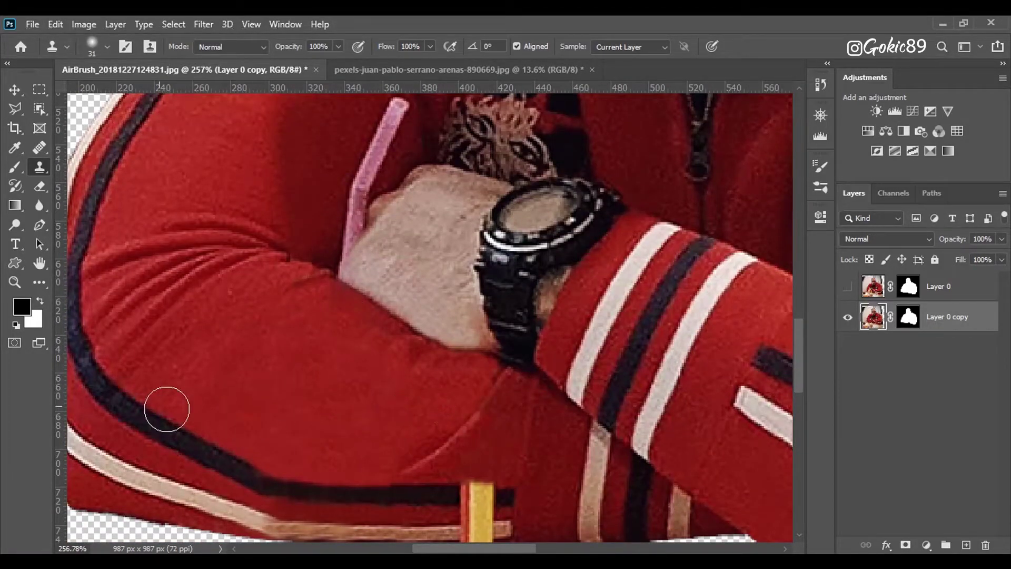
- Clone dark red jacket fabric over the upper part of the purple straw with a smaller brush
key("bracketleft")
key("bracketleft")
key("bracketleft")
key("bracketleft")
scroll(140, 406, "down", 12)
scroll(332, 323, "up", 18)
left_click(337, 284, "alt")
mouse_move(390, 274)
left_mouse_down()
mouse_move(360, 318)
mouse_move(351, 293)
mouse_move(407, 282)
mouse_move(350, 362)
mouse_move(337, 402)
mouse_move(348, 341)
mouse_move(339, 267)
mouse_move(335, 339)
mouse_move(298, 403)
left_mouse_up()
left_click(351, 293, "alt")
left_click(346, 243, "alt")
- Clone dark red fabric over the purple straw's lower part along the hand's edge with a 7 px brush
scroll(309, 346, "up", 3)
scroll(311, 348, "down", 2)
key("bracketleft")
left_click(331, 289, "alt")
left_click(308, 318, "alt")
left_click_drag(331, 364, 295, 414)
left_click(301, 364, "alt")
mouse_move(293, 414)
left_mouse_down()
mouse_move(272, 404)
mouse_move(275, 427)
mouse_move(264, 395)
left_mouse_up()
scroll(304, 458, "up", 4)
scroll(269, 392, "down", 5)
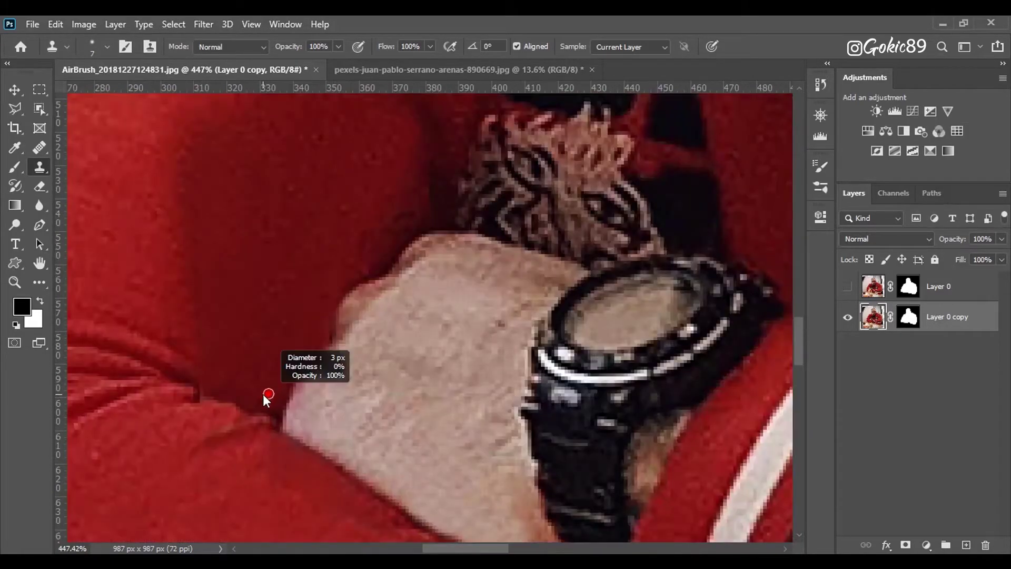
scroll(271, 412, "down", 5)
scroll(357, 406, "up", 2)
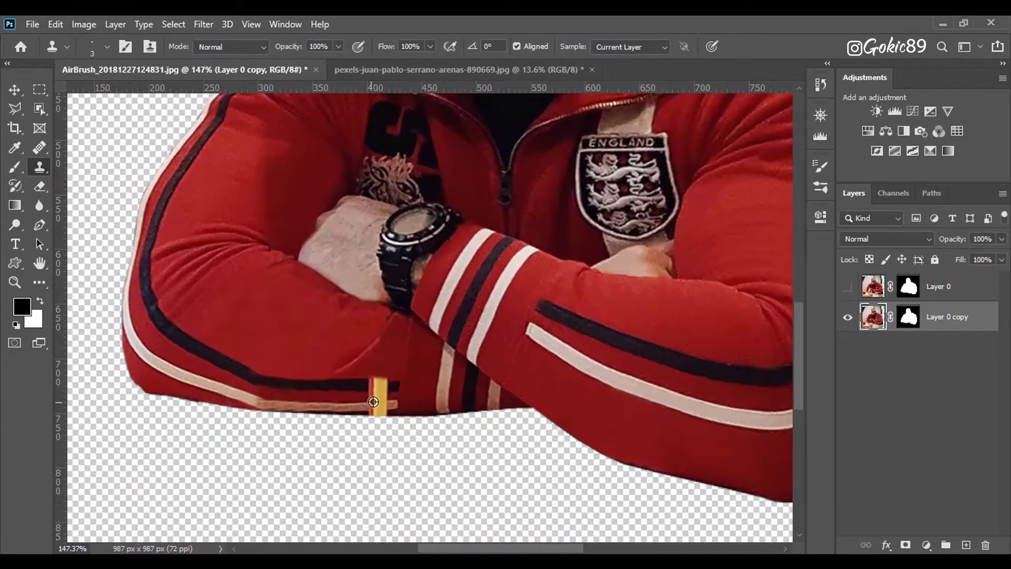
- Try to clone the dark sleeve stripe across the yellow straw with a 28 px brush
scroll(375, 402, "up", 11)
scroll(381, 403, "down", 1)
left_click(324, 356, "alt")
left_click(324, 359, "alt")
left_click_drag(343, 356, 412, 357)
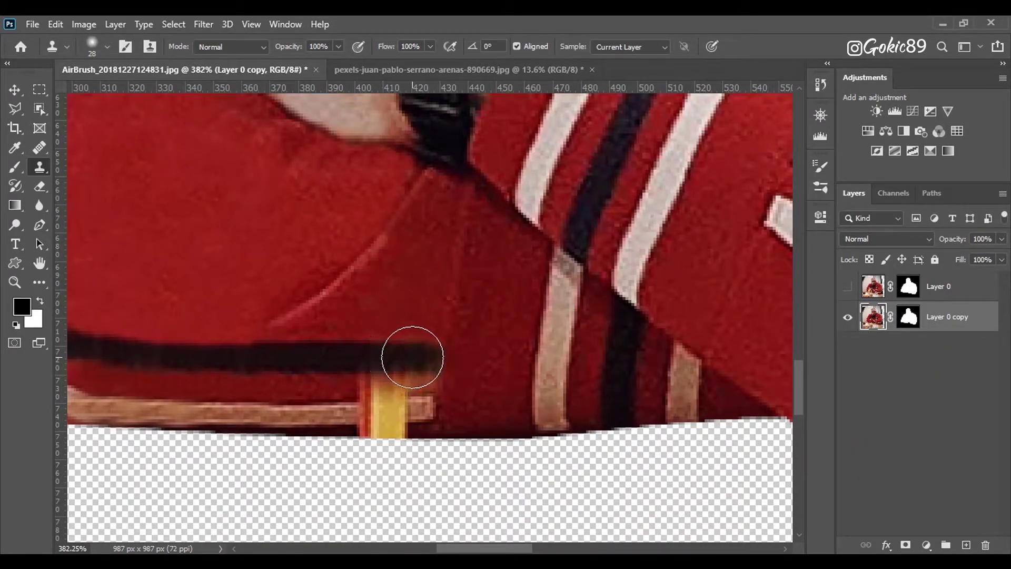
key("ctrl+z")
- Try to clone red fabric and the dark stripe over the straw area with a smaller brush
scroll(427, 366, "up", 5)
scroll(380, 298, "down", 4)
left_click(379, 293, "alt")
mouse_move(383, 314)
left_mouse_down()
mouse_move(214, 305)
mouse_move(285, 317)
mouse_move(246, 316)
left_mouse_up()
left_click(412, 340, "alt")
mouse_move(394, 340)
left_mouse_down()
mouse_move(365, 329)
mouse_move(415, 340)
mouse_move(349, 341)
mouse_move(448, 353)
mouse_move(359, 352)
mouse_move(339, 328)
mouse_move(415, 335)
mouse_move(343, 353)
mouse_move(386, 346)
mouse_move(215, 343)
left_mouse_up()
key("ctrl+z")
key("ctrl+z")
- Clone the dark stripe and the red fabric just below it over the yellow straw's upper part with a 9 px brush
key("bracketright")
key("bracketright")
left_click(417, 340, "alt")
left_click(252, 342, "alt")
mouse_move(337, 371)
left_mouse_down()
mouse_move(387, 367)
mouse_move(313, 367)
mouse_move(343, 368)
left_mouse_up()
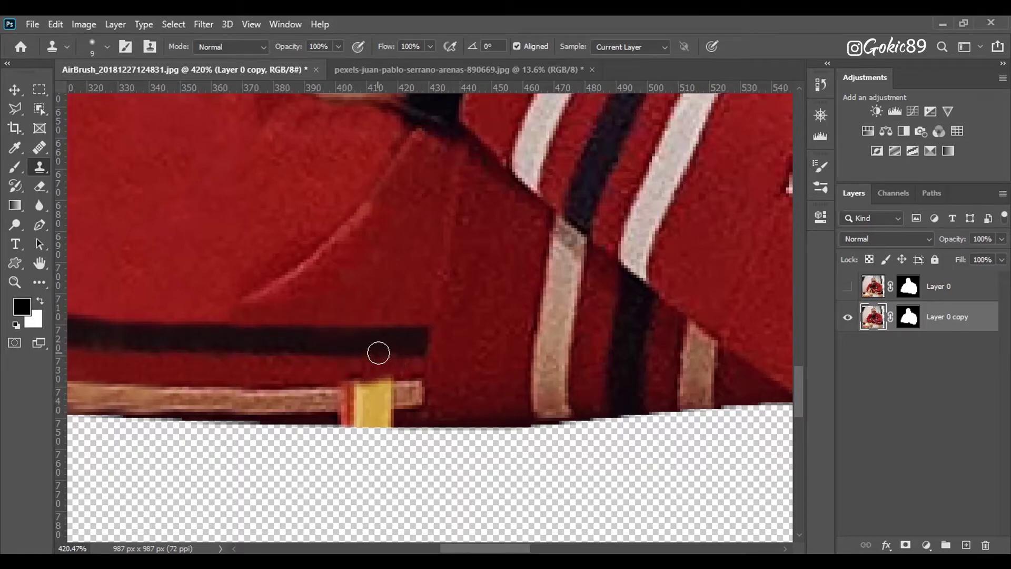
- Clone the light sleeve stripe and the red fabric around it over the rest of the yellow straw with a 6 px brush
scroll(367, 415, "up", 3)
scroll(389, 416, "down", 3)
mouse_move(310, 399)
left_mouse_down()
mouse_move(349, 390)
mouse_move(416, 403)
mouse_move(443, 429)
mouse_move(374, 422)
mouse_move(400, 420)
left_mouse_up()
left_click(318, 398, "alt")
left_click(425, 422, "alt")
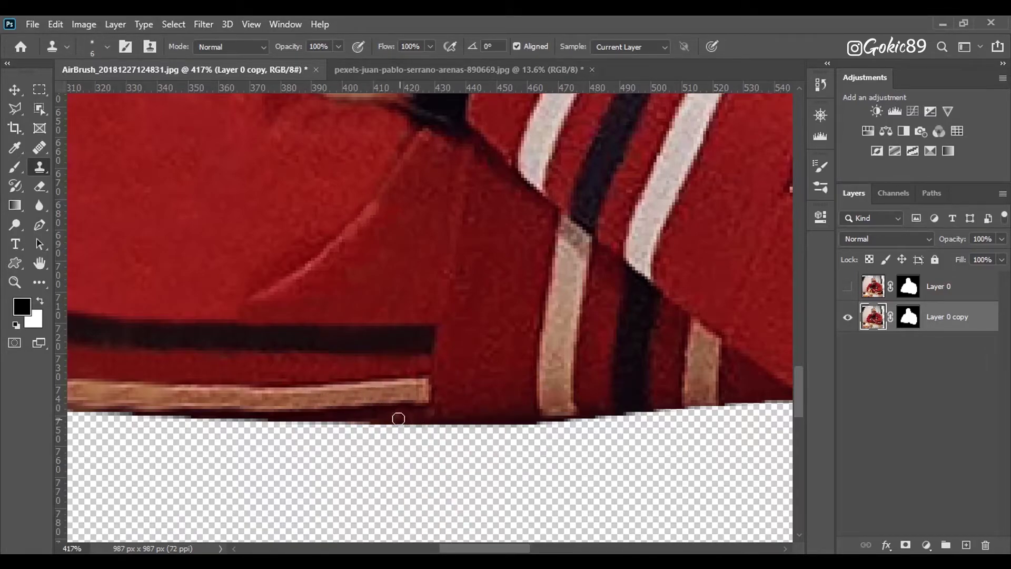
- Compare the retouched cut-out with the original by repeatedly showing and hiding Layer 0, leaving the original hidden
scroll(392, 419, "down", 8)
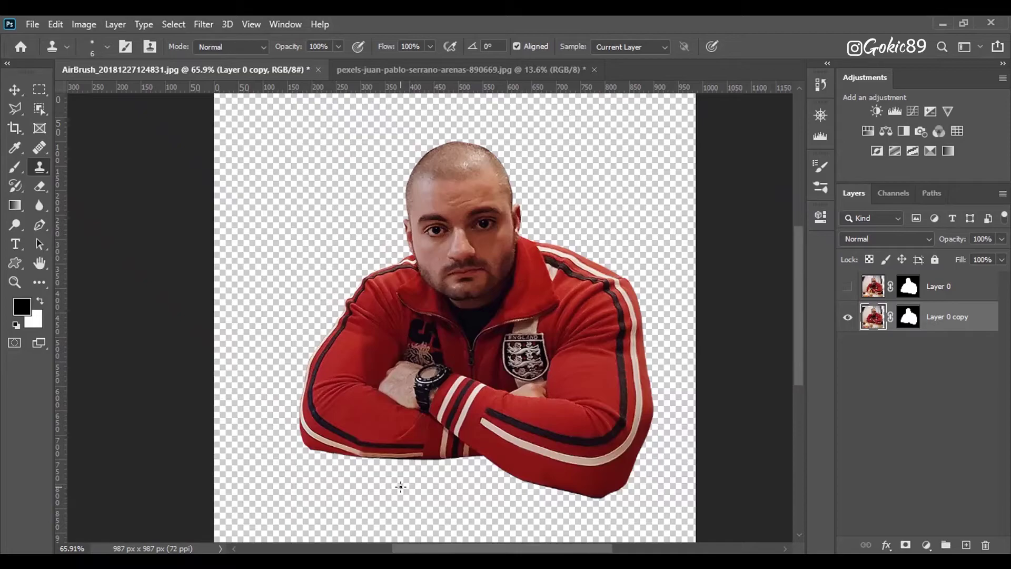
scroll(400, 487, "down", 2)
scroll(536, 378, "down", 1)
scroll(553, 337, "up", 4)
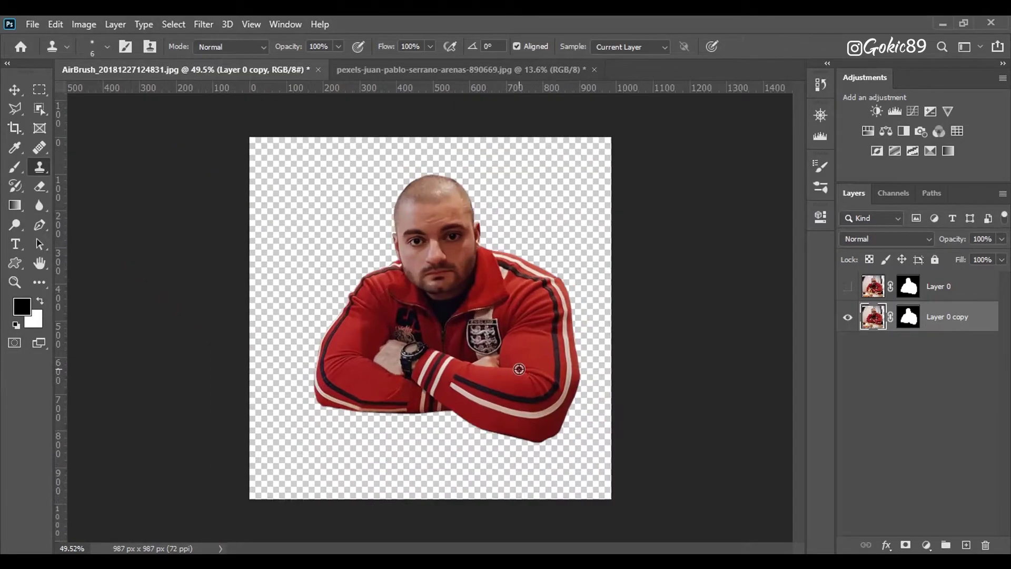
scroll(559, 358, "down", 1)
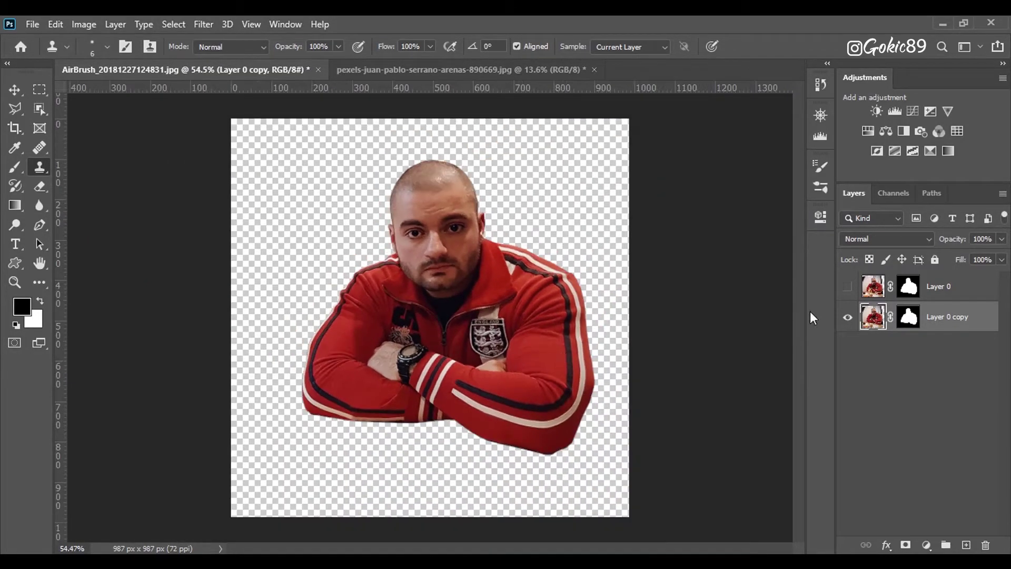
left_click(848, 287)
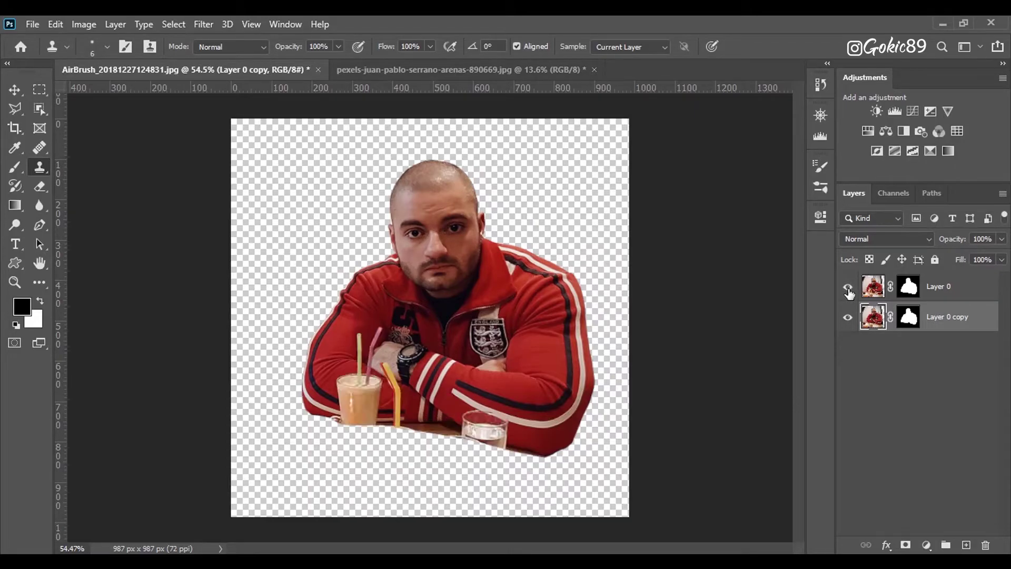
left_click(848, 287)
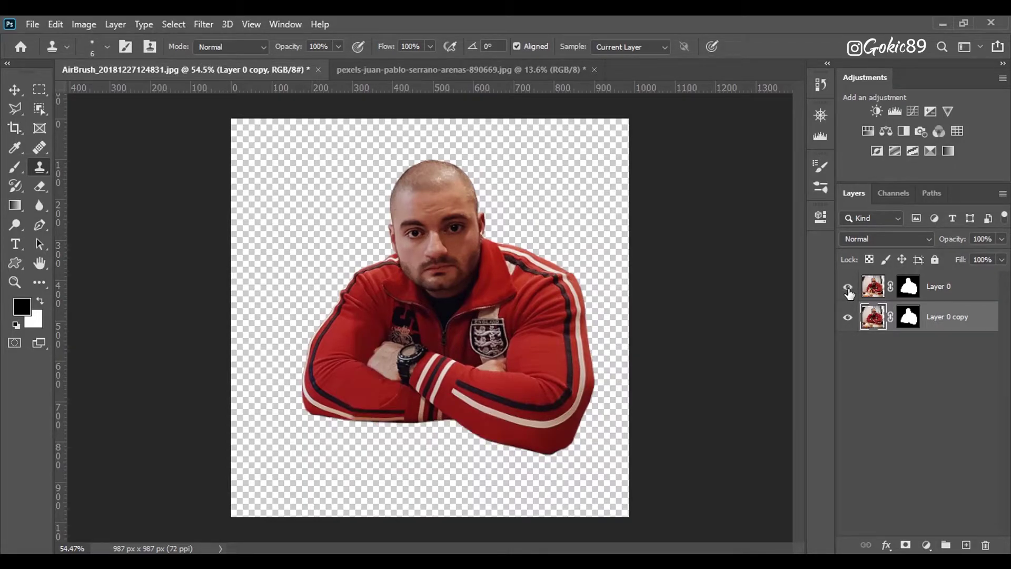
left_click(848, 287)
left_click(848, 289)
left_click(848, 289)
left_click(848, 288)
left_click(848, 288)
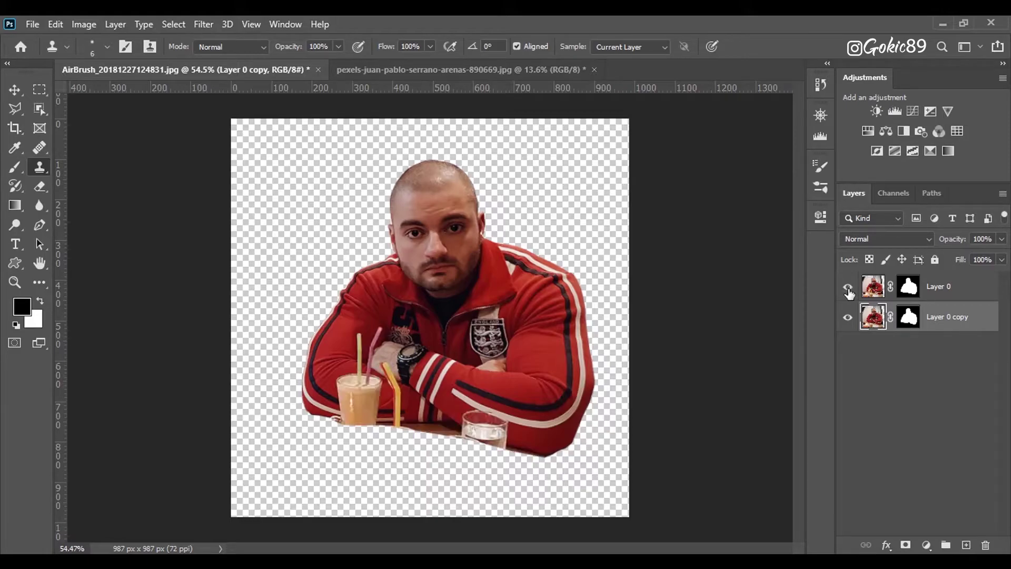
left_click(848, 288)
left_click(848, 289)
left_click(848, 289)
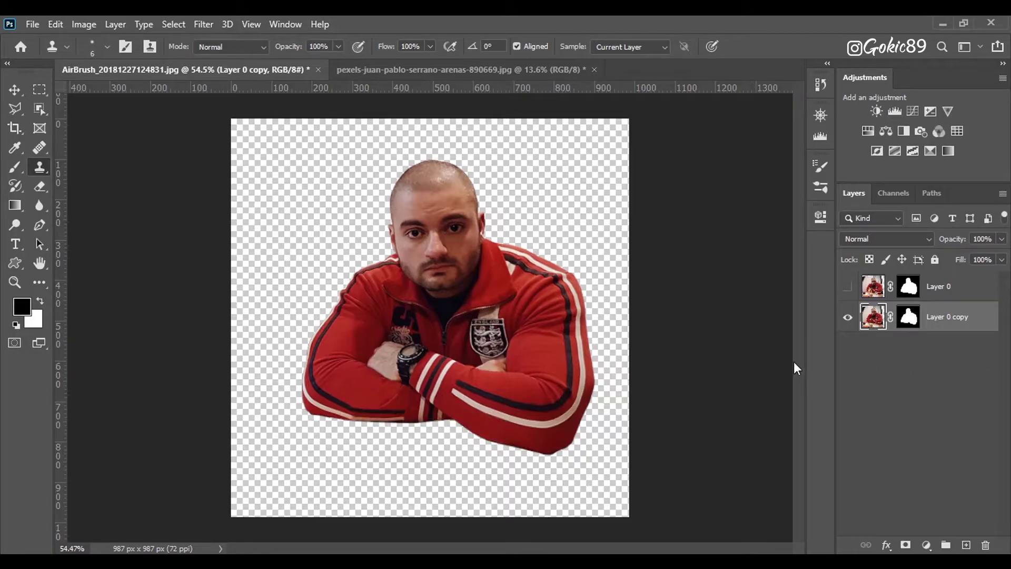
- Create a new 1080 x 1080 pixel document at 72 pixels/inch in RGB Color with a white background
left_click(15, 91)
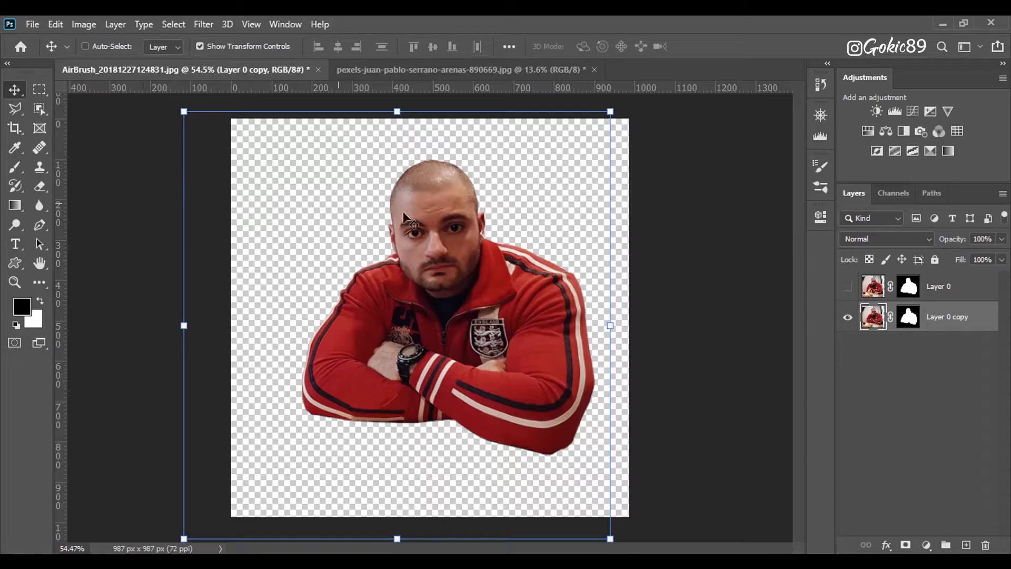
left_click(379, 67)
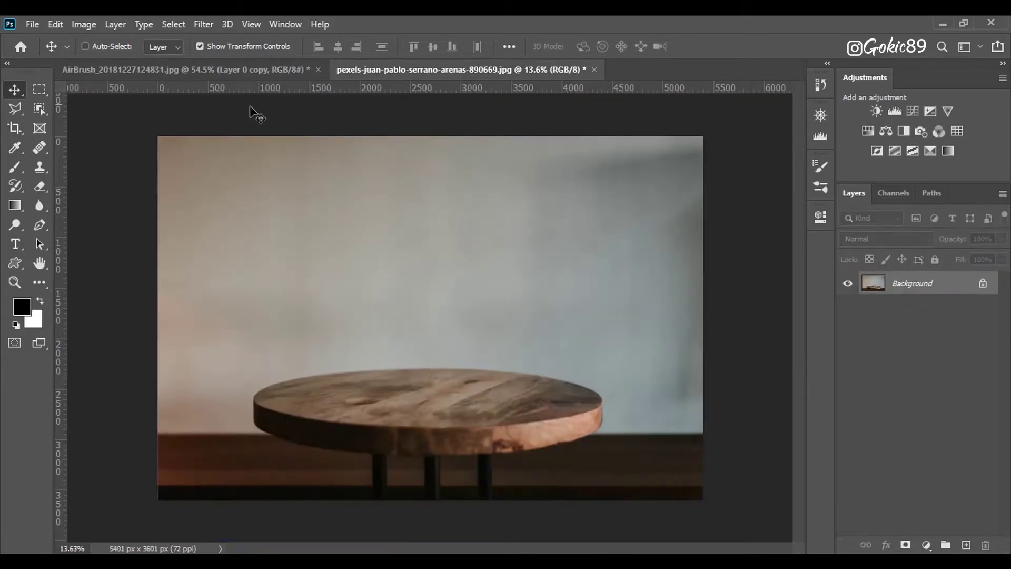
left_click(37, 25)
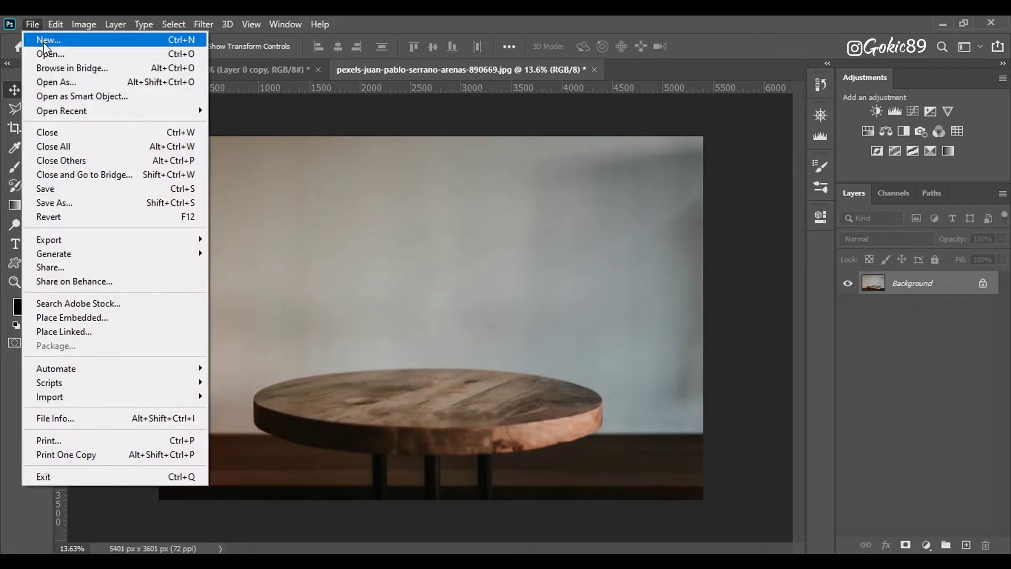
left_click(43, 40)
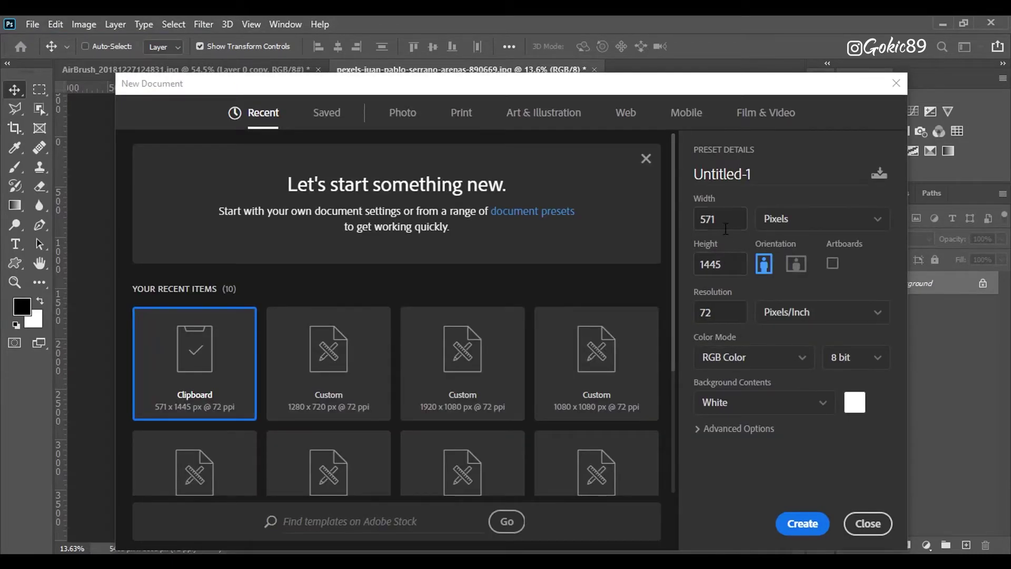
double_click(725, 228)
double_click(719, 270)
type("1080")
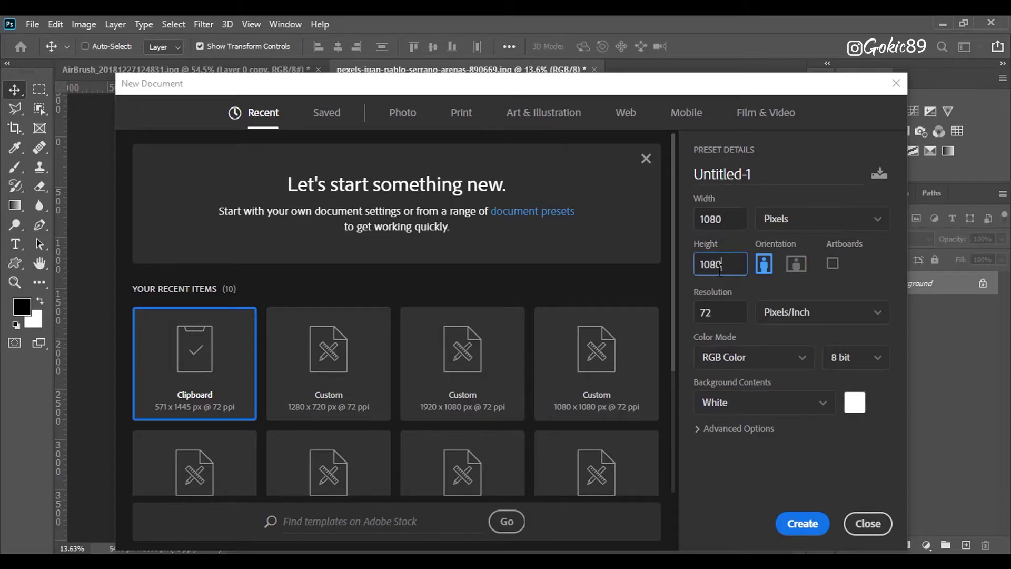
key("Return")
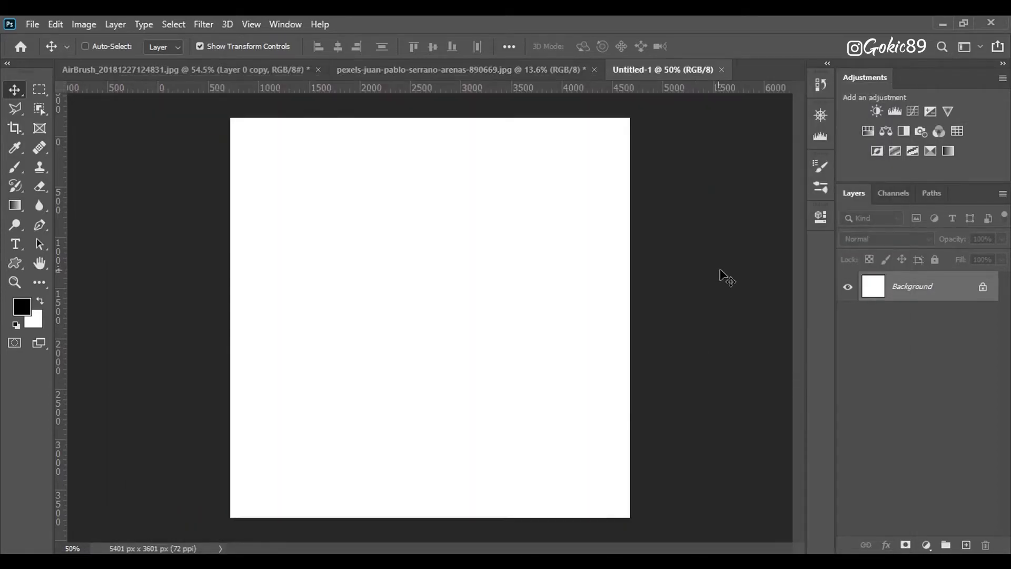
- Unlock the table photo's background layer, copy it into the 1080 px document and convert it to a smart object
left_click(369, 69)
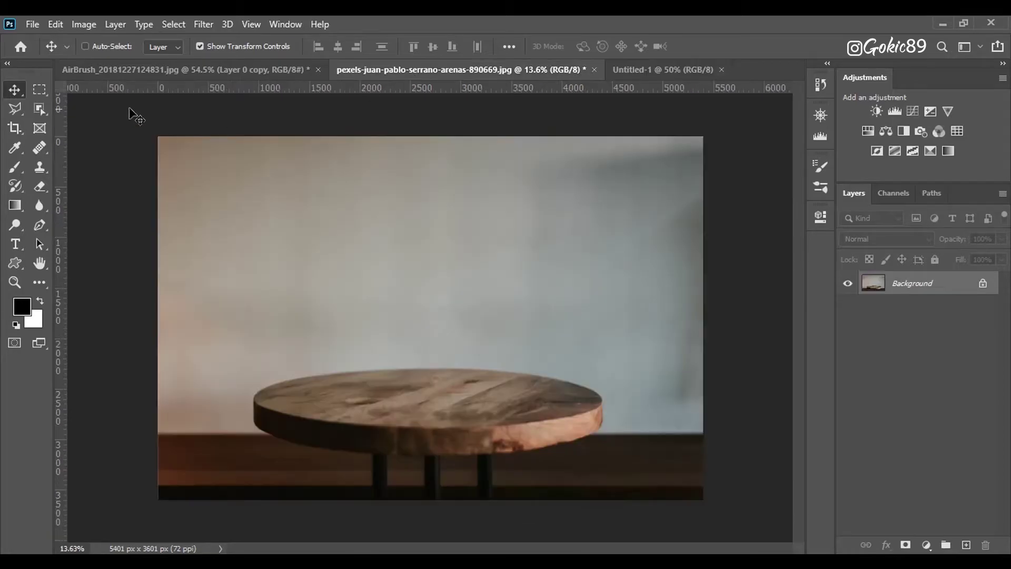
left_click(983, 286)
left_click_drag(476, 341, 457, 317)
scroll(465, 326, "down", 3)
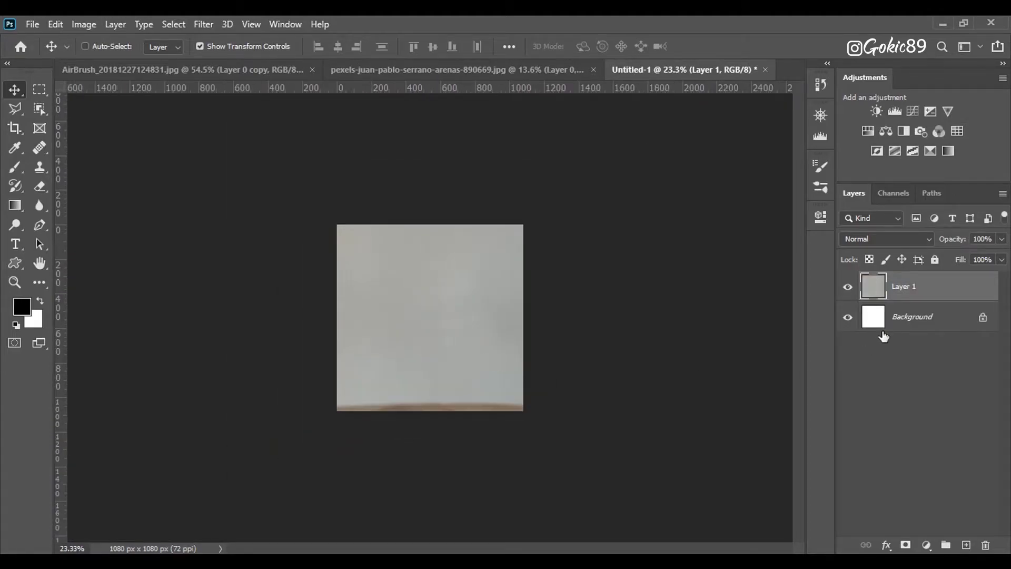
right_click(910, 298)
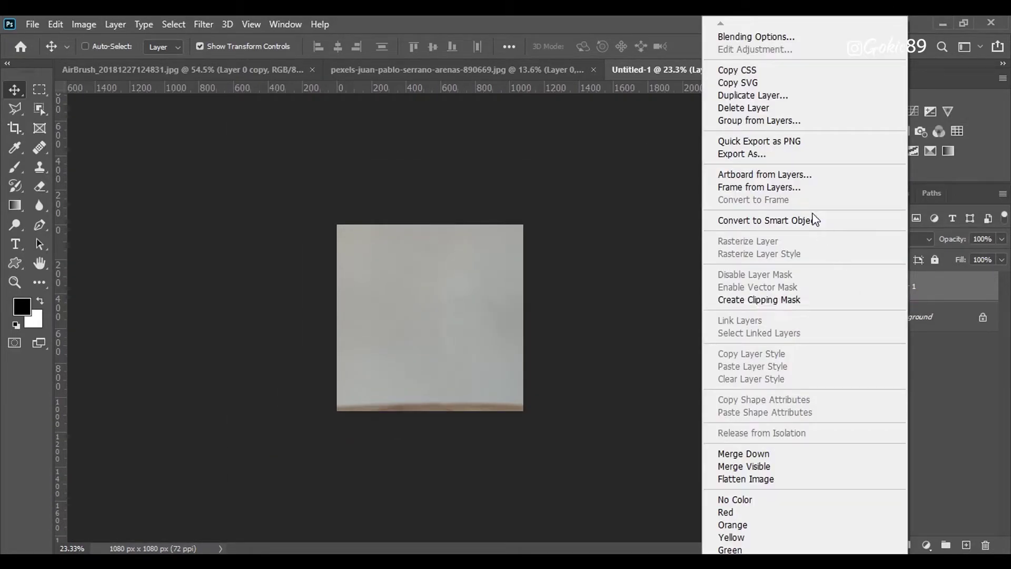
left_click(810, 220)
- Scale the table photo to about 32% and place it so the round tabletop spans the lower edge of the canvas
scroll(548, 364, "down", 2)
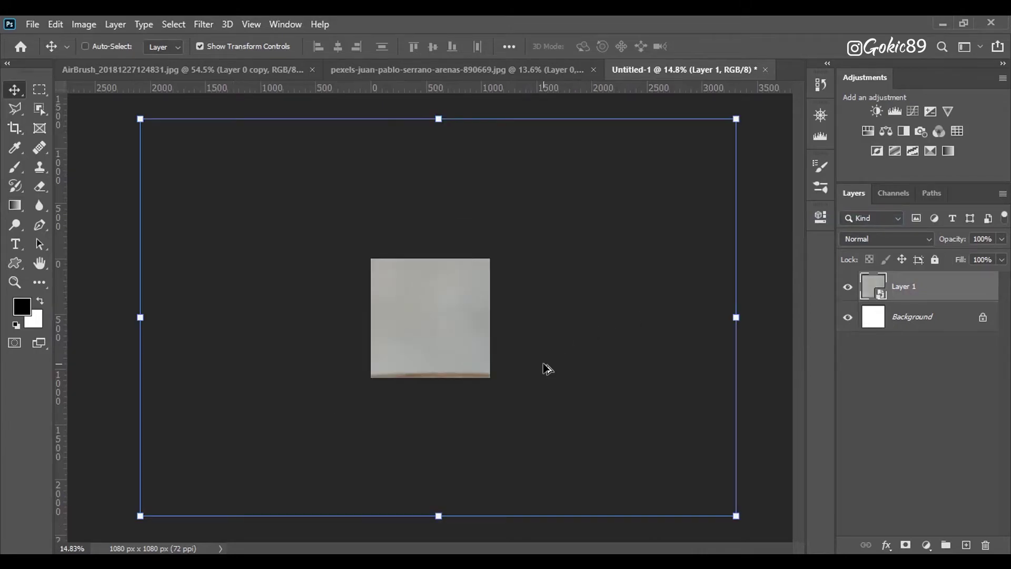
left_click_drag(683, 317, 525, 316)
left_click_drag(407, 343, 481, 328)
scroll(477, 380, "up", 2)
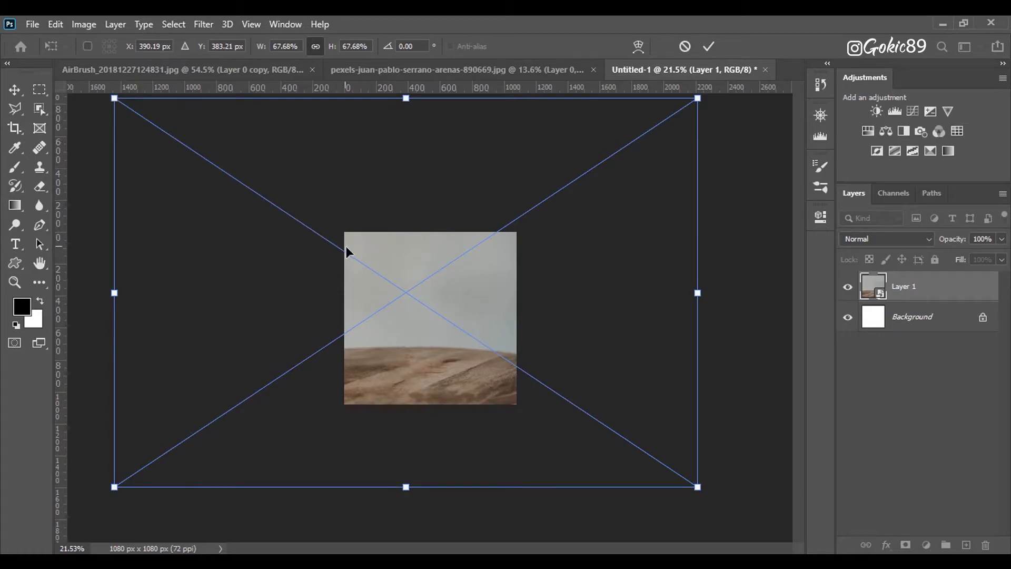
left_click_drag(110, 290, 323, 294)
left_click_drag(554, 372, 487, 397)
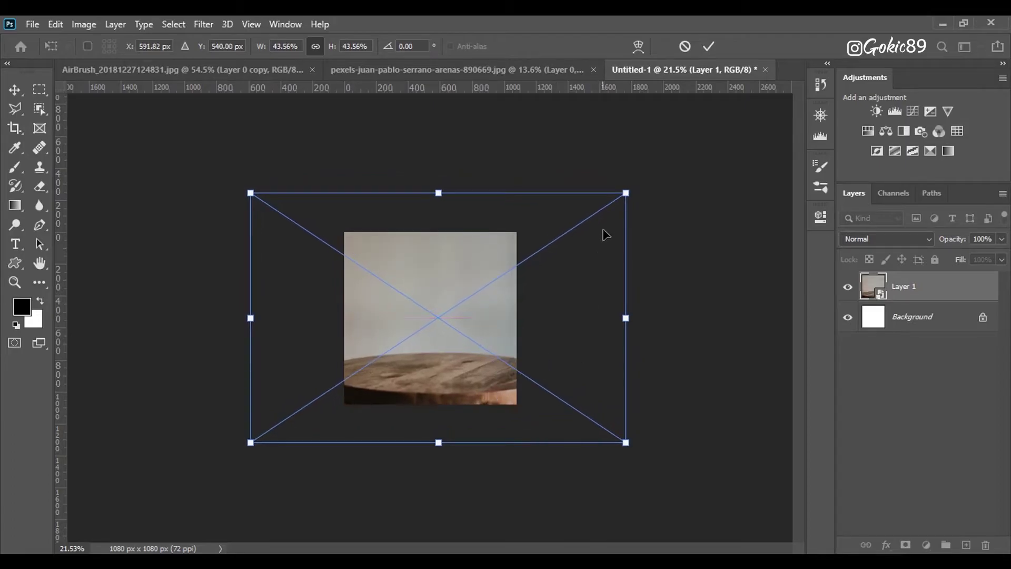
left_click_drag(624, 189, 515, 265)
left_click_drag(447, 381, 495, 371)
scroll(494, 392, "up", 9)
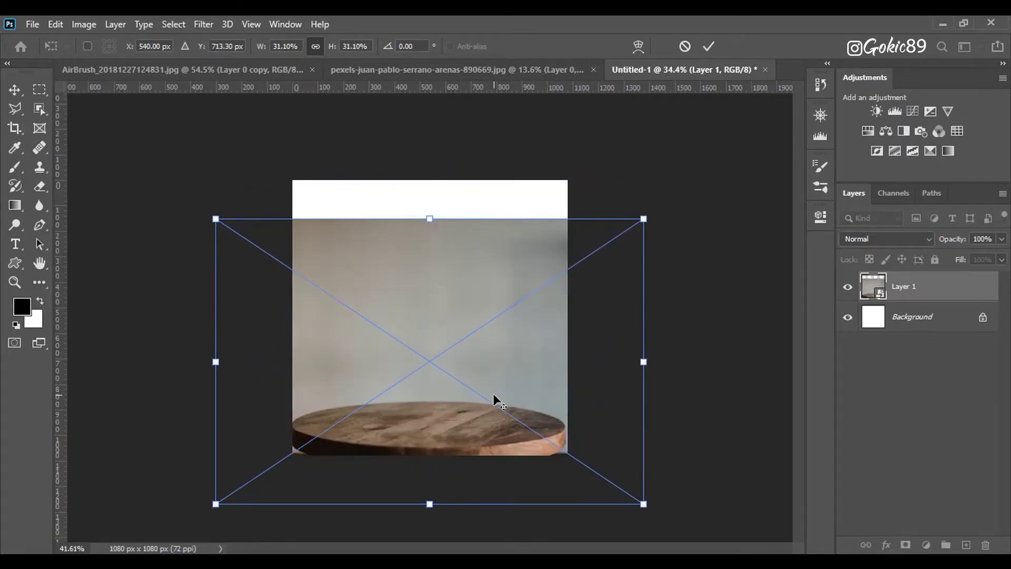
left_click_drag(742, 171, 760, 161)
left_click_drag(571, 316, 565, 319)
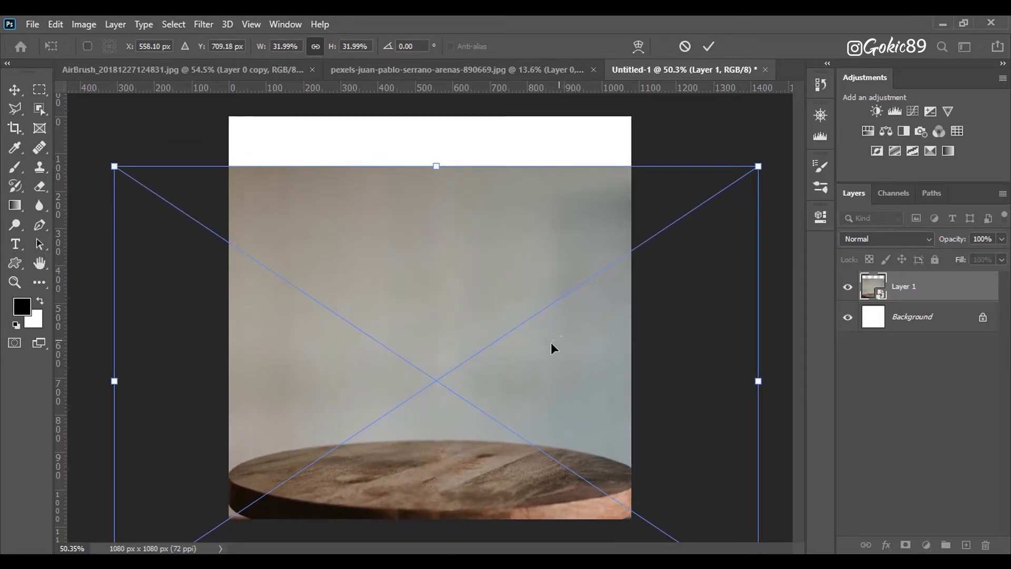
key("ctrl+minus")
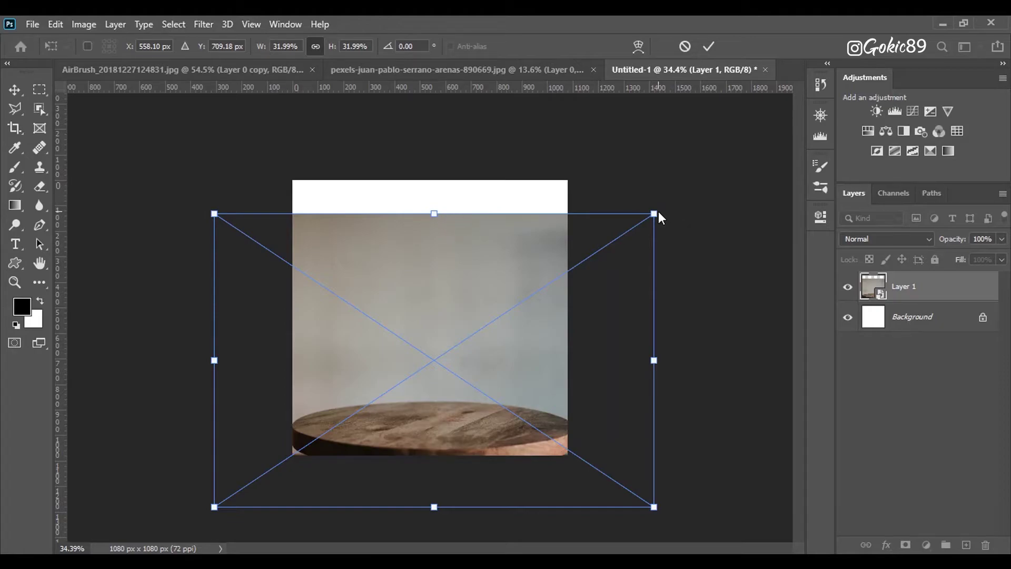
left_click(709, 46)
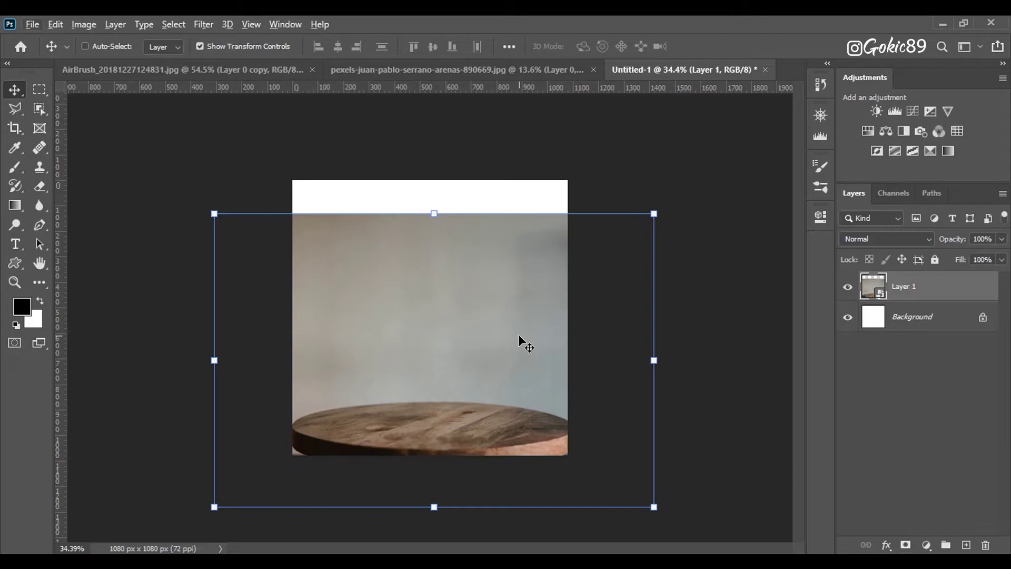
- Copy the retouched cut-out man into the 1080 px document and place him with his arms resting on the tabletop
left_click(242, 69)
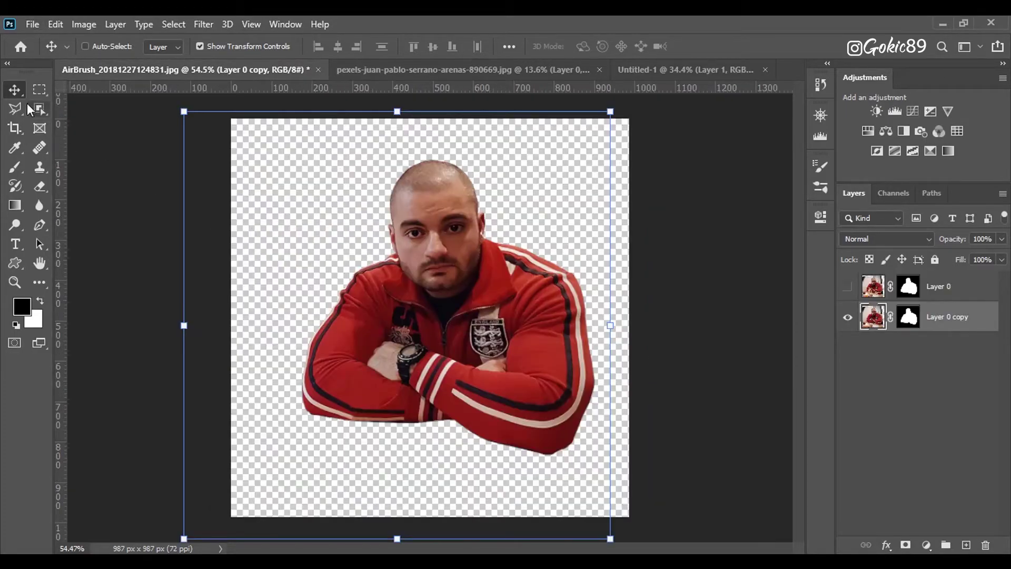
left_click_drag(390, 253, 533, 77)
left_click_drag(612, 63, 460, 348)
left_click_drag(550, 215, 545, 208)
left_click(733, 46)
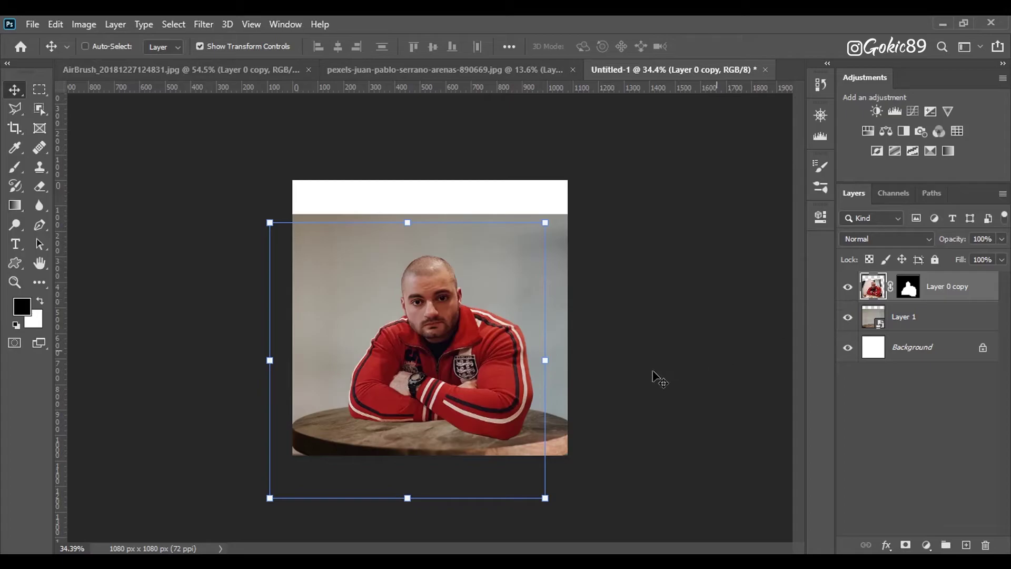
- Add a Levels adjustment above the man's layer, Layer 0 copy, and clip it to that layer
scroll(514, 390, "up", 4)
scroll(492, 421, "down", 2)
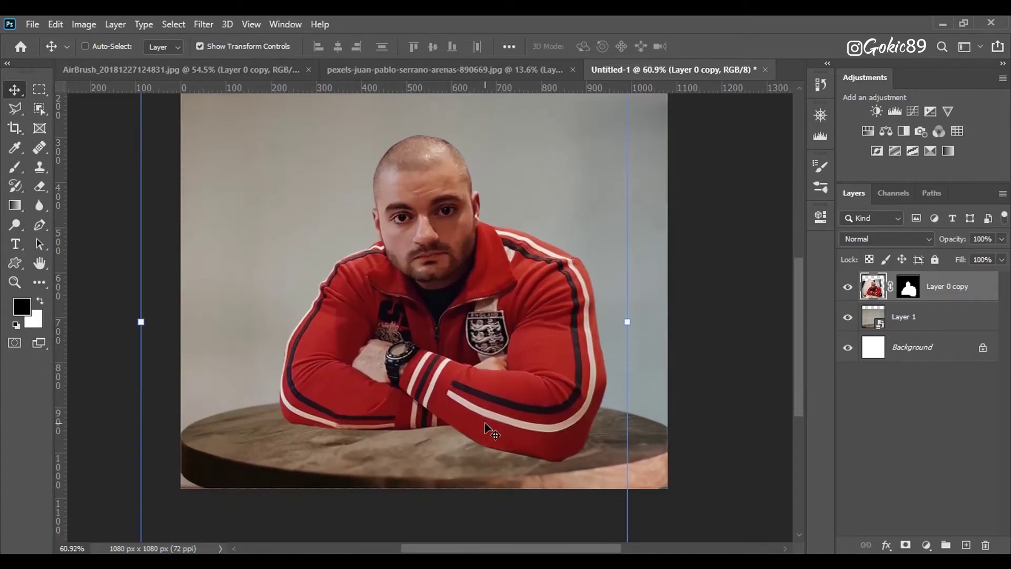
left_click(877, 314)
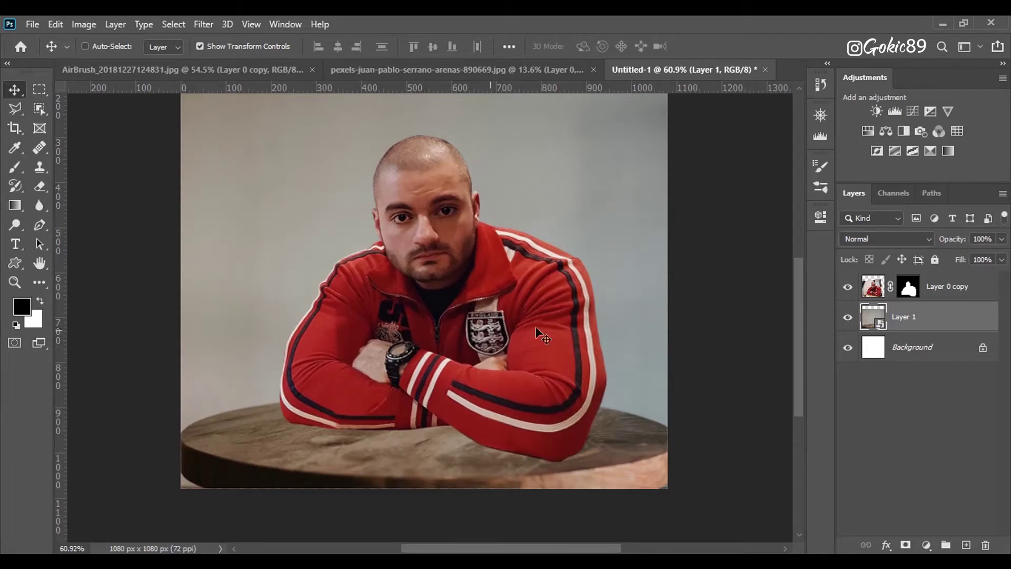
left_click(876, 289)
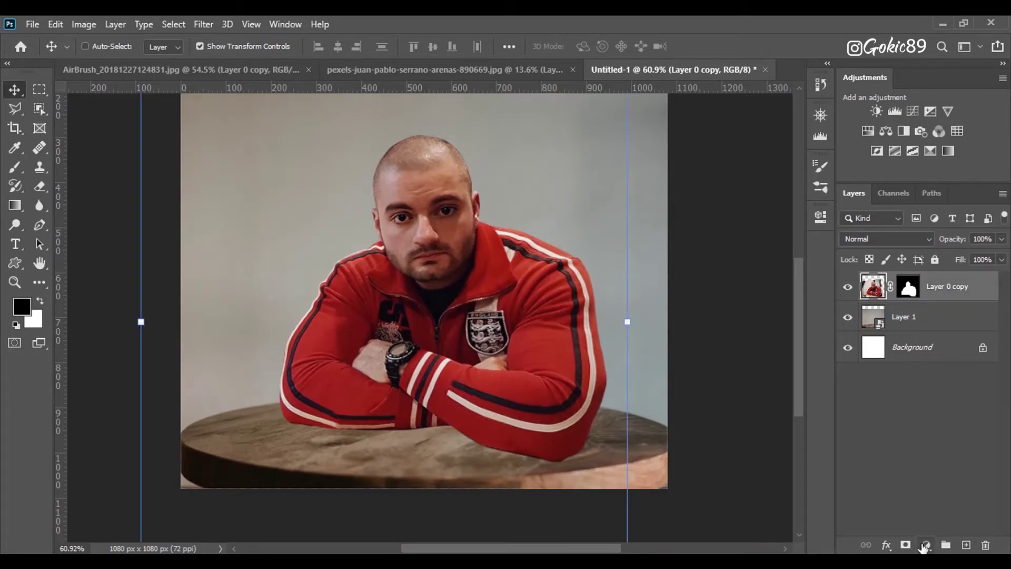
left_click(925, 545)
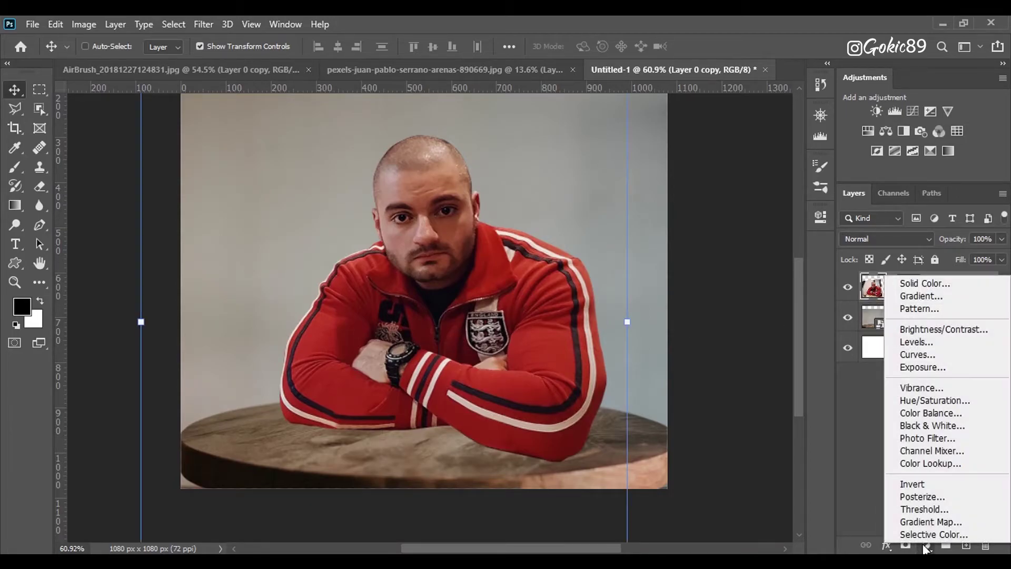
left_click(900, 112)
left_click(894, 112)
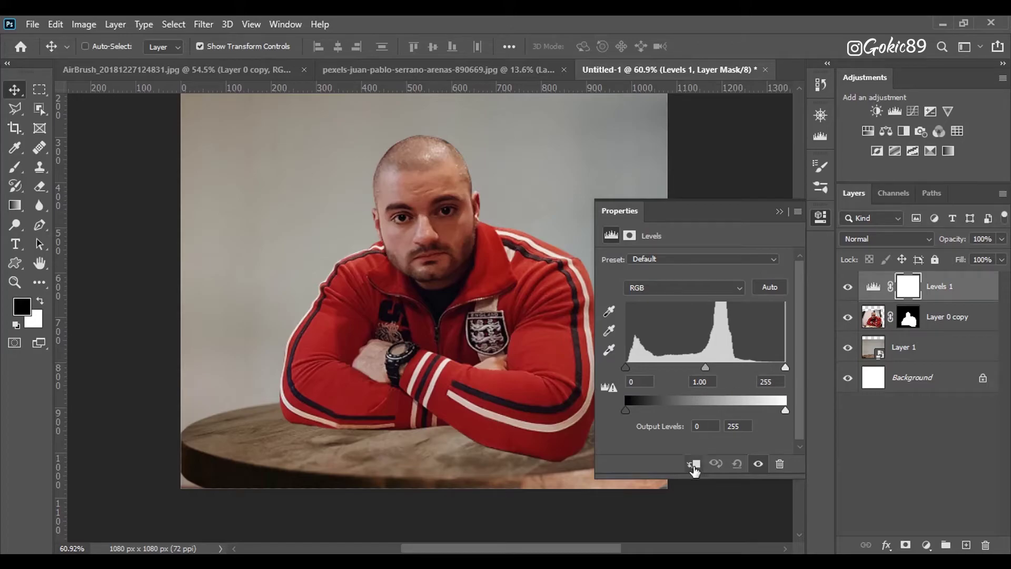
left_click(694, 464)
- Darken the man's midtones to about 0.8 in the Levels adjustment and slightly lower its white input level
left_click_drag(705, 367, 721, 368)
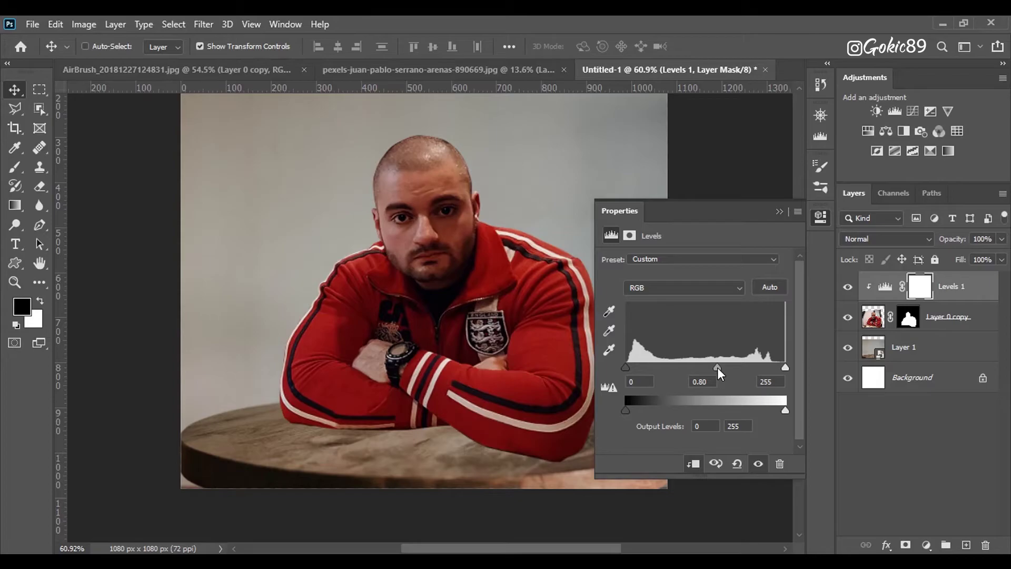
left_click_drag(782, 366, 778, 366)
left_click(778, 211)
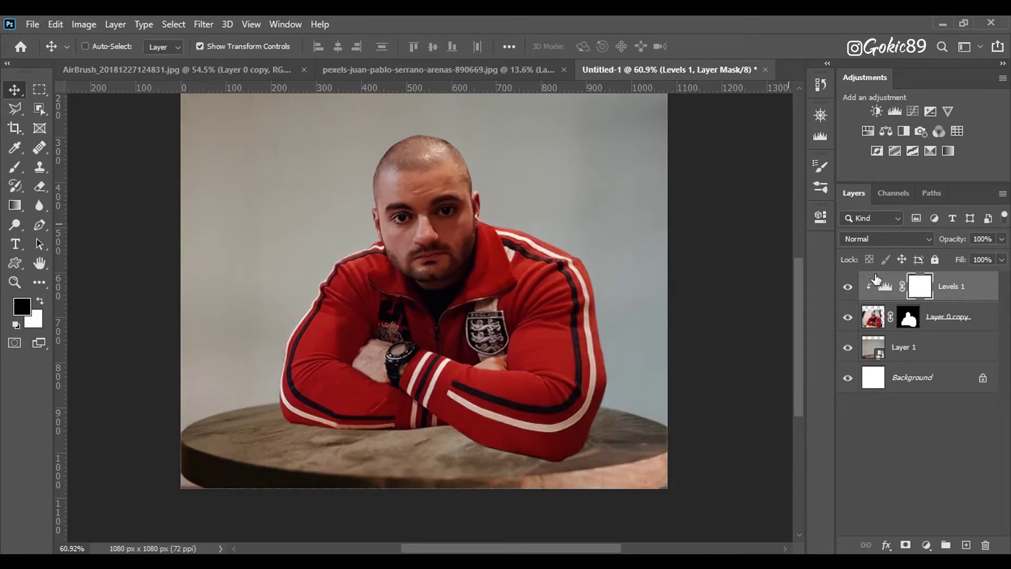
- Add an Exposure adjustment above the table photo, lower its exposure strongly and invert its mask to black
left_click(878, 350)
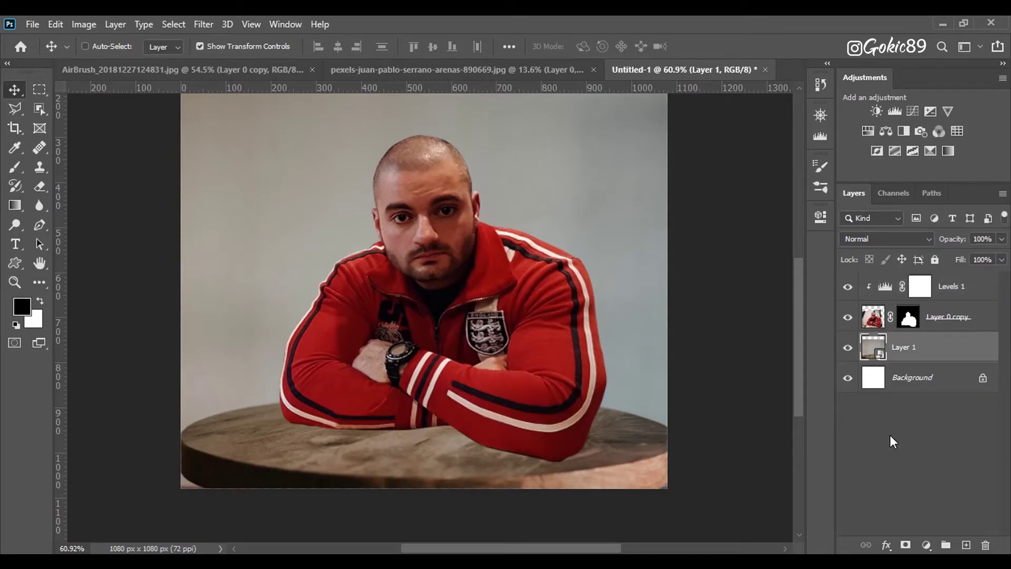
left_click(930, 111)
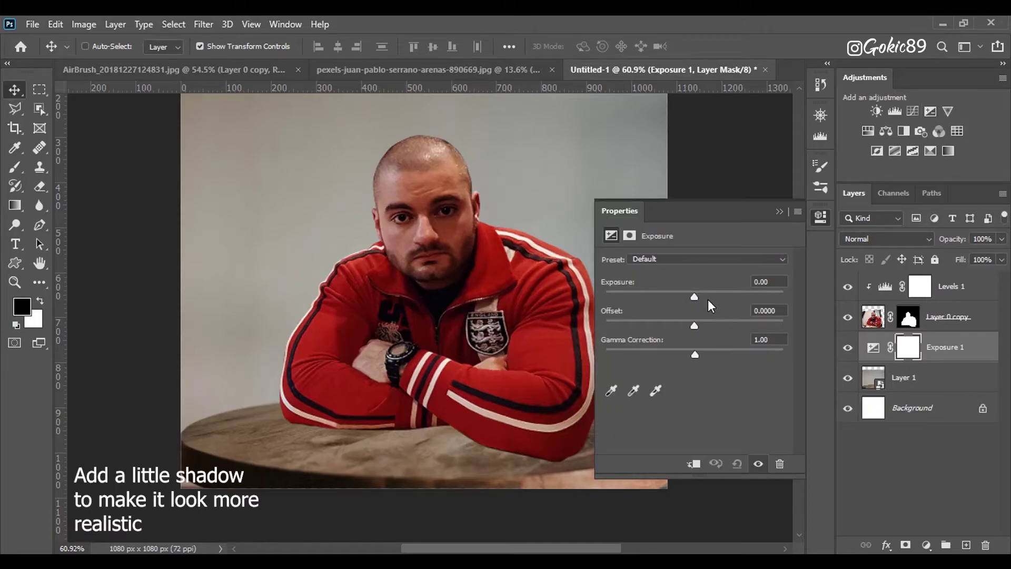
left_click_drag(694, 297, 637, 295)
left_click(779, 211)
key("ctrl+i")
- Paint white on the Exposure 1 mask with a flattened soft brush at 15% flow to shadow the tabletop beneath the man's arms
key("b")
left_click(107, 47)
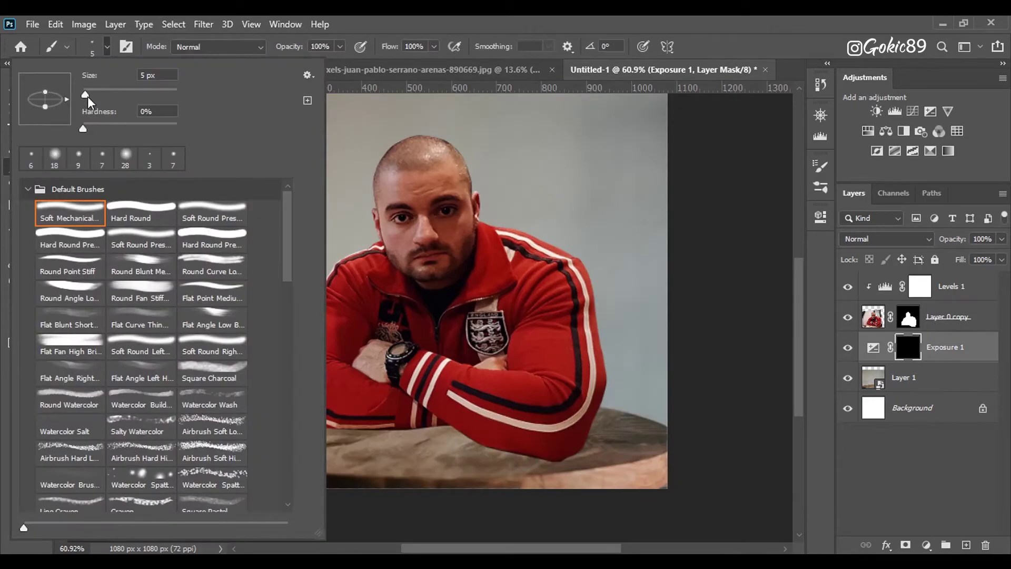
left_click_drag(86, 94, 154, 95)
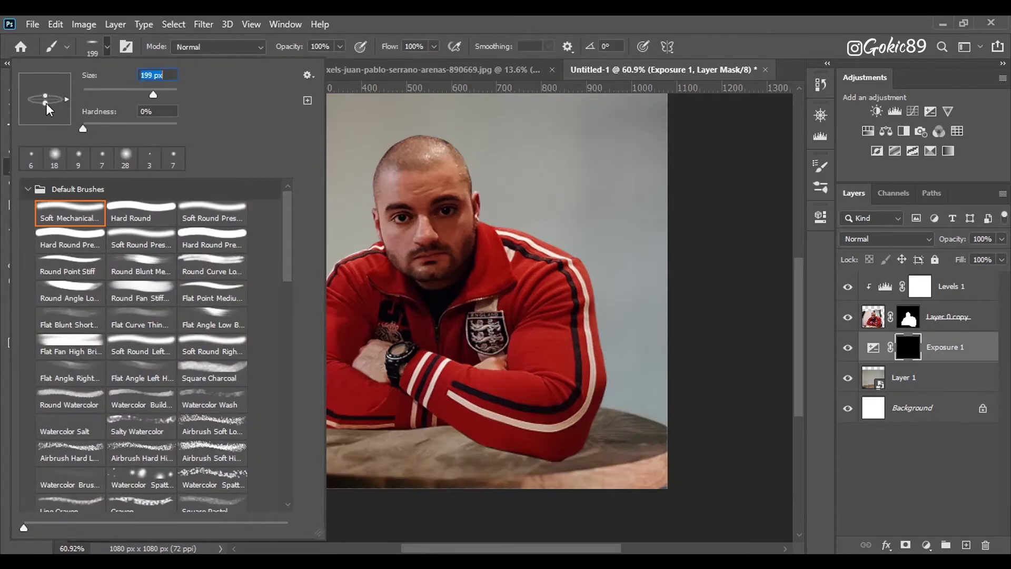
left_click(414, 47)
type("15")
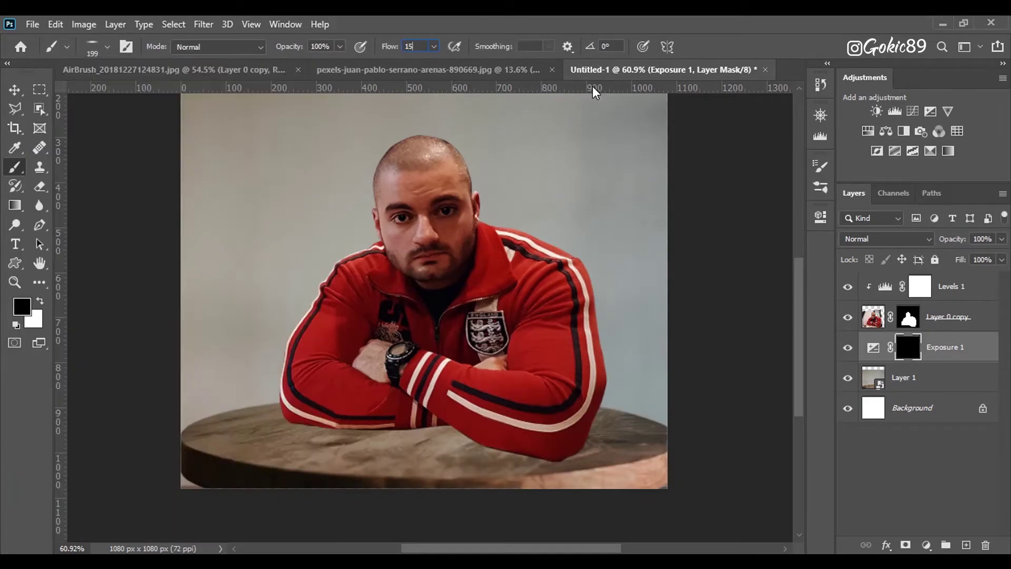
key("Return")
key("x")
scroll(379, 462, "up", 3)
key("bracketright")
mouse_move(353, 421)
left_mouse_down()
mouse_move(471, 414)
mouse_move(649, 458)
left_mouse_up()
key("bracketright")
key("bracketright")
mouse_move(286, 414)
left_mouse_down()
mouse_move(499, 427)
mouse_move(637, 452)
left_mouse_up()
left_click_drag(927, 348, 966, 545)
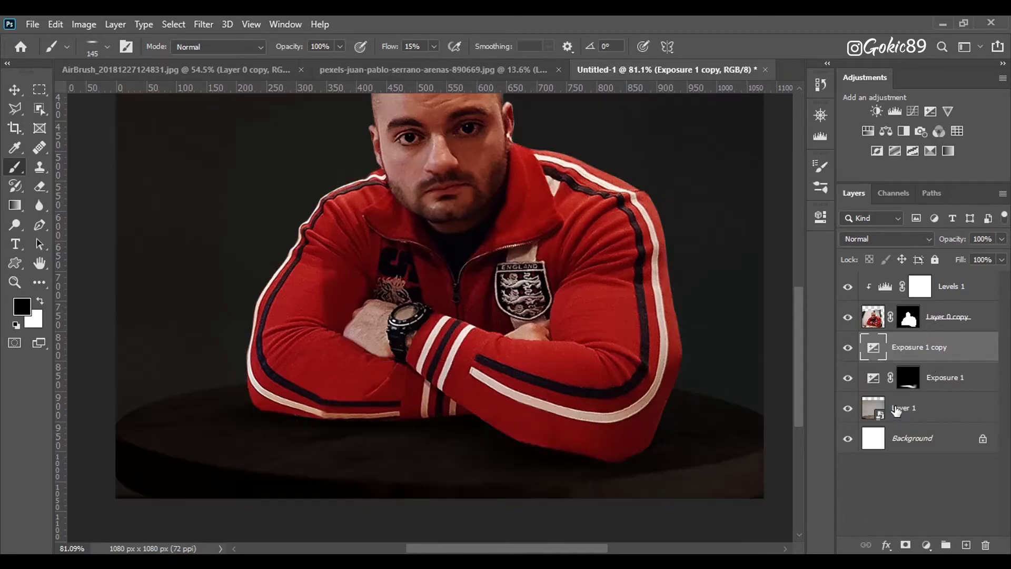
left_click(905, 545)
left_click(987, 546)
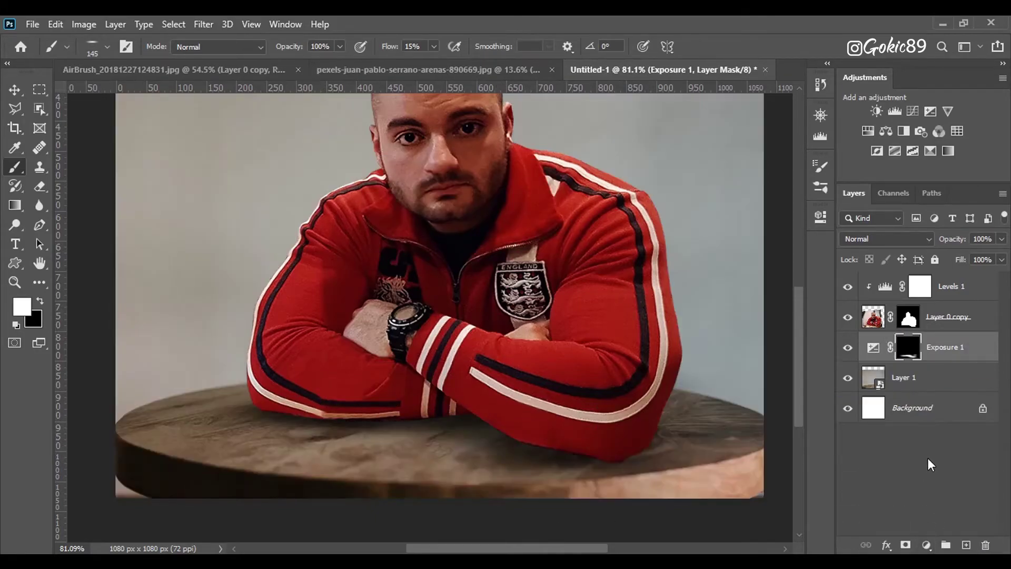
- Add a second Exposure adjustment above the first, lower its exposure strongly and invert its mask to black
left_click(930, 111)
left_click_drag(694, 297, 634, 300)
left_click(779, 212)
key("ctrl+i")
- Paint white on the Exposure 2 mask with a smaller brush to build a tight contact shadow along the sleeves' lower edges
scroll(273, 420, "up", 7)
key("bracketleft")
key("bracketleft")
mouse_move(245, 386)
left_mouse_down()
mouse_move(690, 423)
mouse_move(475, 417)
left_mouse_up()
left_click_drag(696, 403, 516, 418)
left_click_drag(684, 421, 305, 398)
key("bracketright")
left_click_drag(463, 426, 553, 474)
left_click_drag(550, 384, 323, 321)
key("bracketleft")
key("bracketleft")
mouse_move(561, 457)
left_mouse_down()
mouse_move(629, 444)
mouse_move(700, 365)
left_mouse_up()
left_click_drag(716, 403, 653, 466)
- Soften the excess shadow on the tabletop below the arms by painting black on the Exposure 2 mask with a larger brush
key("x")
key("bracketright")
key("bracketright")
key("bracketright")
key("bracketright")
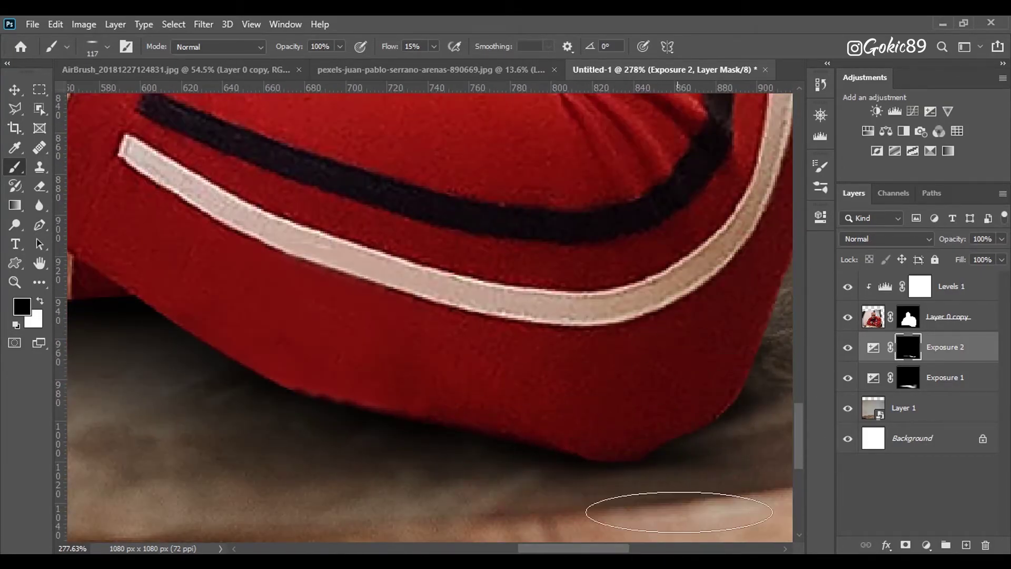
scroll(662, 459, "down", 7)
left_click_drag(440, 458, 440, 508)
scroll(453, 494, "down", 1)
scroll(459, 490, "up", 1)
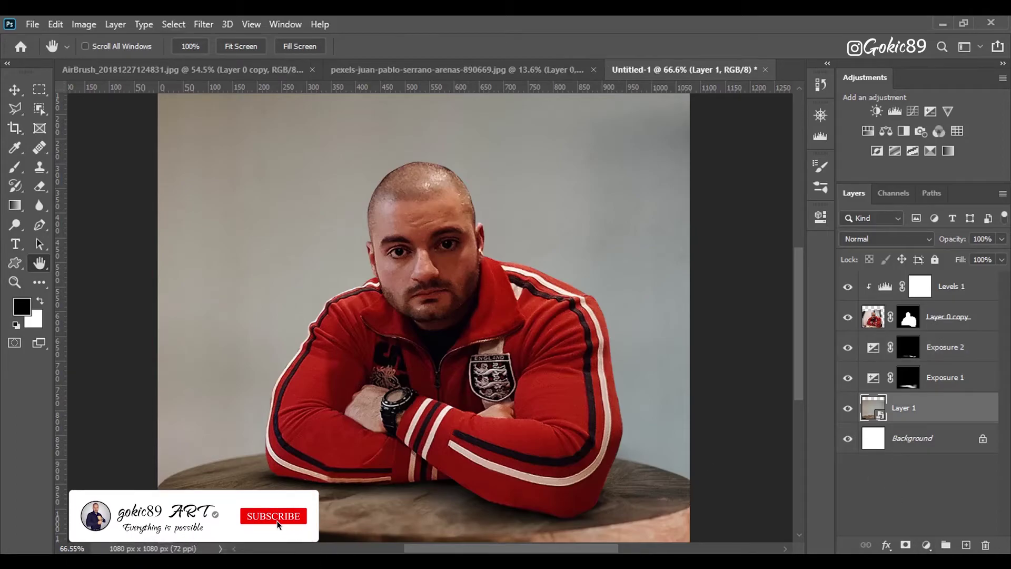
- Add a Levels adjustment clipped to the table photo, Layer 1, and set its midtones to 0.86
left_click(926, 545)
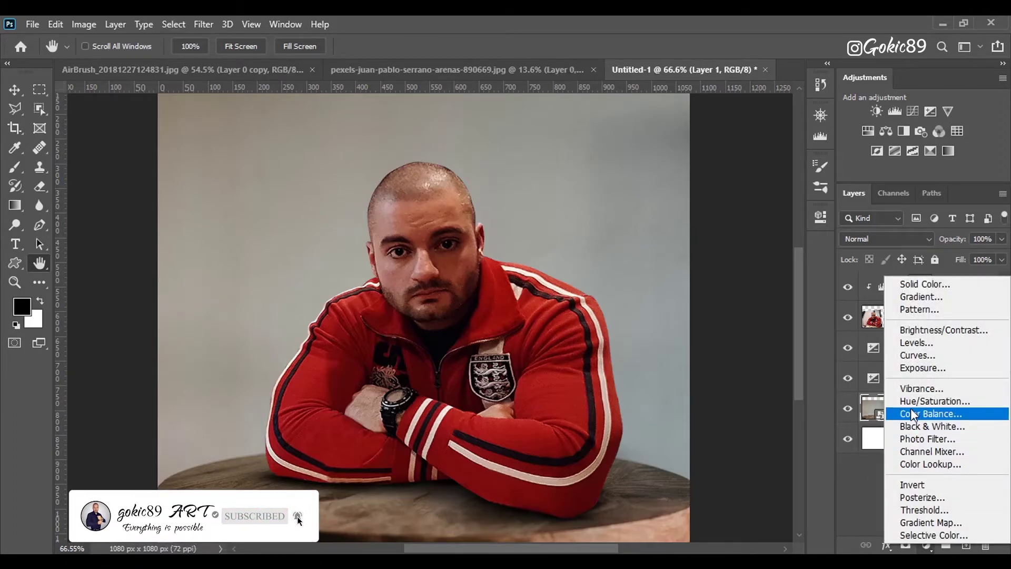
left_click(916, 342)
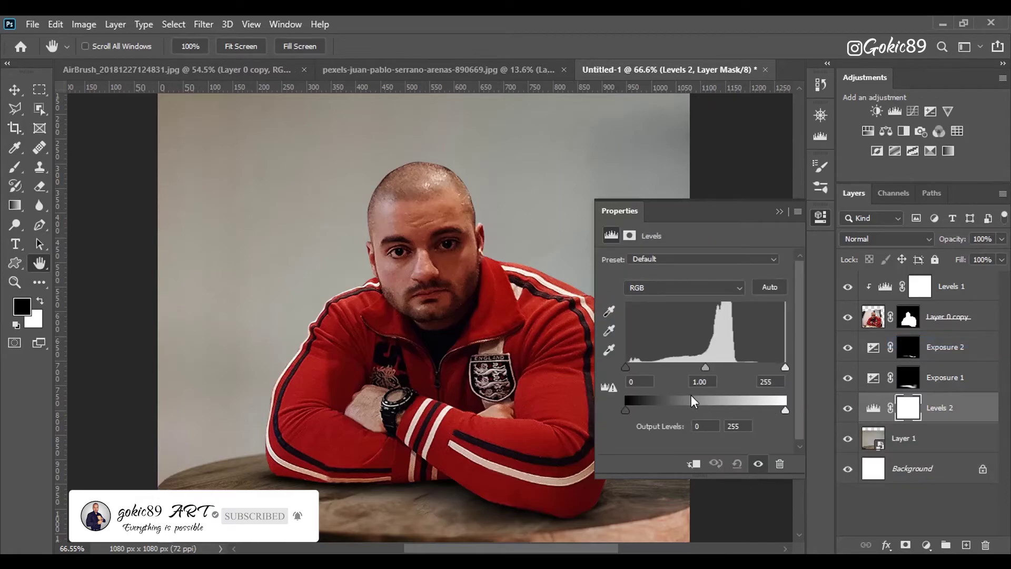
left_click(693, 463)
left_click_drag(706, 367, 713, 365)
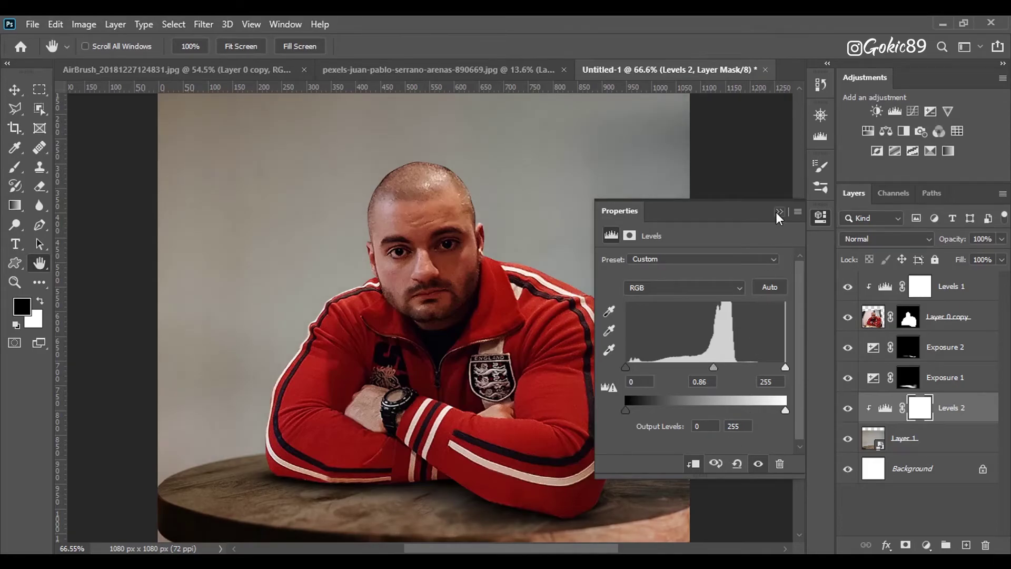
left_click(776, 212)
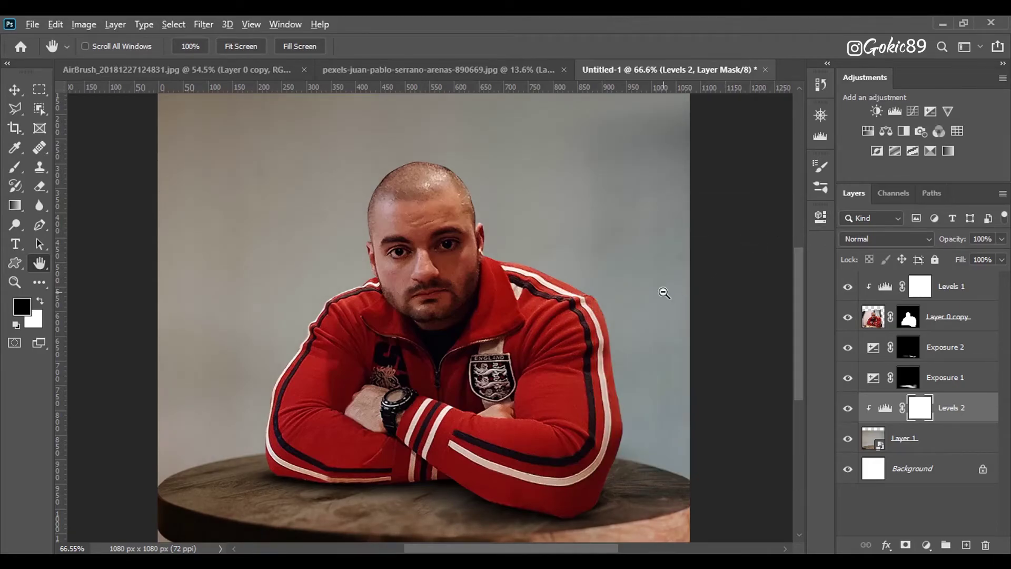
- Examine the contact shadows under the arms and the table's tone against the whole composite
scroll(664, 292, "down", 5)
scroll(439, 421, "up", 3)
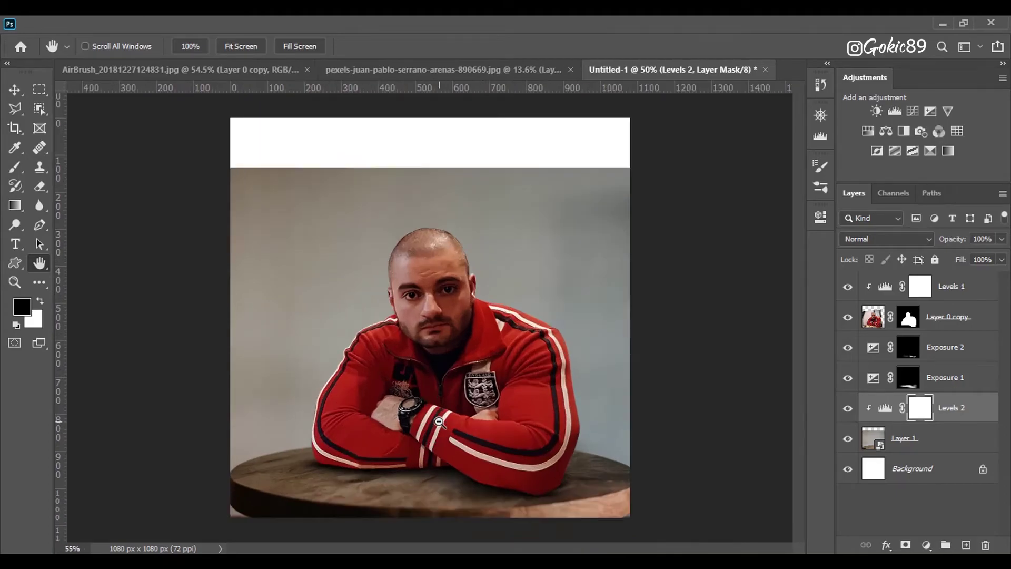
scroll(439, 422, "up", 5)
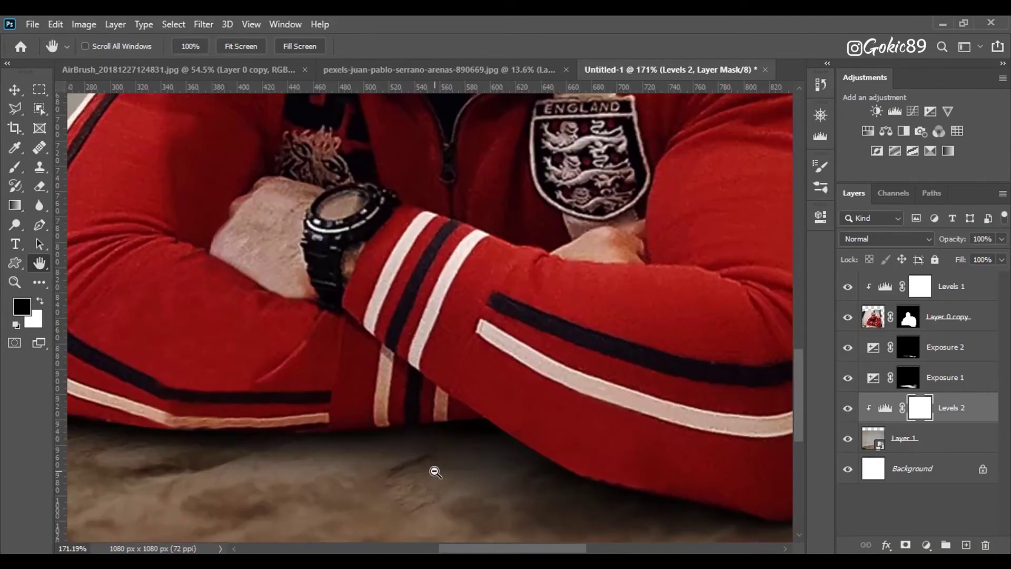
scroll(435, 472, "down", 5)
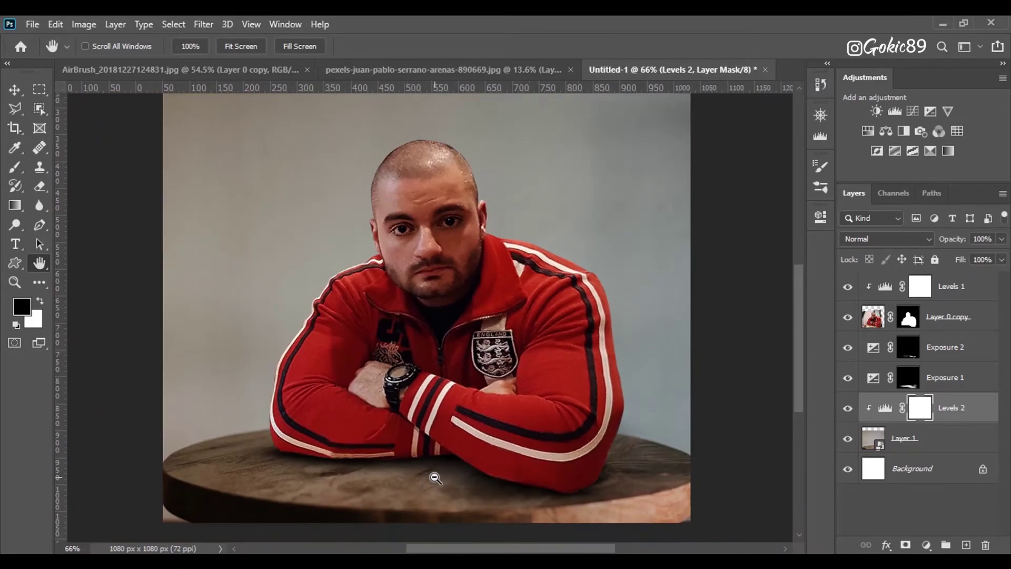
scroll(435, 477, "down", 3)
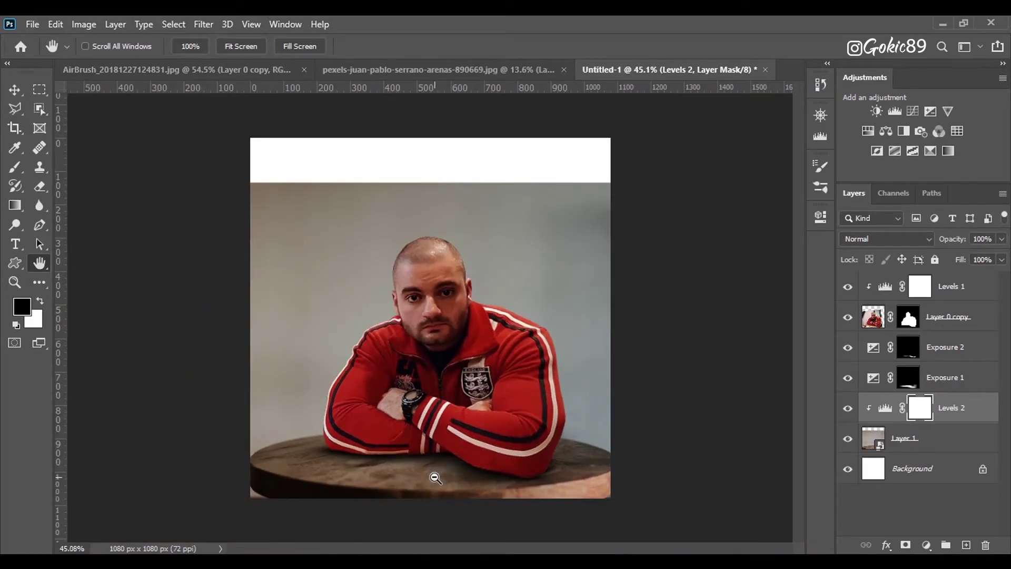
scroll(435, 478, "up", 1)
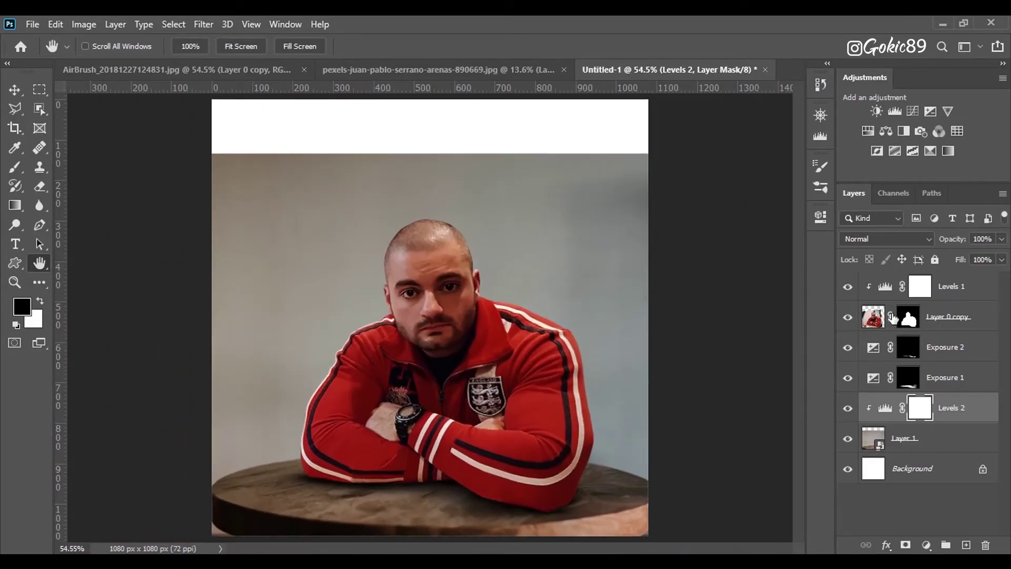
scroll(518, 375, "down", 1)
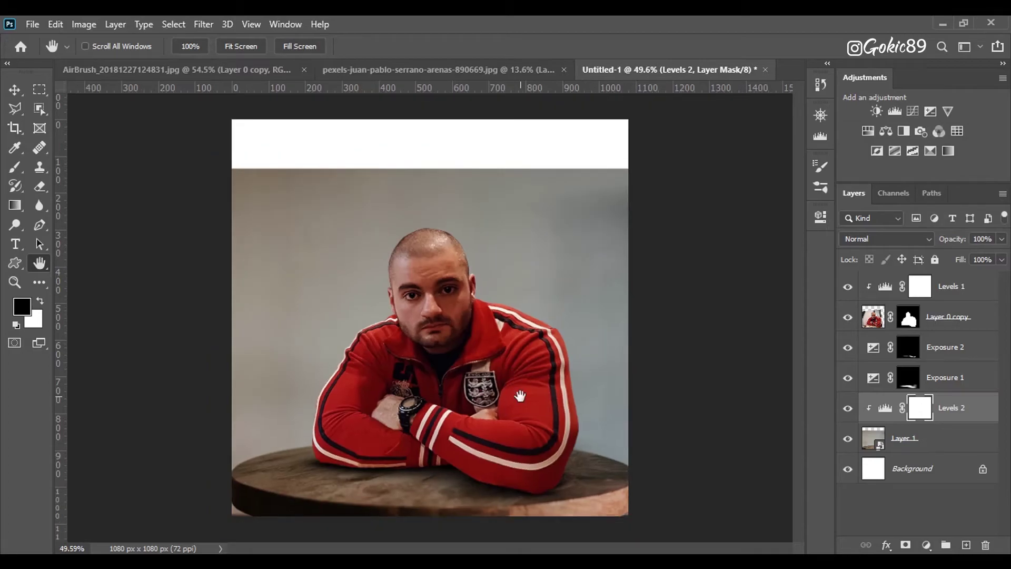
- Stamp all visible layers onto a new top layer and crop away the white strip above the backdrop
left_click(895, 284)
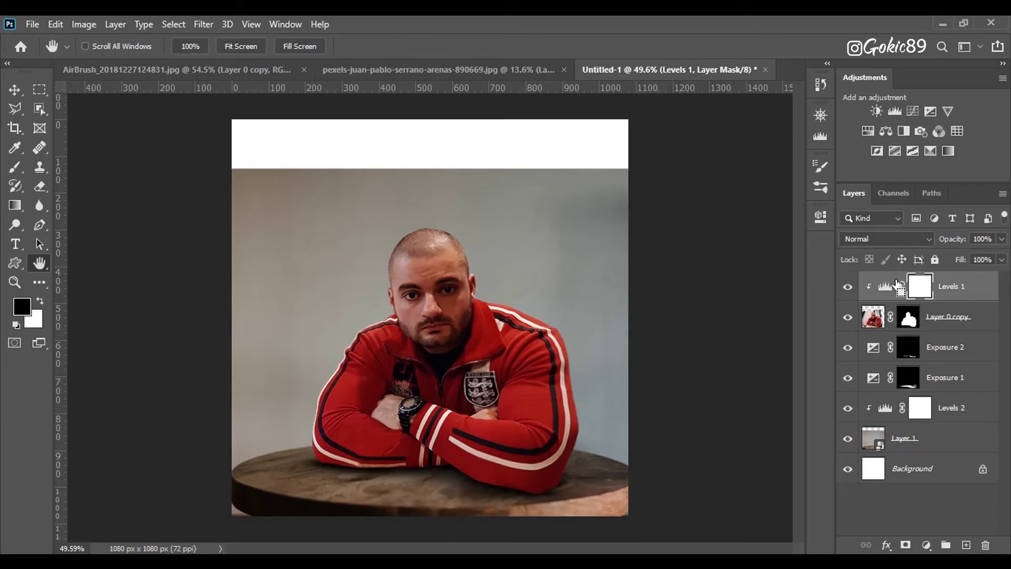
key("ctrl+alt+shift+e")
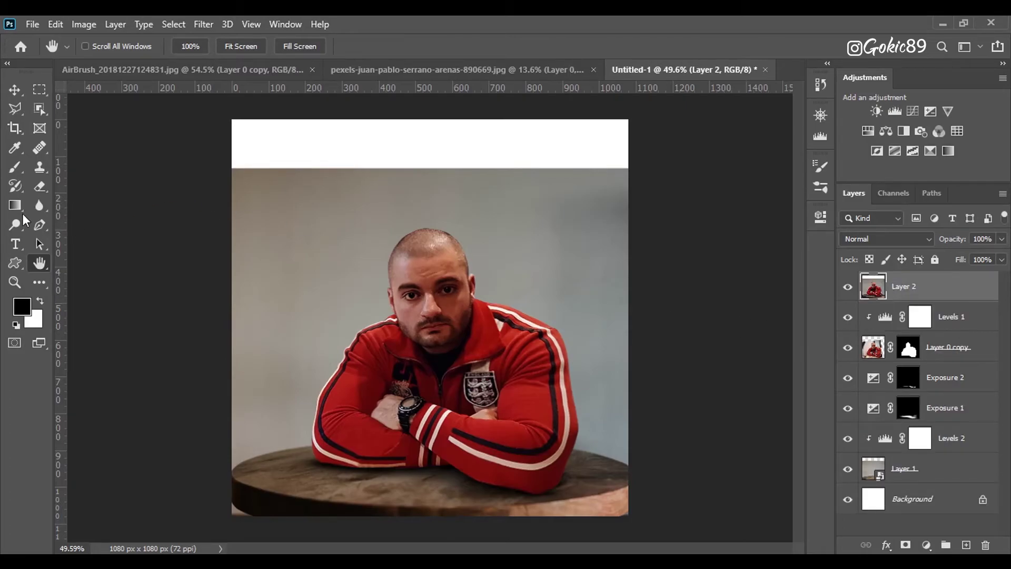
left_click(14, 128)
left_click_drag(428, 123, 428, 150)
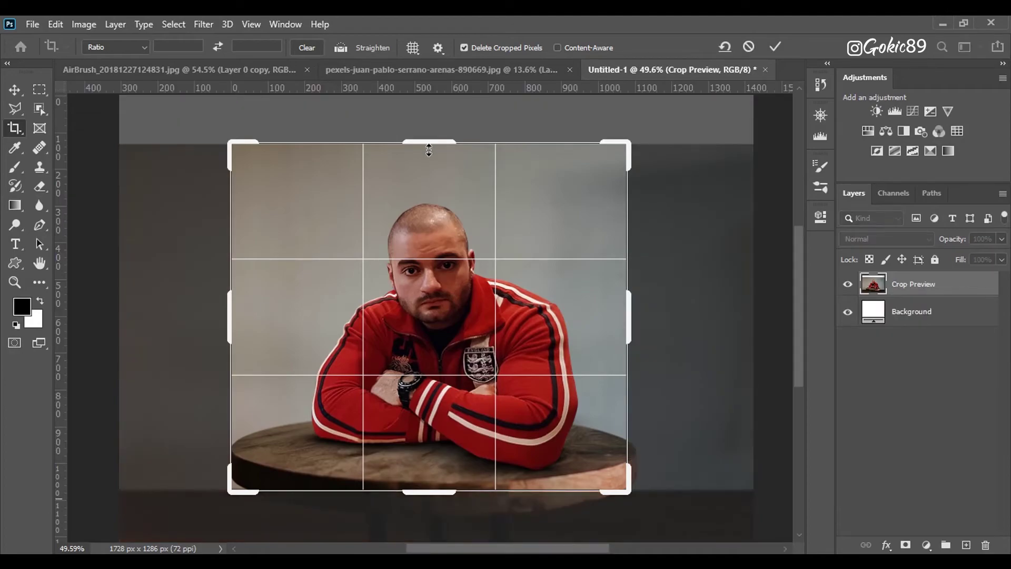
scroll(419, 177, "up", 5)
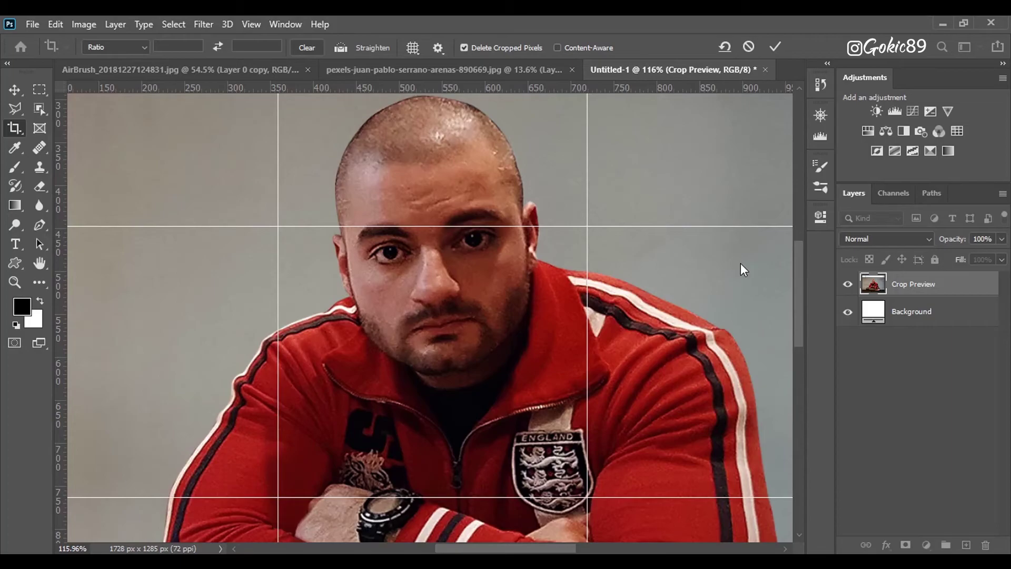
key("alt+space")
key("Escape")
left_click_drag(795, 268, 797, 213)
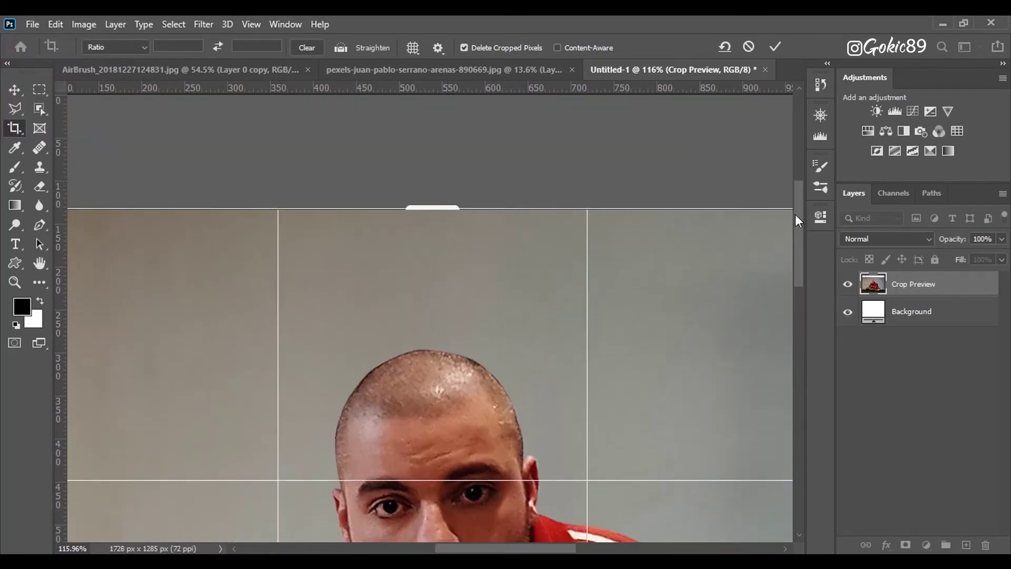
left_click_drag(432, 208, 433, 208)
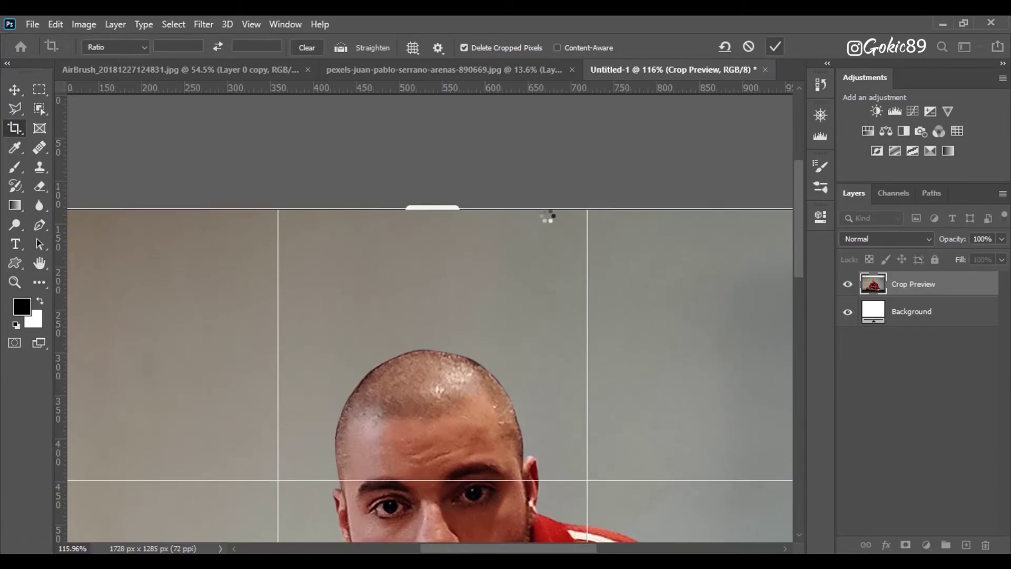
key("Return")
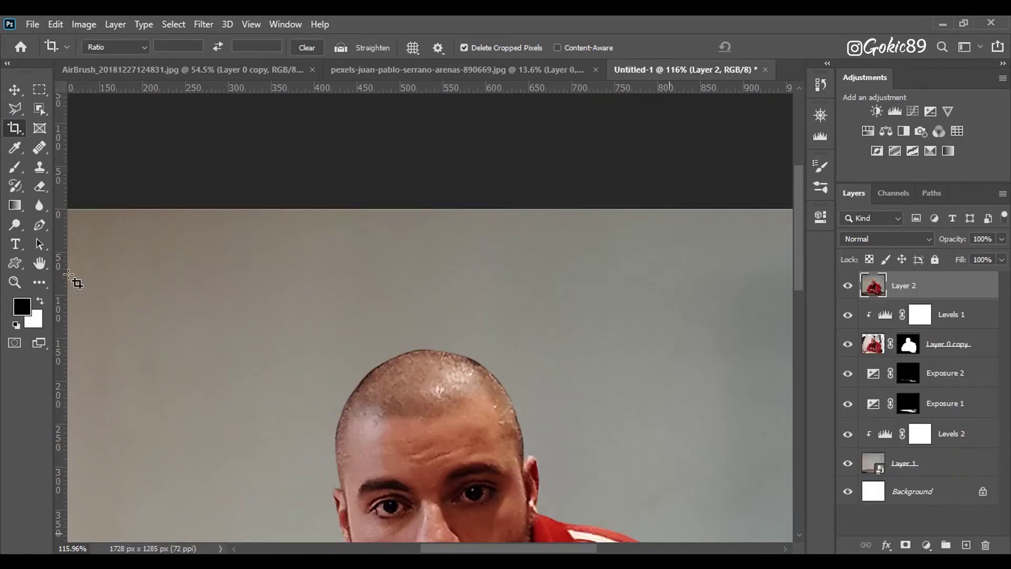
- Convert the stamped top layer, Layer 2, to a smart object
double_click(40, 262)
scroll(382, 411, "down", 3)
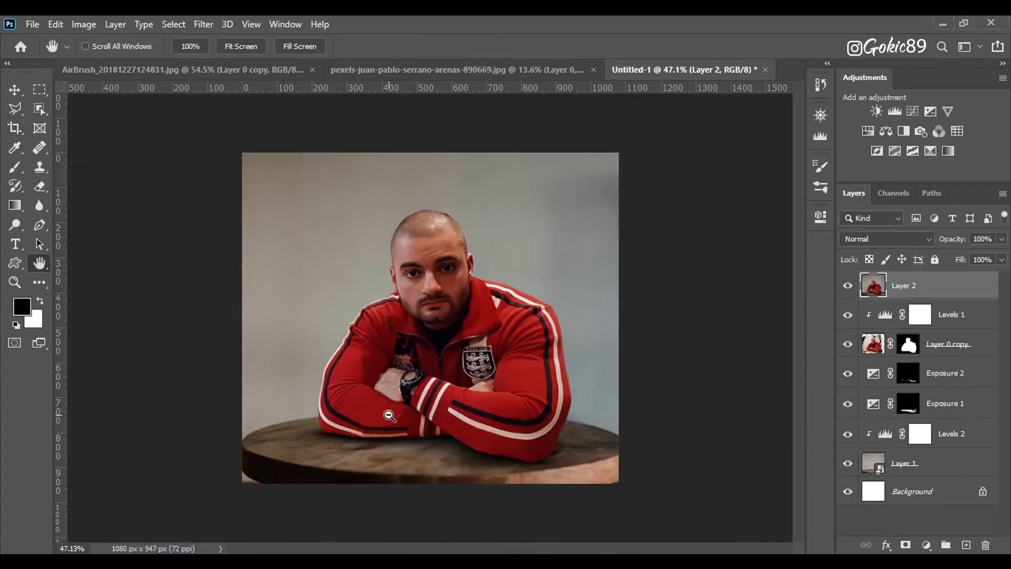
scroll(452, 472, "up", 1)
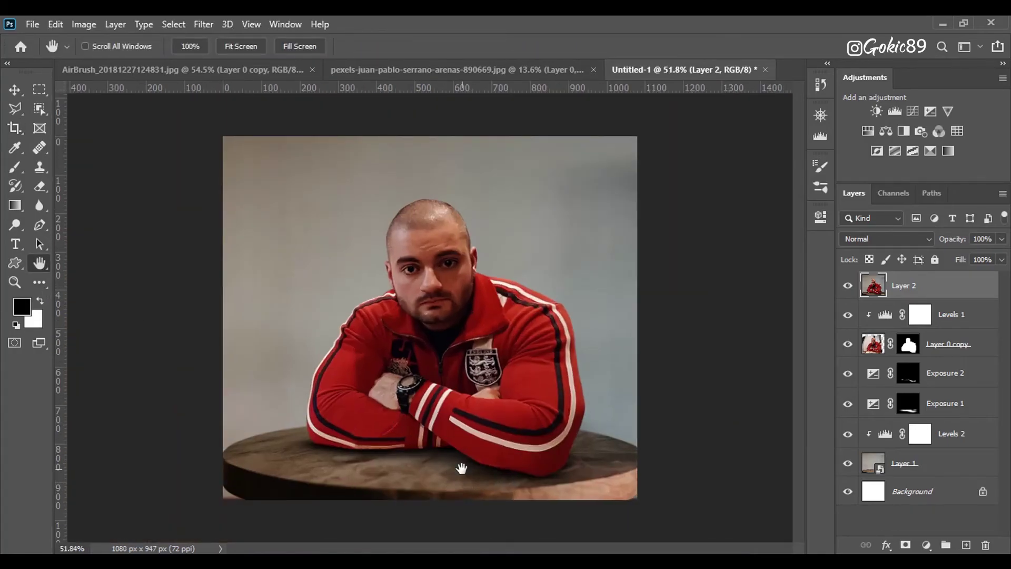
scroll(469, 458, "up", 2)
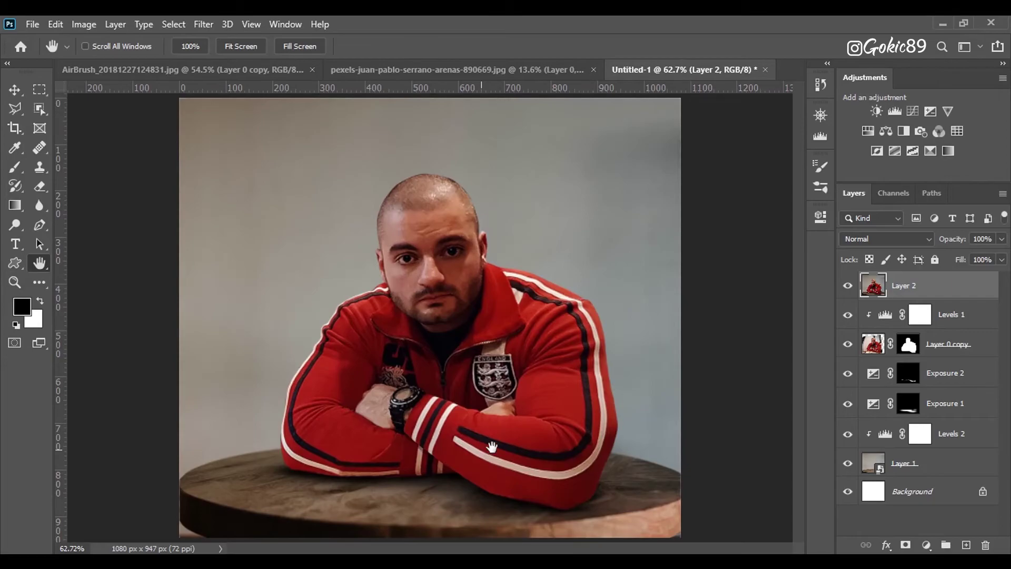
right_click(913, 287)
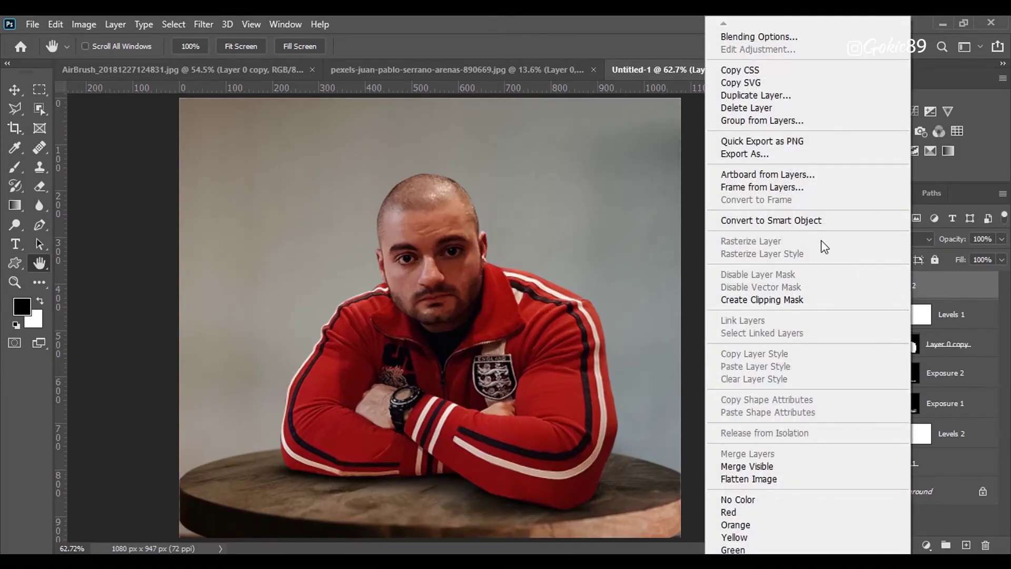
left_click(791, 221)
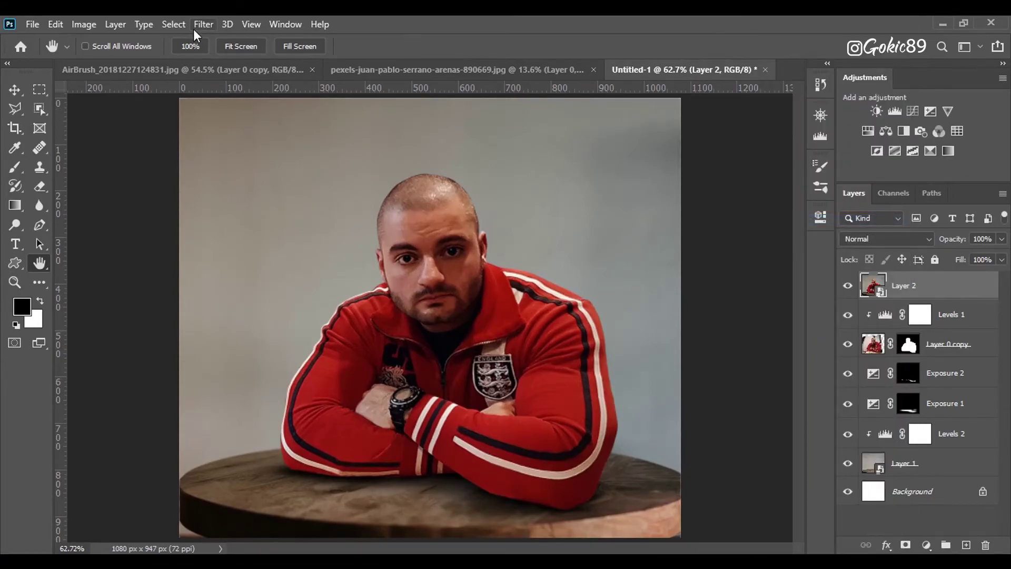
- Open Layer 2 in the Camera Raw filter and set Temperature to -8, Tint to +6 and Exposure to -0.15
left_click(202, 25)
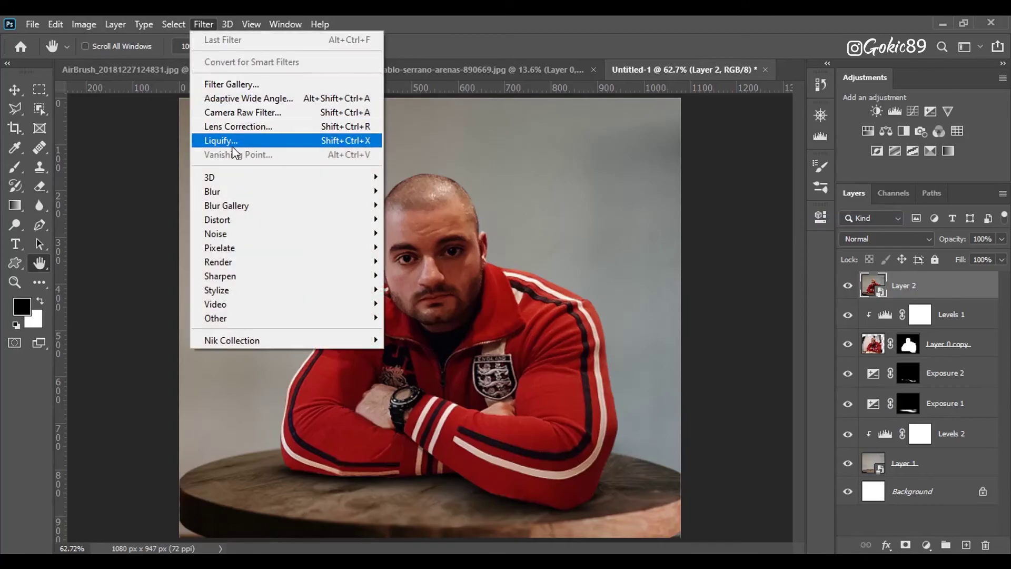
left_click(236, 112)
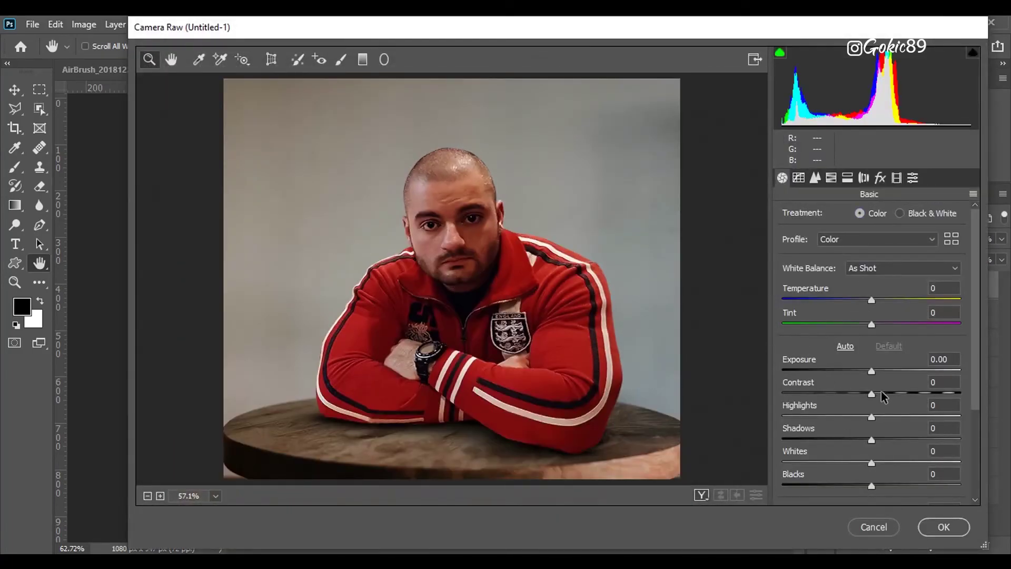
left_click_drag(872, 299, 880, 325)
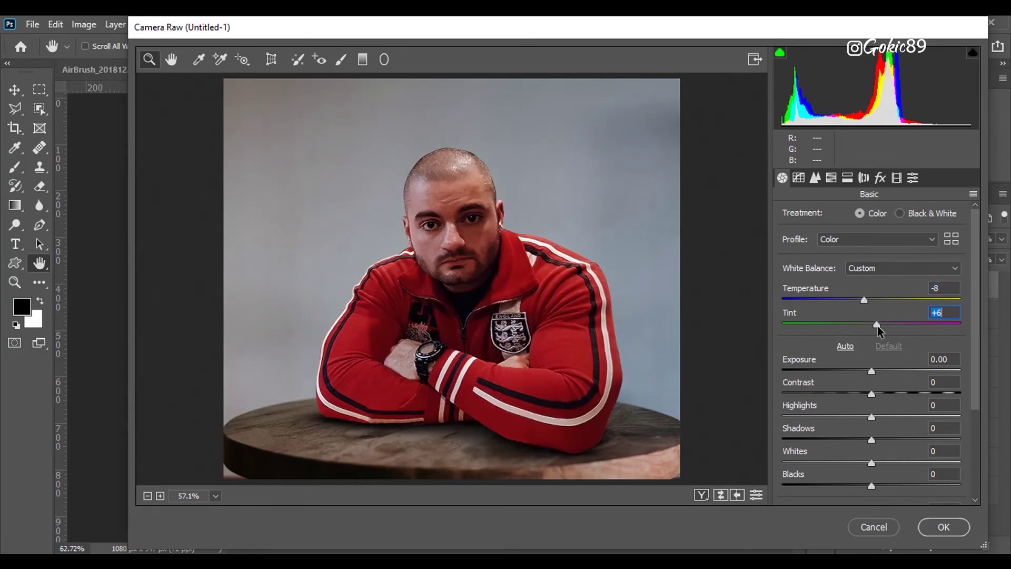
left_click_drag(870, 370, 867, 370)
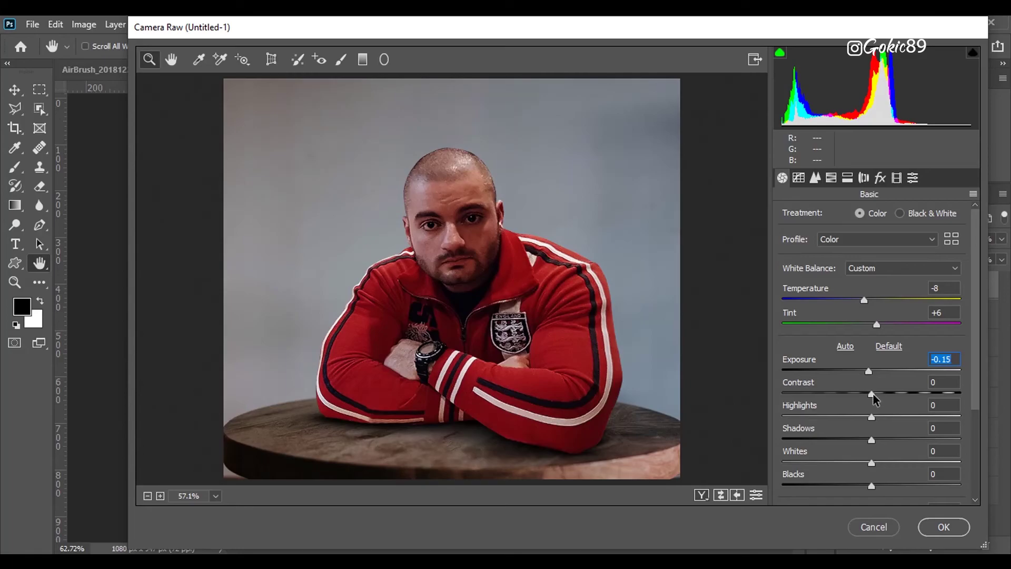
- Set Texture to +6, Clarity to +12, Vibrance to -5 and Saturation to +6 in the Camera Raw filter
scroll(874, 432, "down", 3)
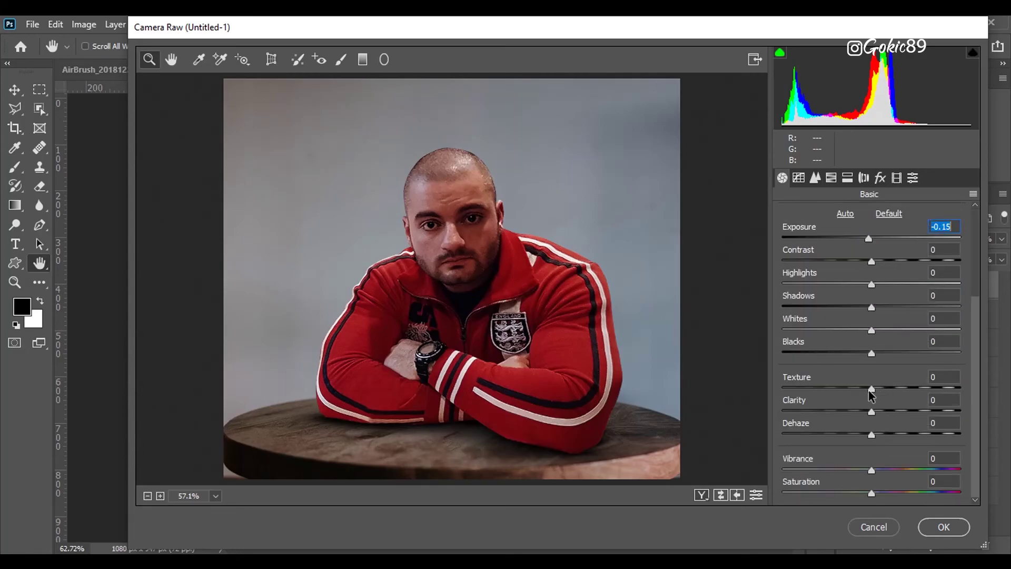
mouse_move(874, 410)
left_mouse_down()
mouse_move(897, 410)
mouse_move(886, 412)
mouse_move(879, 390)
left_mouse_up()
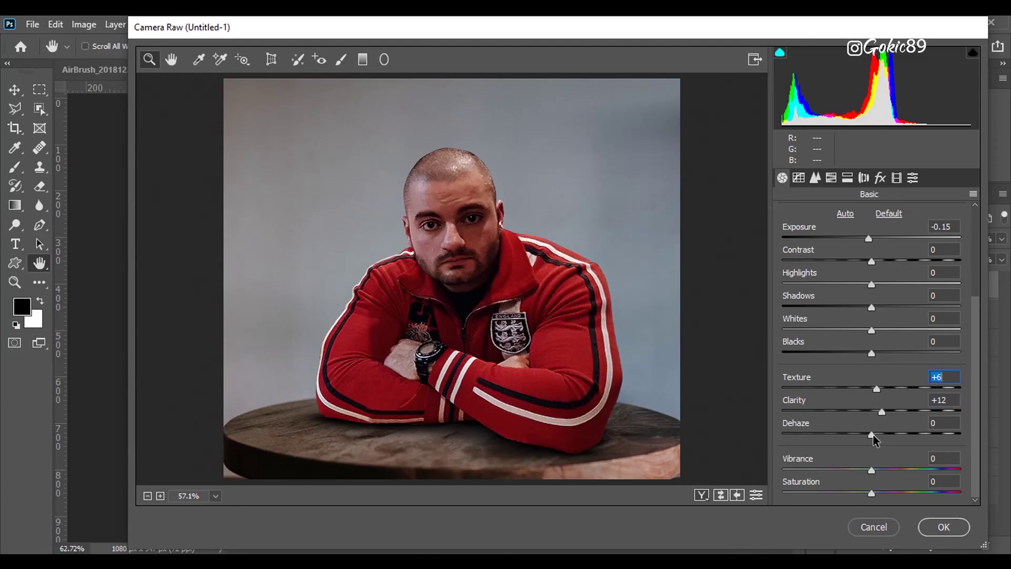
left_click_drag(872, 470, 877, 494)
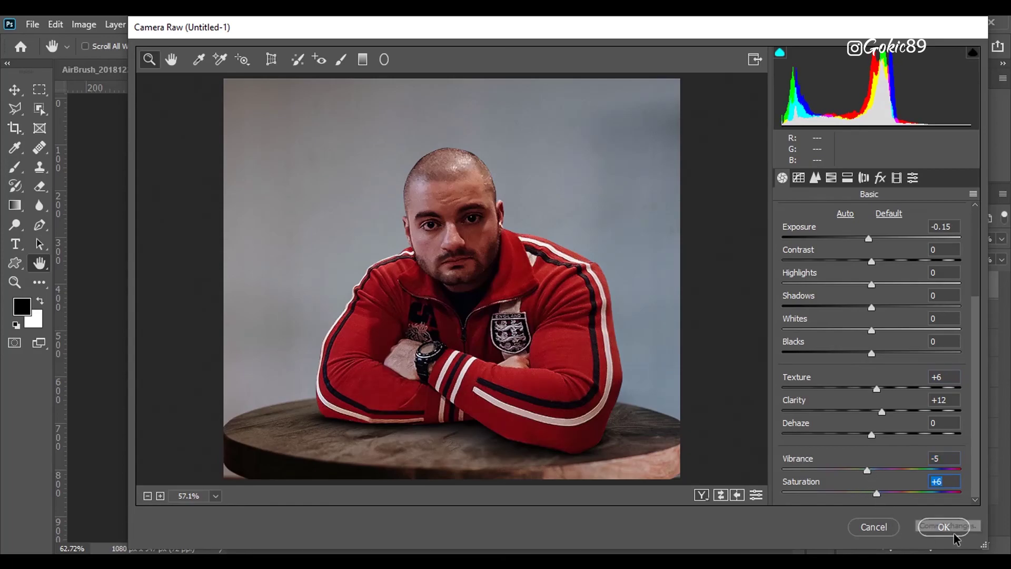
- Set the HSL hues to Reds +3, Oranges +8, Yellows -34, Greens -5, Aquas +25, Blues -38, Purples +38 and Magentas -5
left_click(831, 178)
left_click_drag(877, 270, 875, 446)
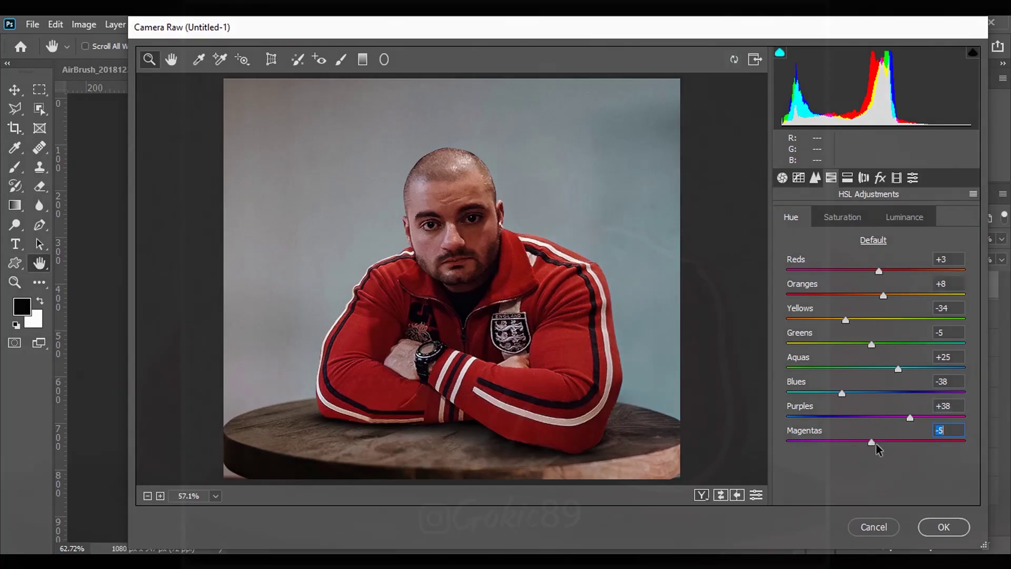